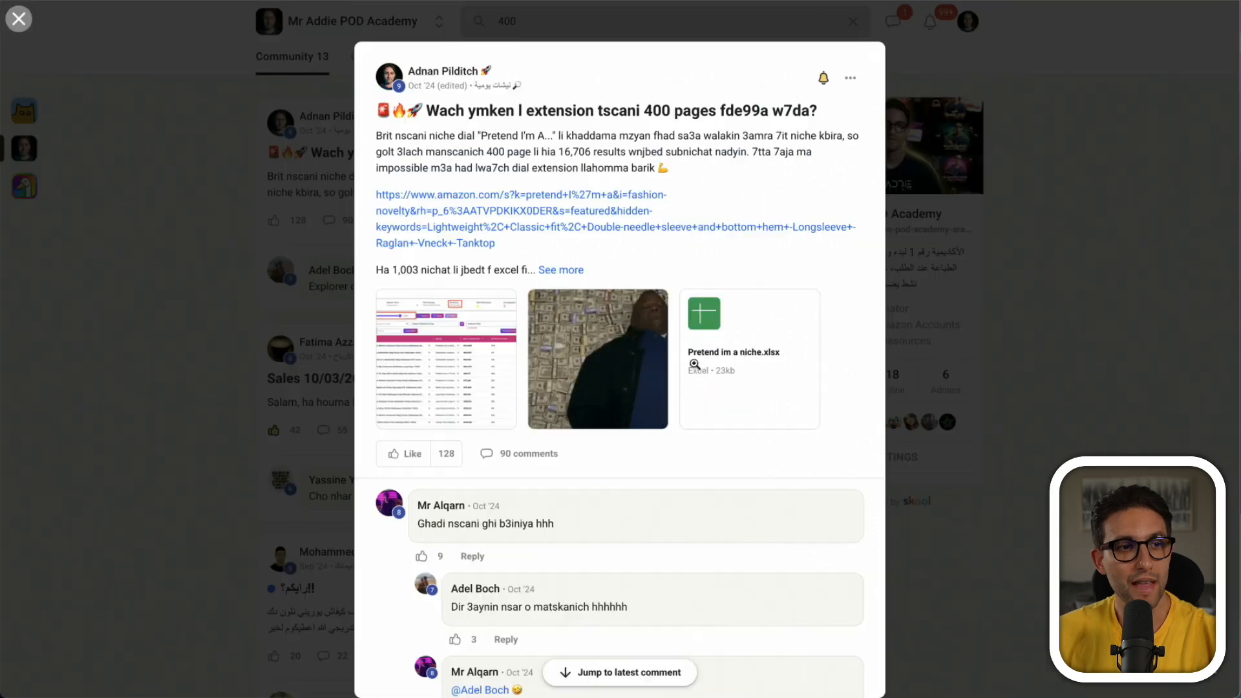
key("Escape")
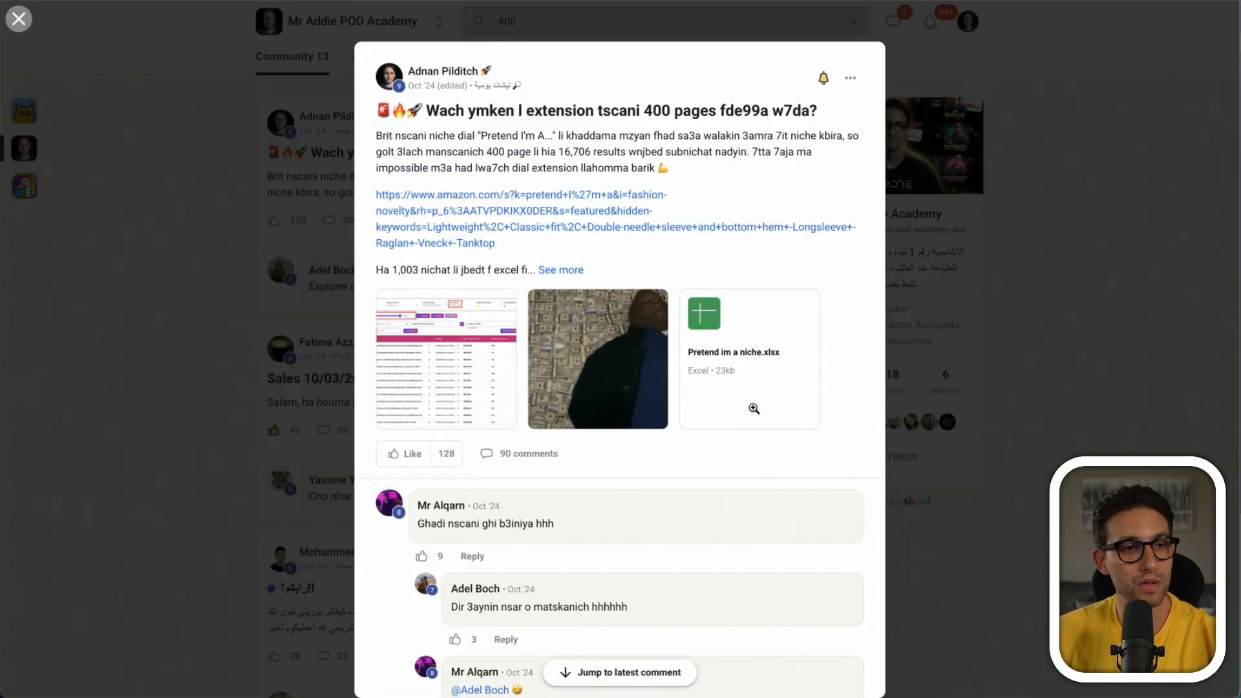
left_click(722, 350)
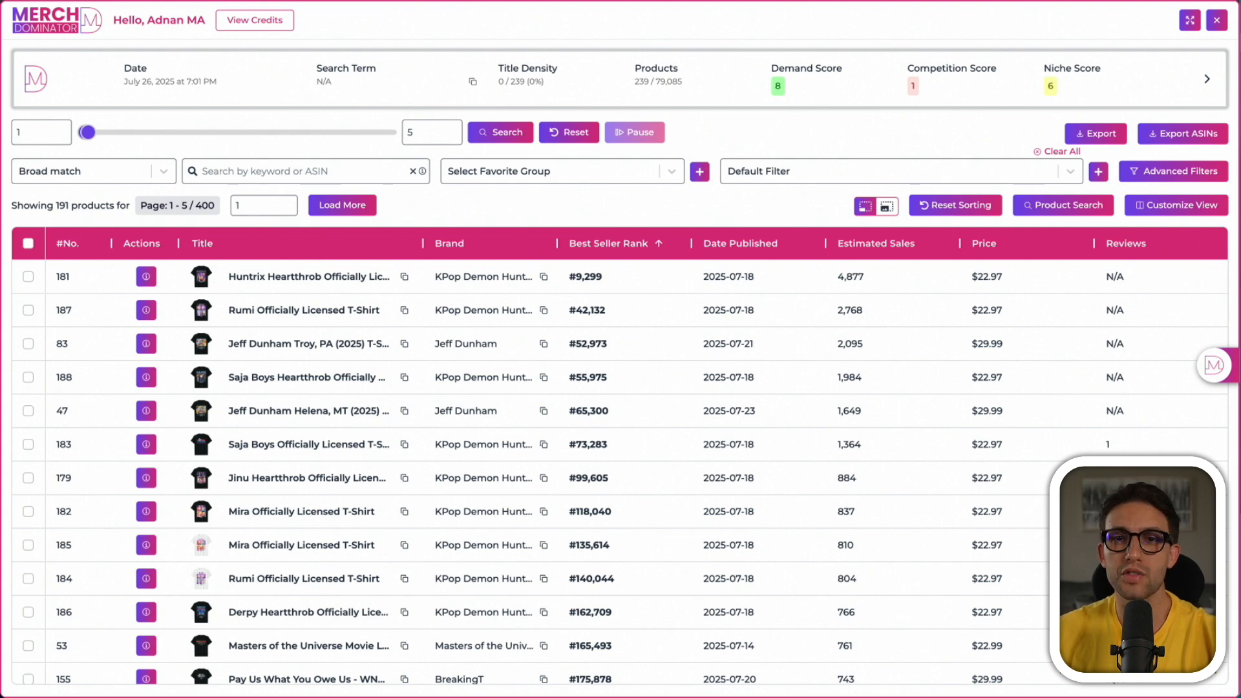
left_click_drag(87, 133, 389, 133)
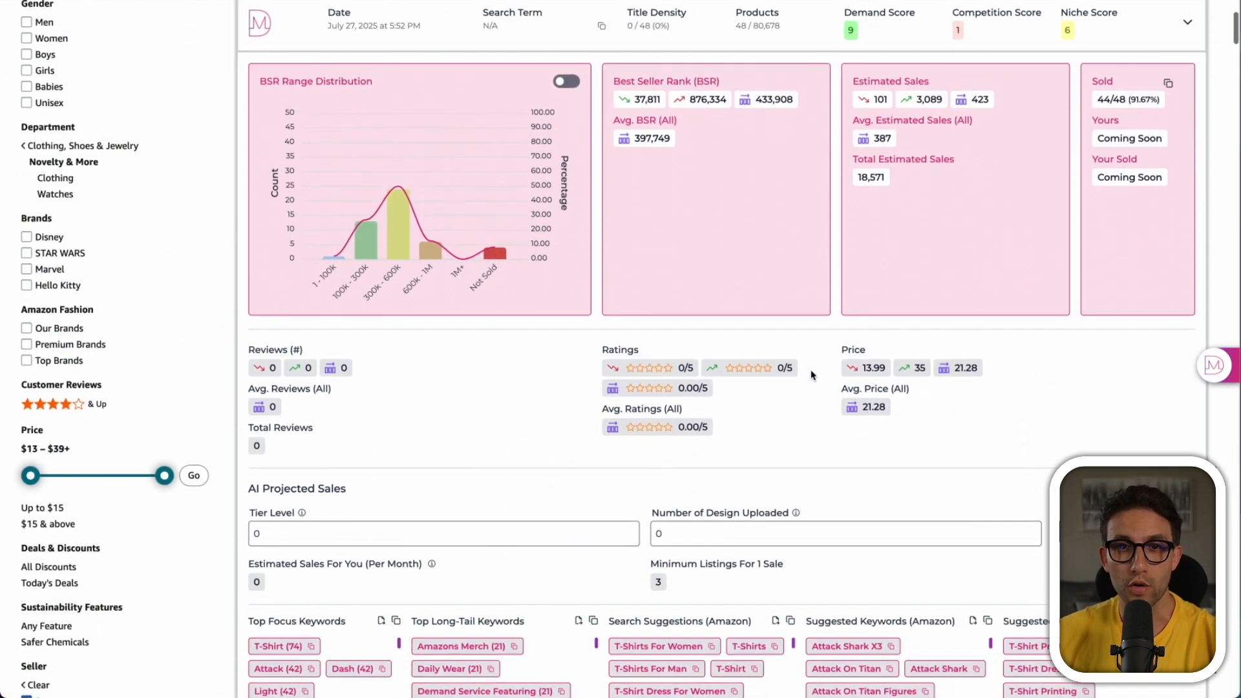
Examine the niche statistics, keyword suggestions and product cards in the search results, and collapse the statistics summary above the product list.
scroll(812, 375, "down", 6)
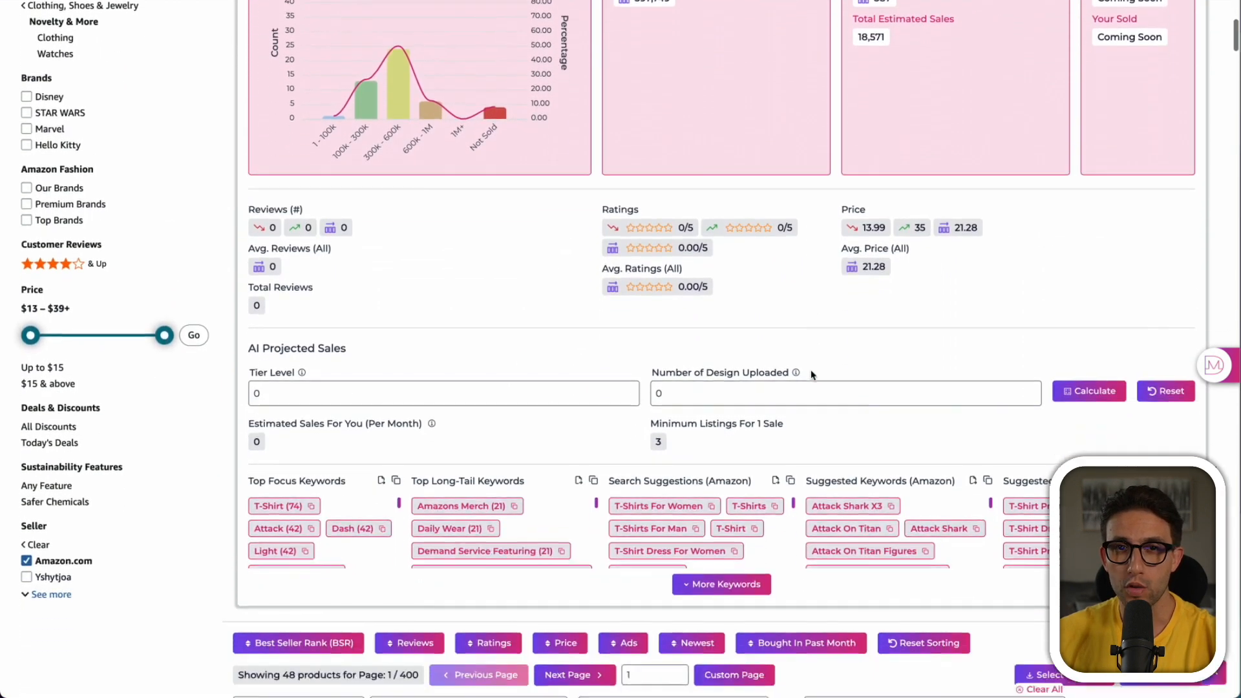
scroll(812, 375, "down", 14)
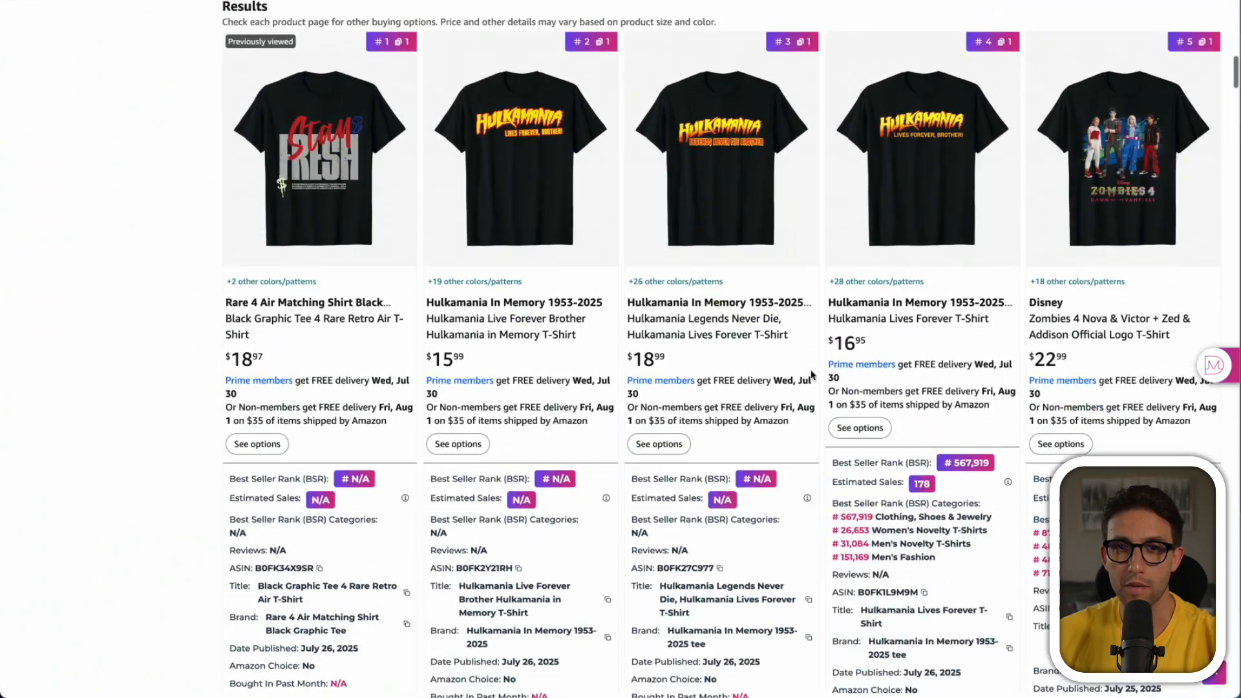
scroll(813, 375, "down", 3)
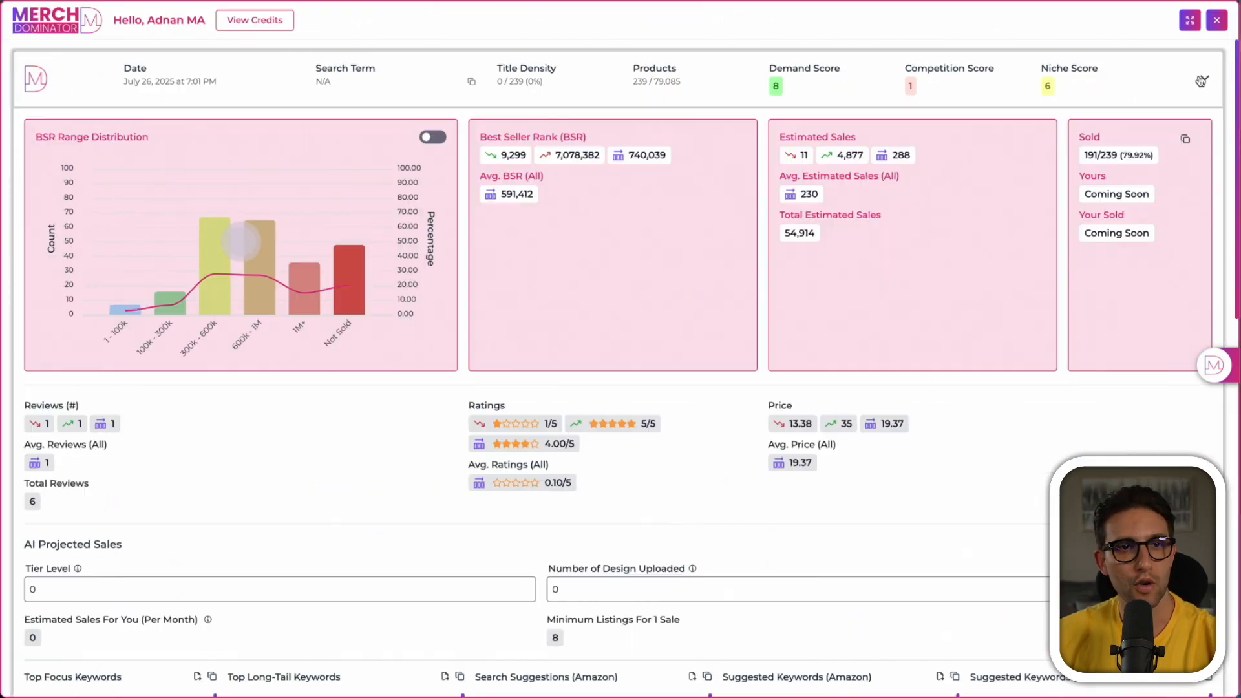
left_click(1201, 81)
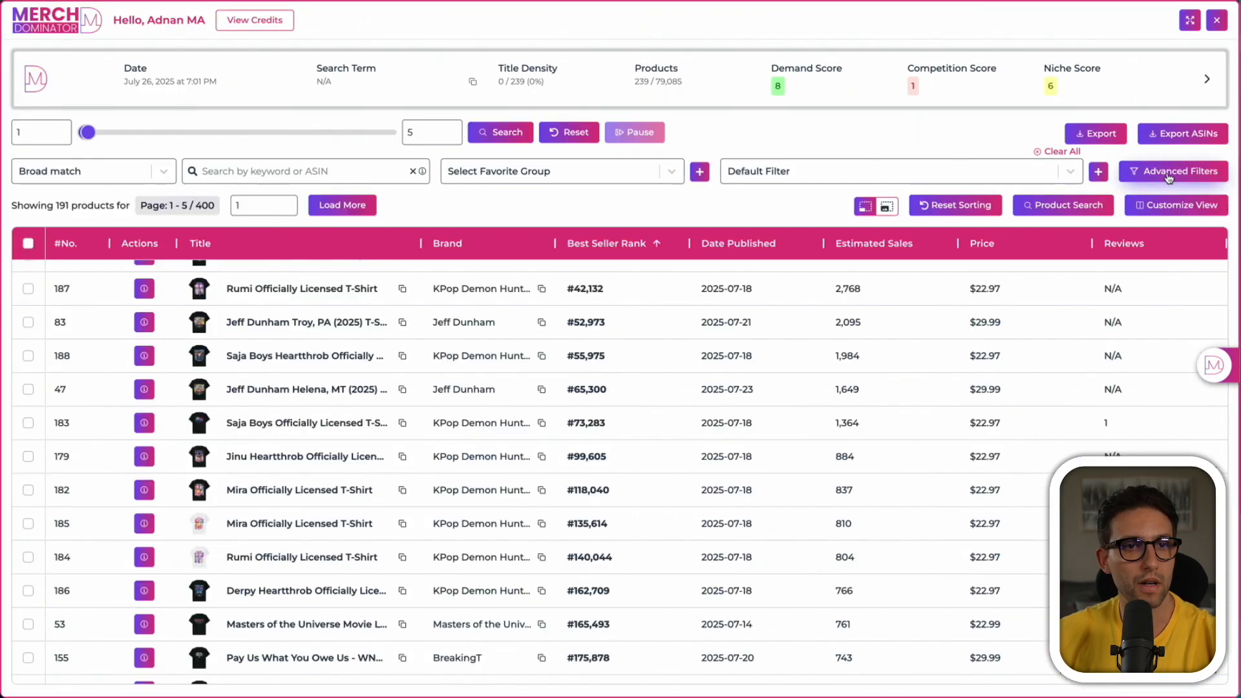
left_click(1173, 199)
left_click(1215, 21)
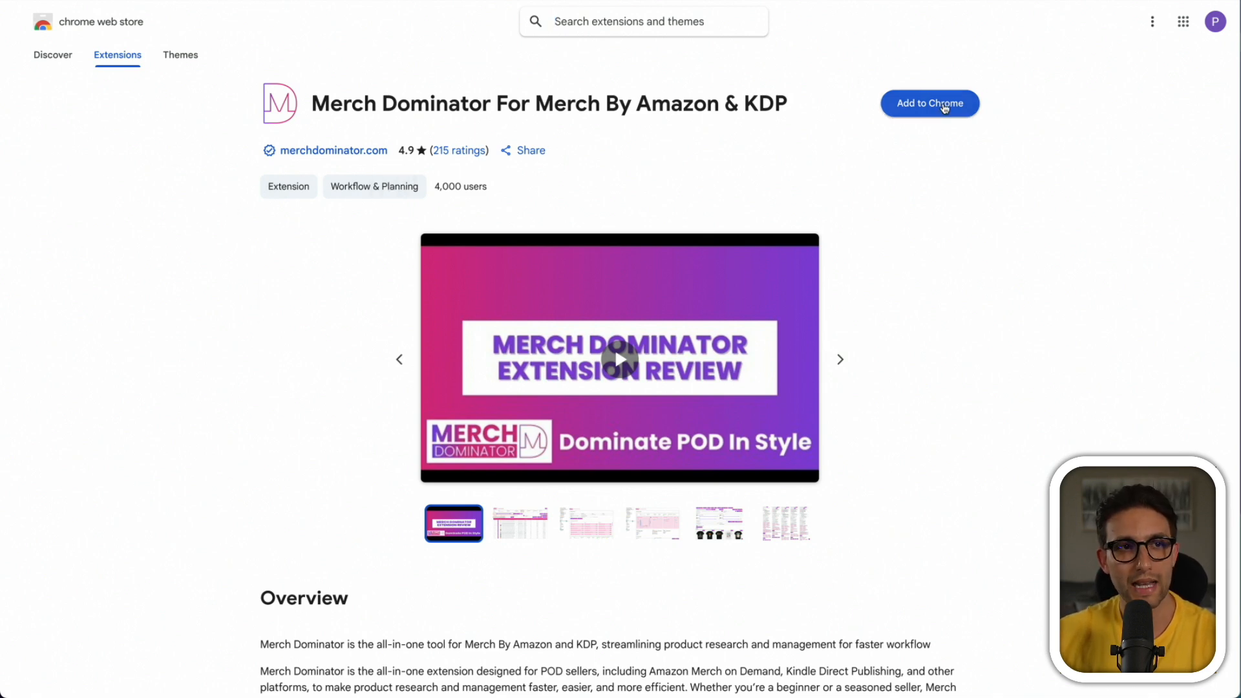
Search the Chrome Web Store for "merch dominator" and open the Merch Dominator For Merch By Amazon & KDP listing.
left_click(932, 110)
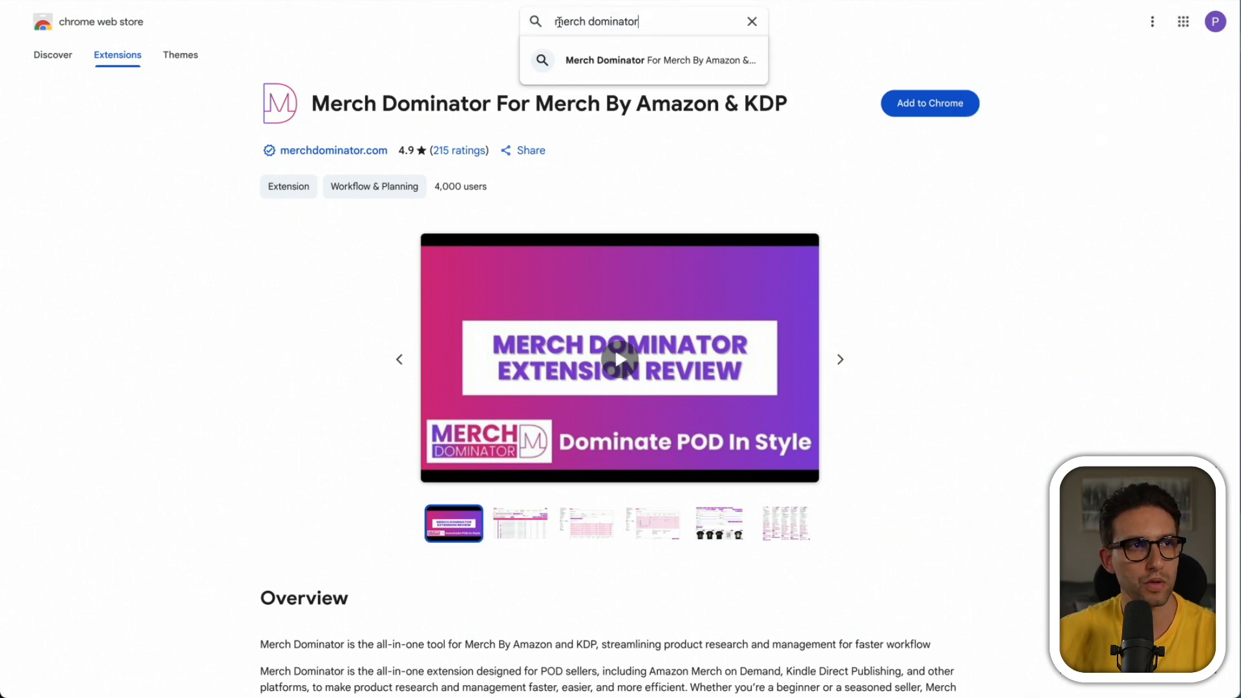
left_click(603, 63)
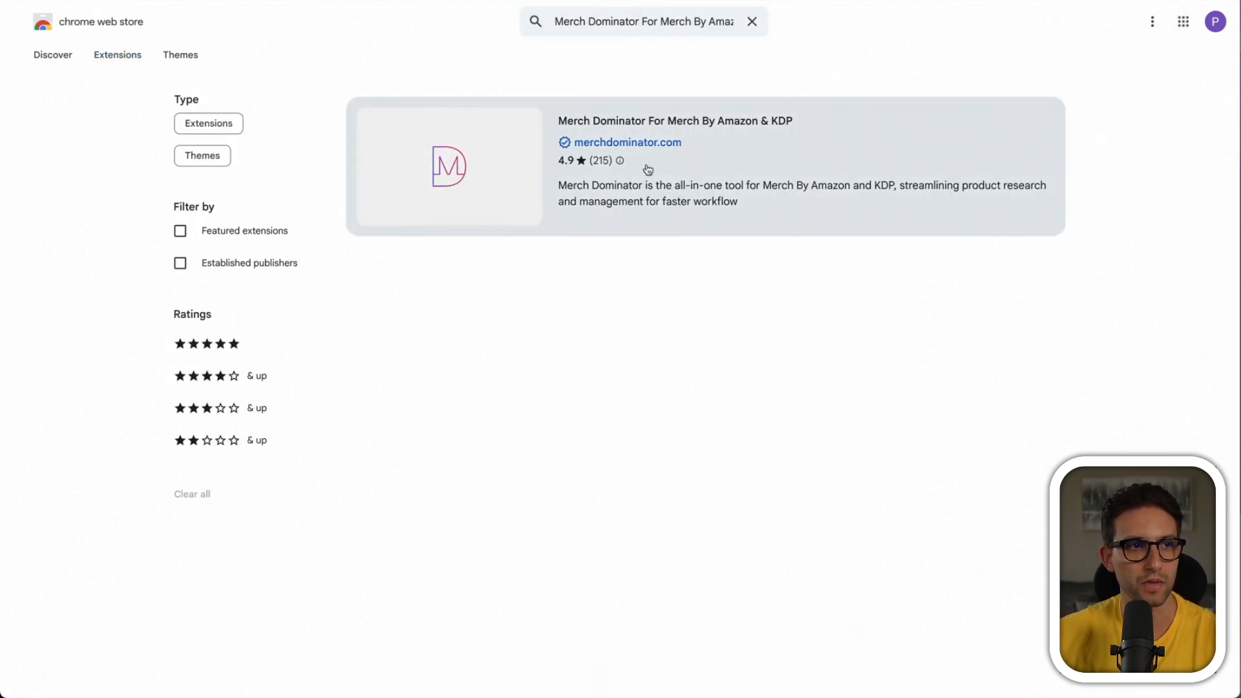
left_click(694, 178)
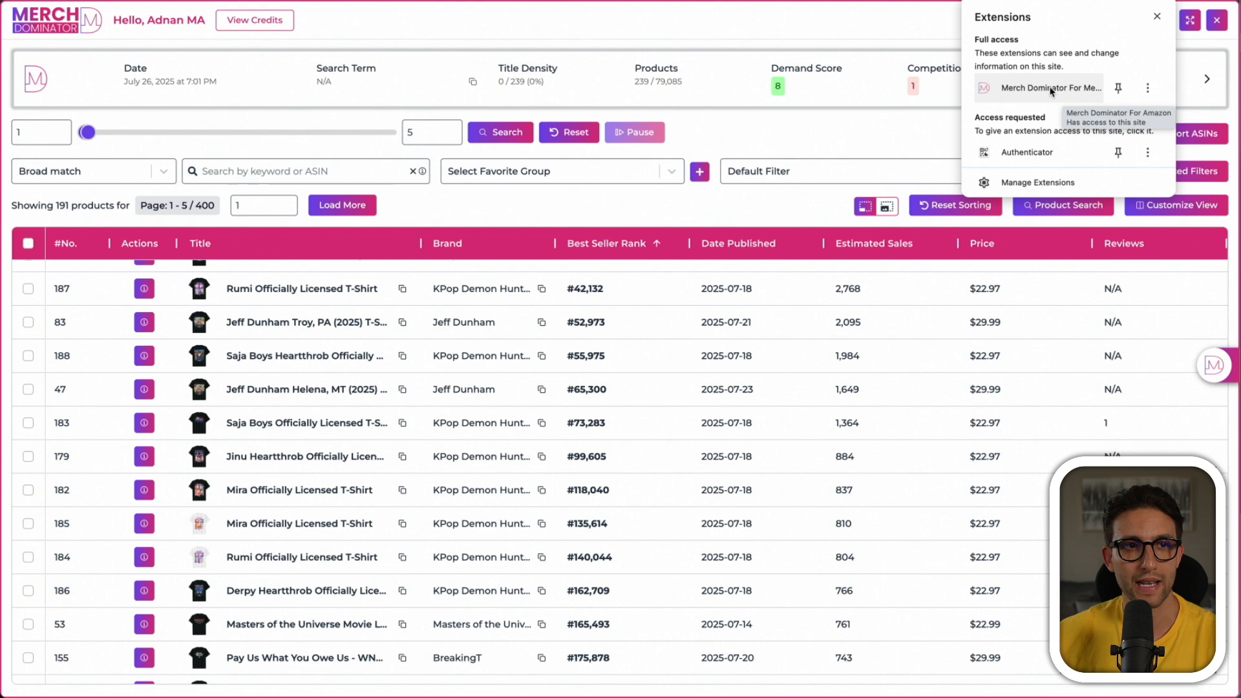
Open the Merch Dominator extension settings, switching the default view to grid and back to list.
left_click(1050, 89)
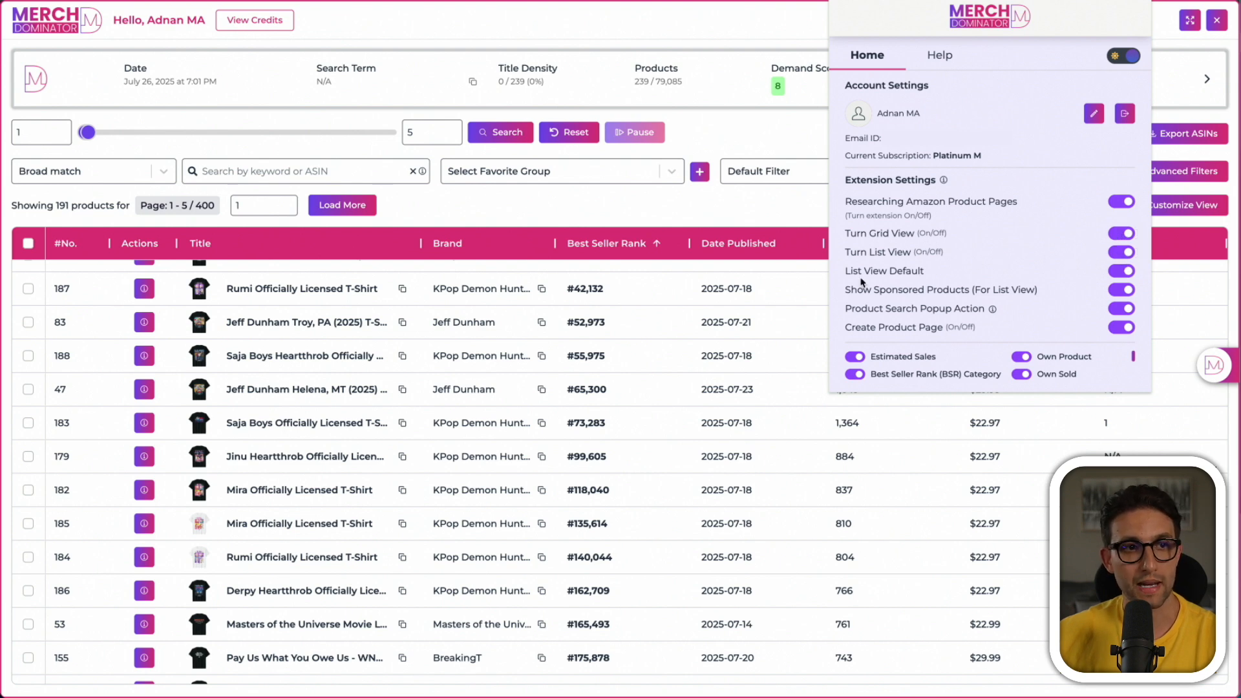
left_click(1119, 273)
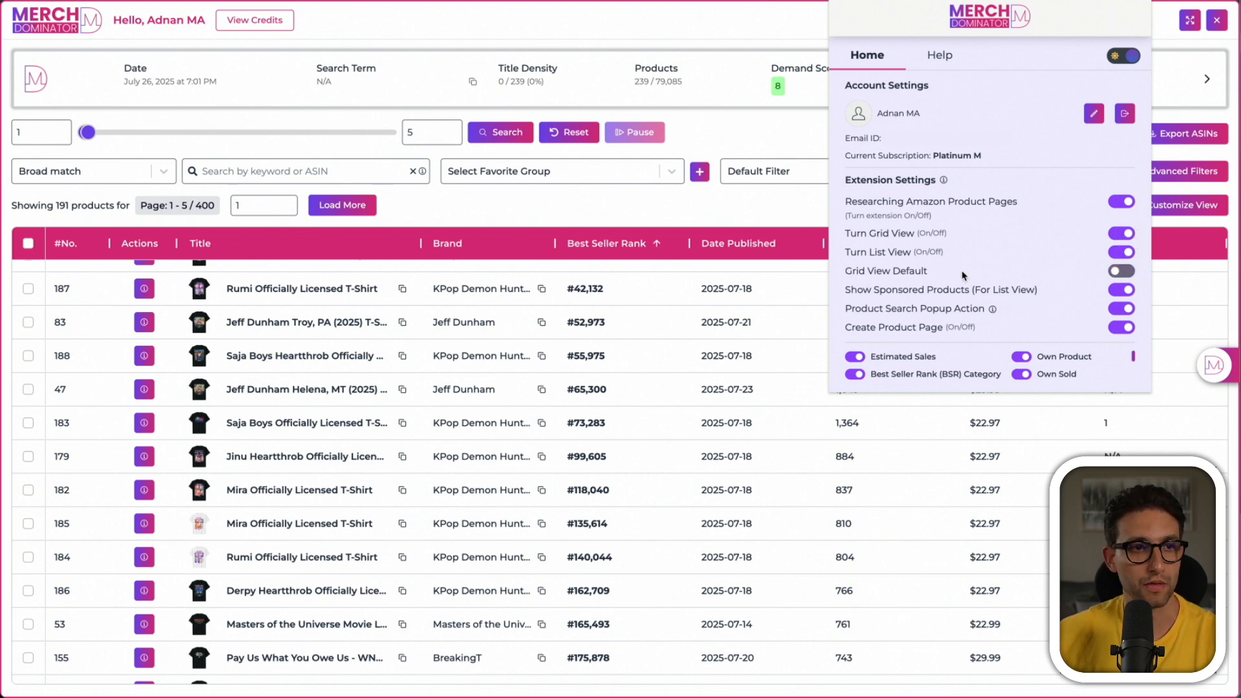
left_click(1121, 273)
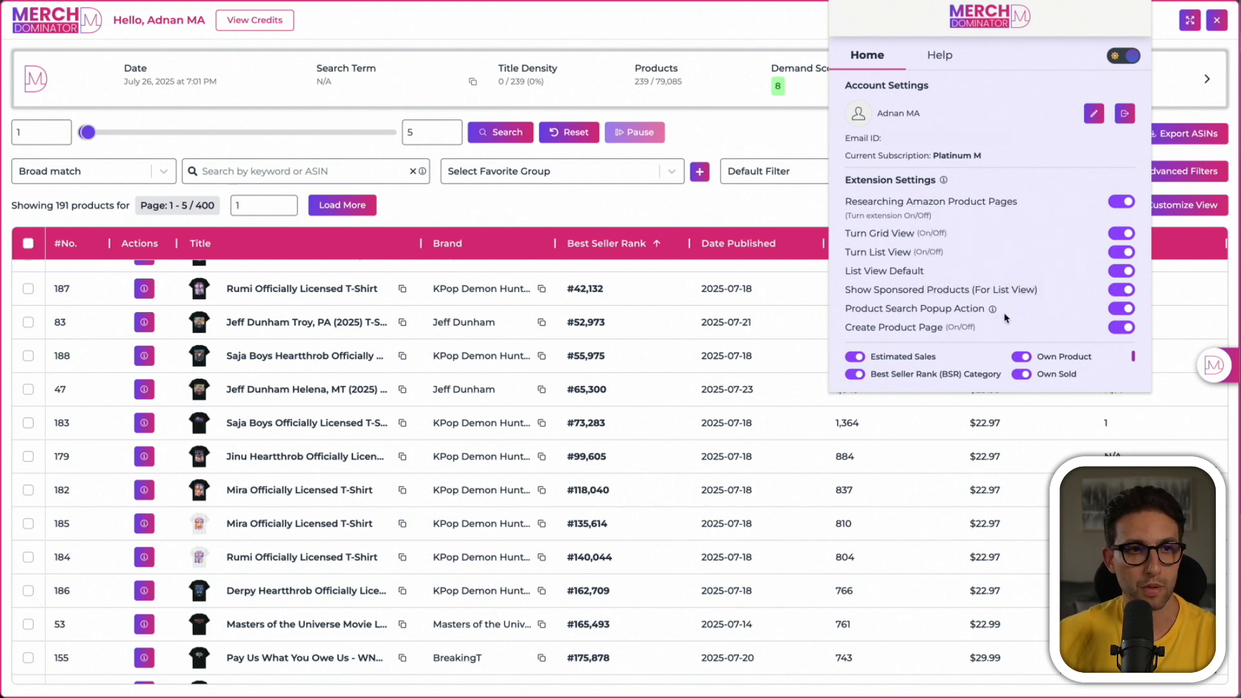
Examine the product search popup setting and the product data field switches, and open the extension's help section.
mouse_move(992, 312)
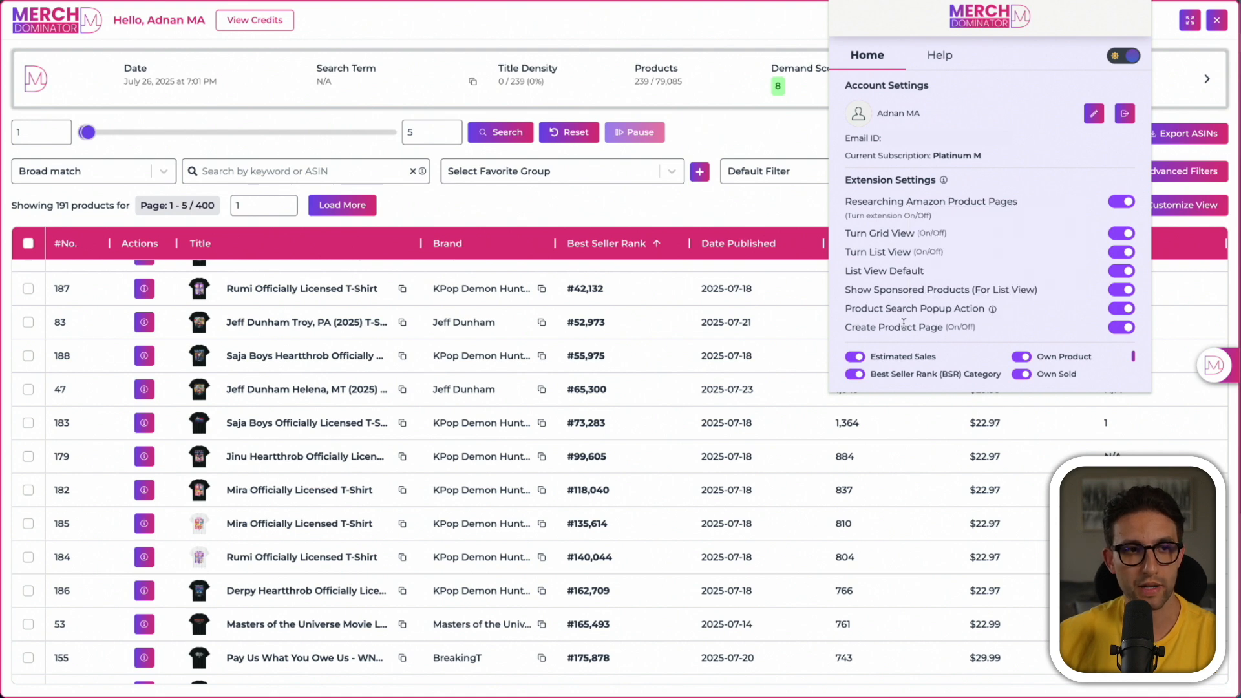
scroll(987, 361, "down", 2)
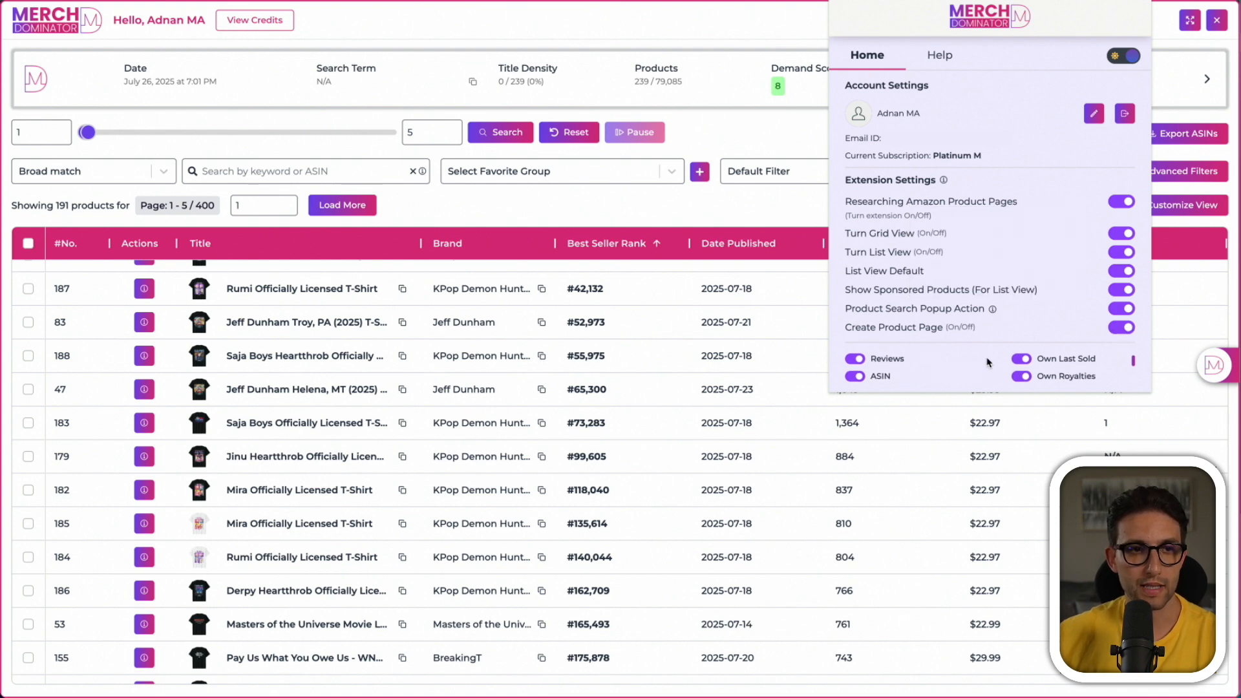
scroll(987, 362, "down", 4)
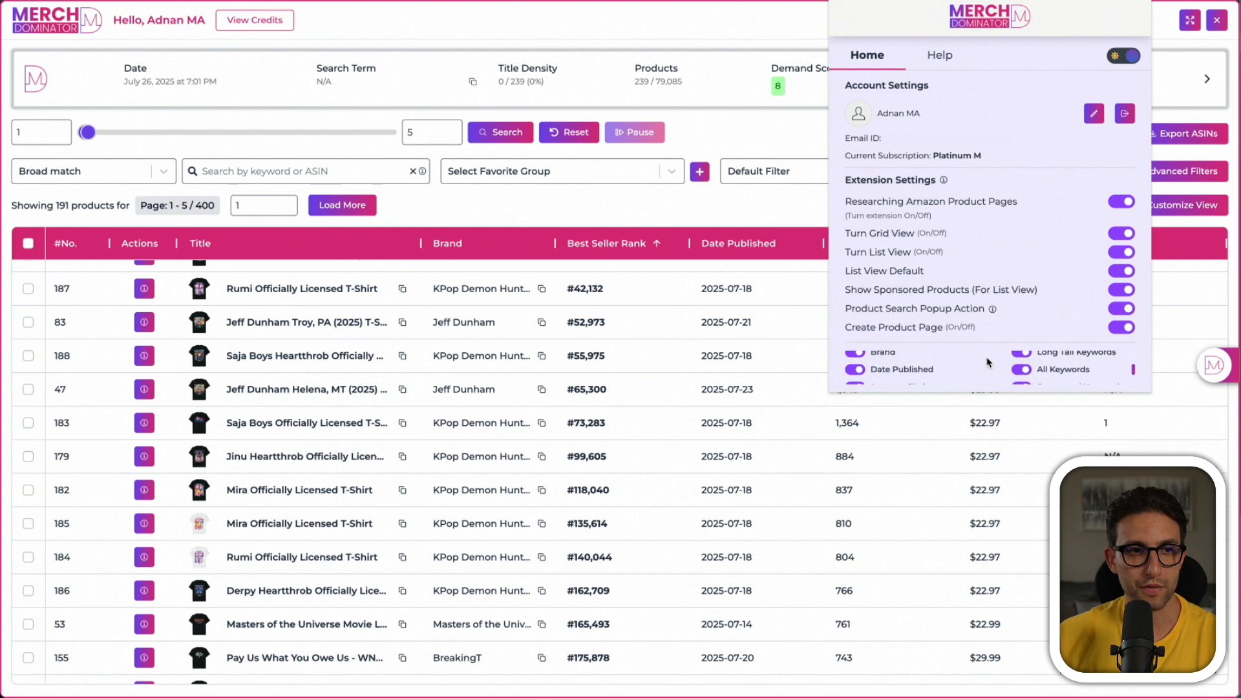
scroll(988, 361, "down", 1)
scroll(973, 364, "up", 6)
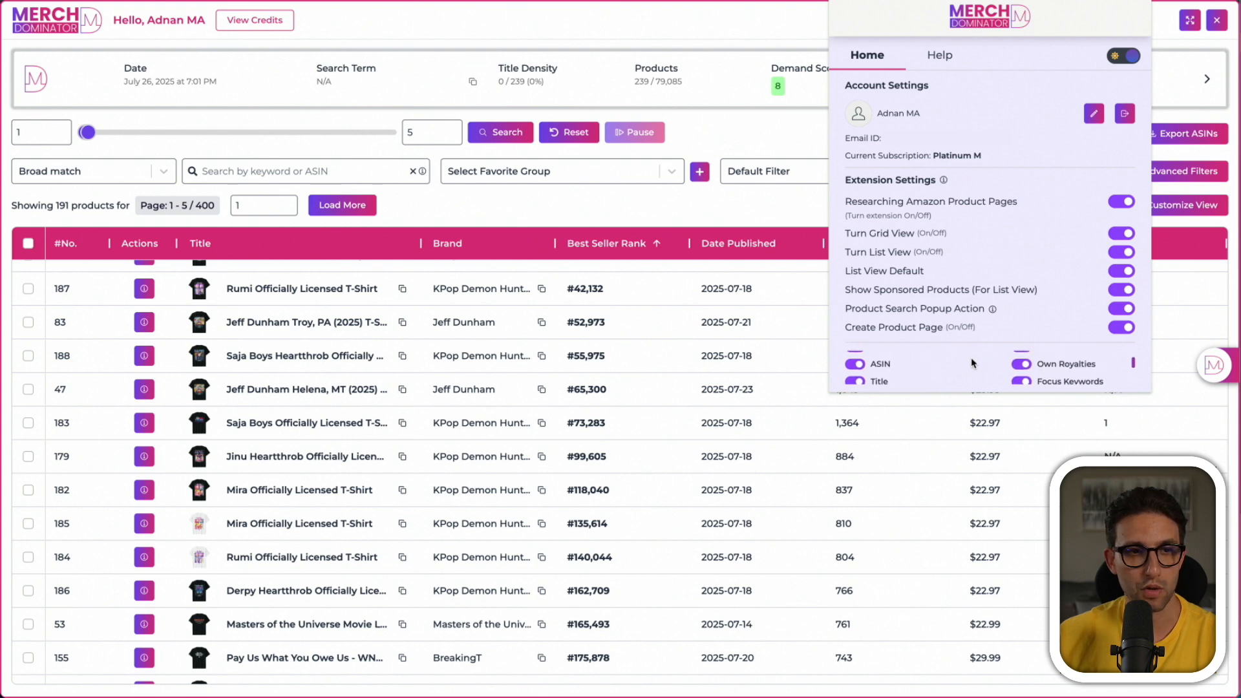
left_click(940, 56)
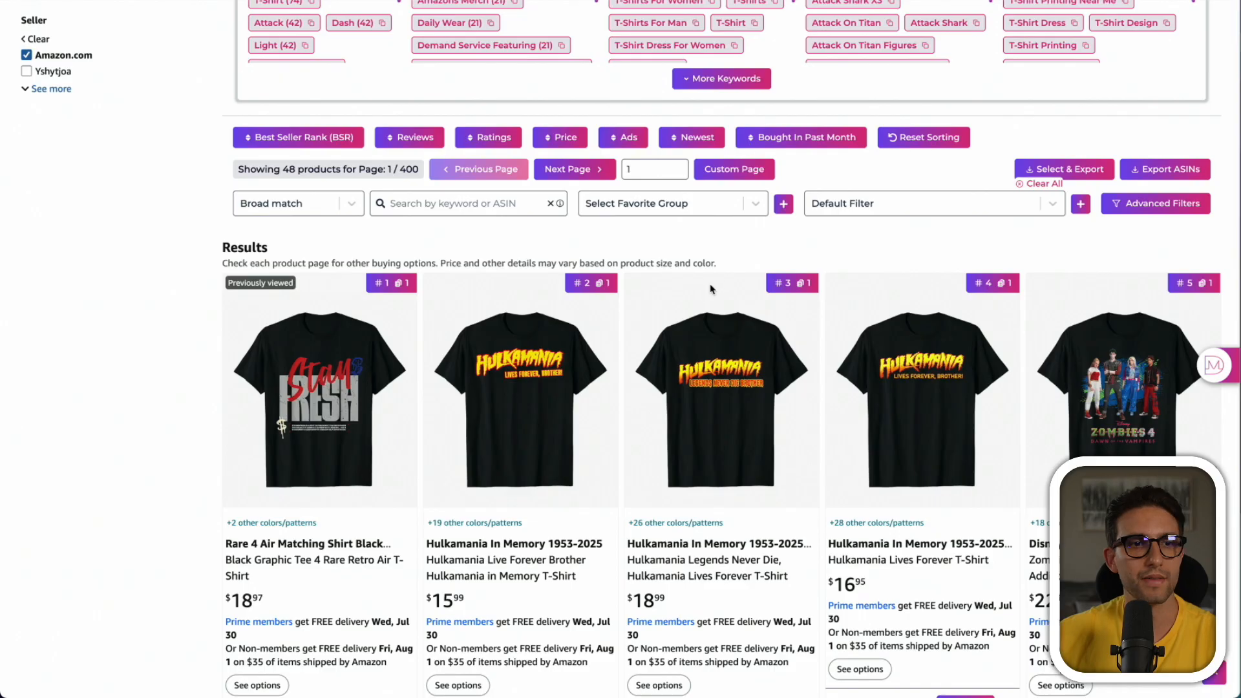
Examine the rank, sales and keyword details on the Amazon product cards, and switch the results to list view.
scroll(720, 280, "down", 5)
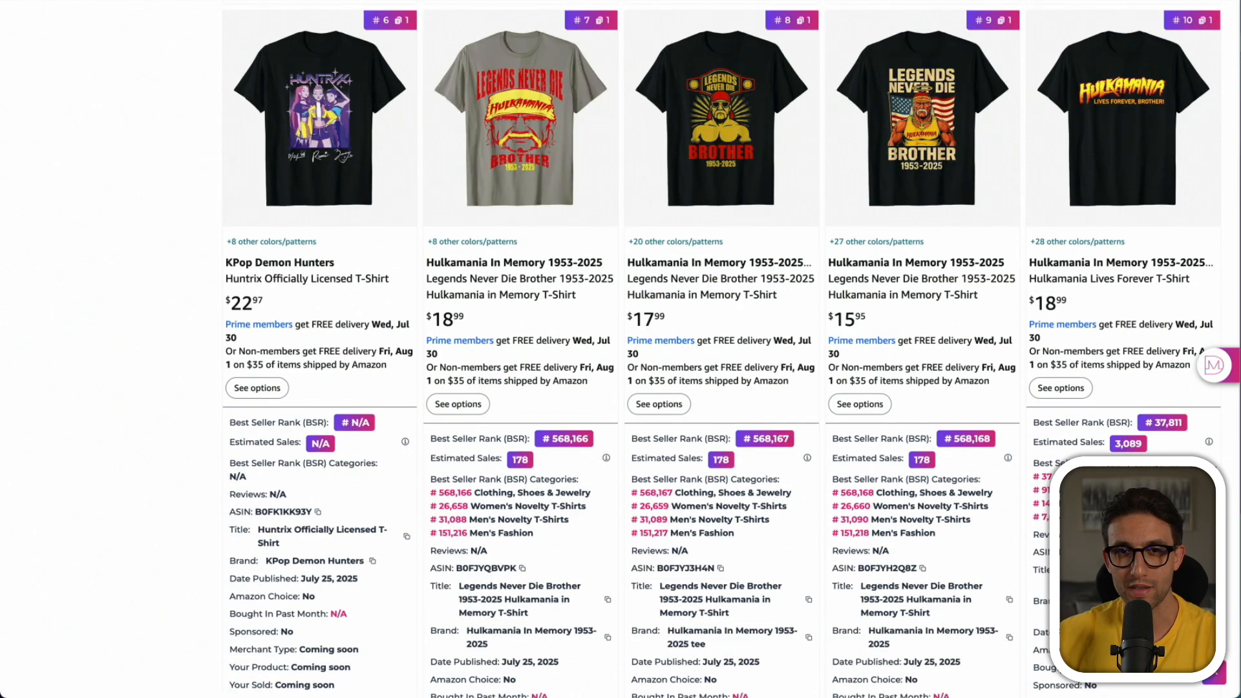
scroll(618, 271, "down", 6)
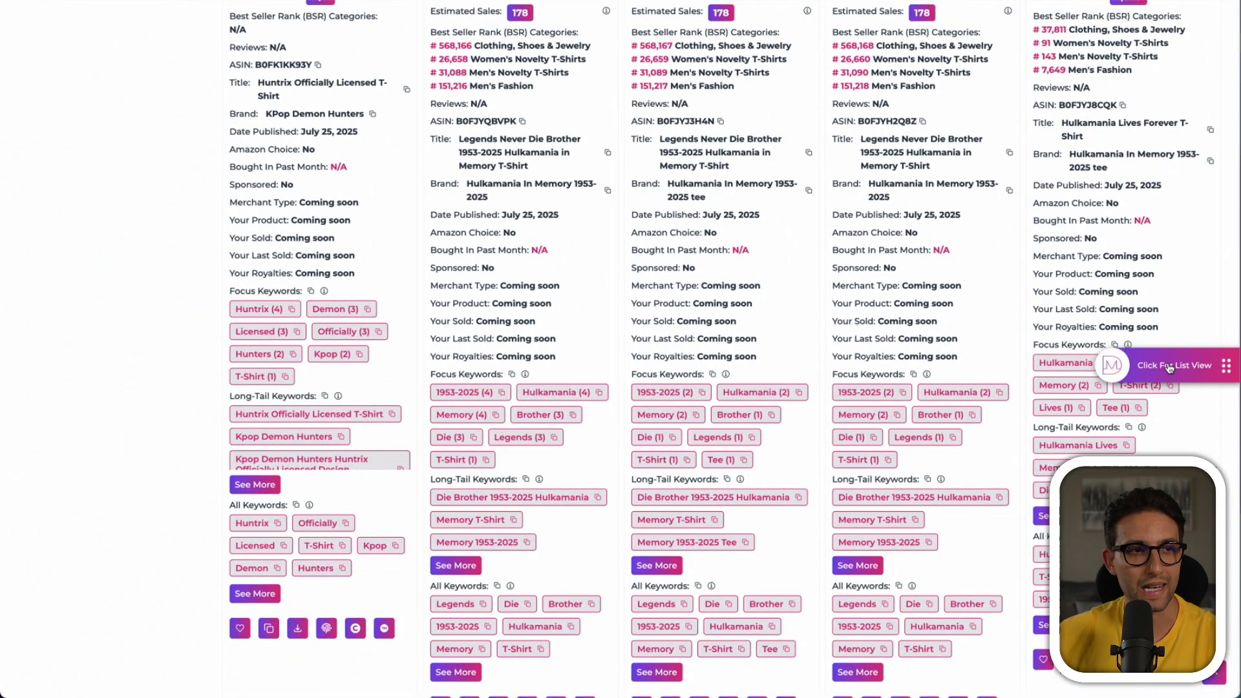
left_click(1169, 368)
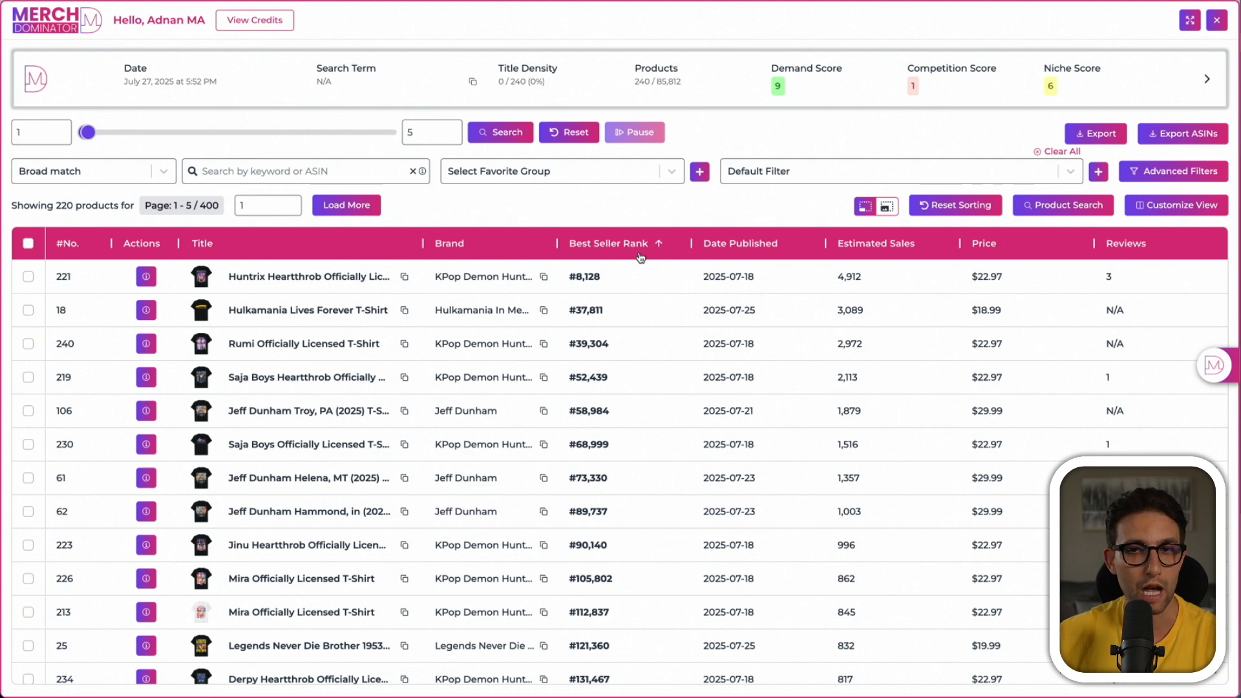
Expand the niche statistics summary to examine the BSR range distribution, and collapse it again.
left_click(387, 81)
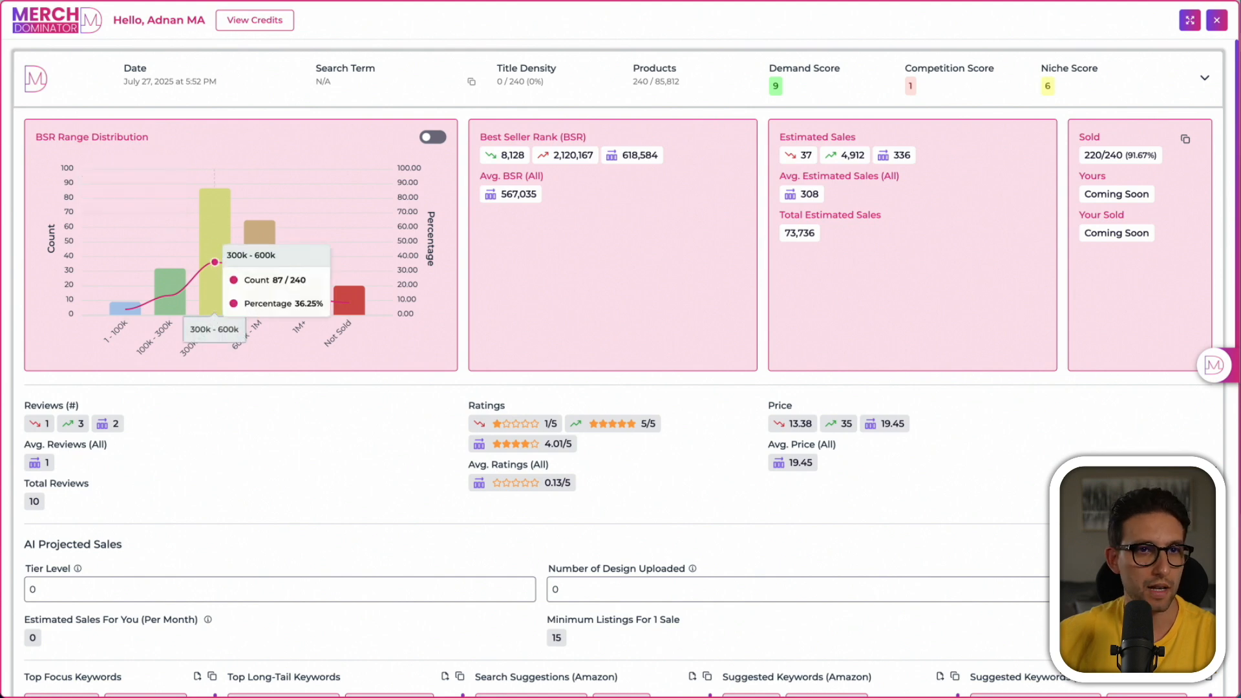
left_click(907, 94)
Open Product Search and look up Amazon keyword suggestions for "trump".
left_click(1066, 206)
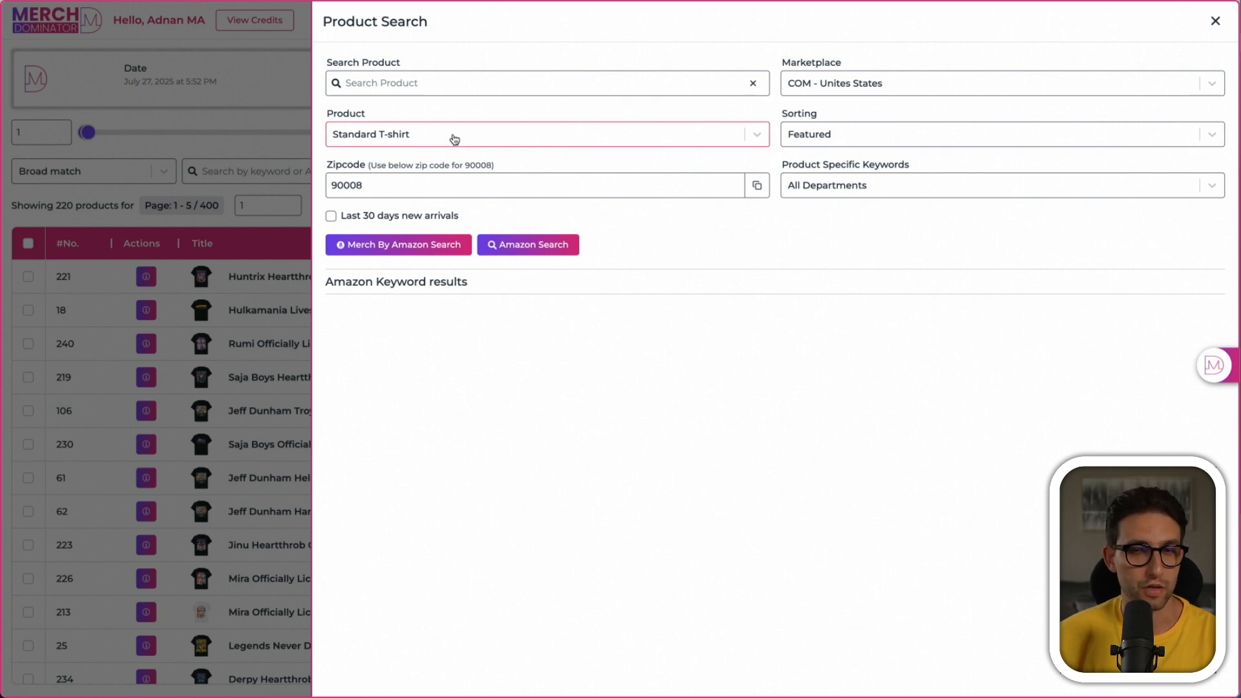
left_click(398, 84)
type("baseball")
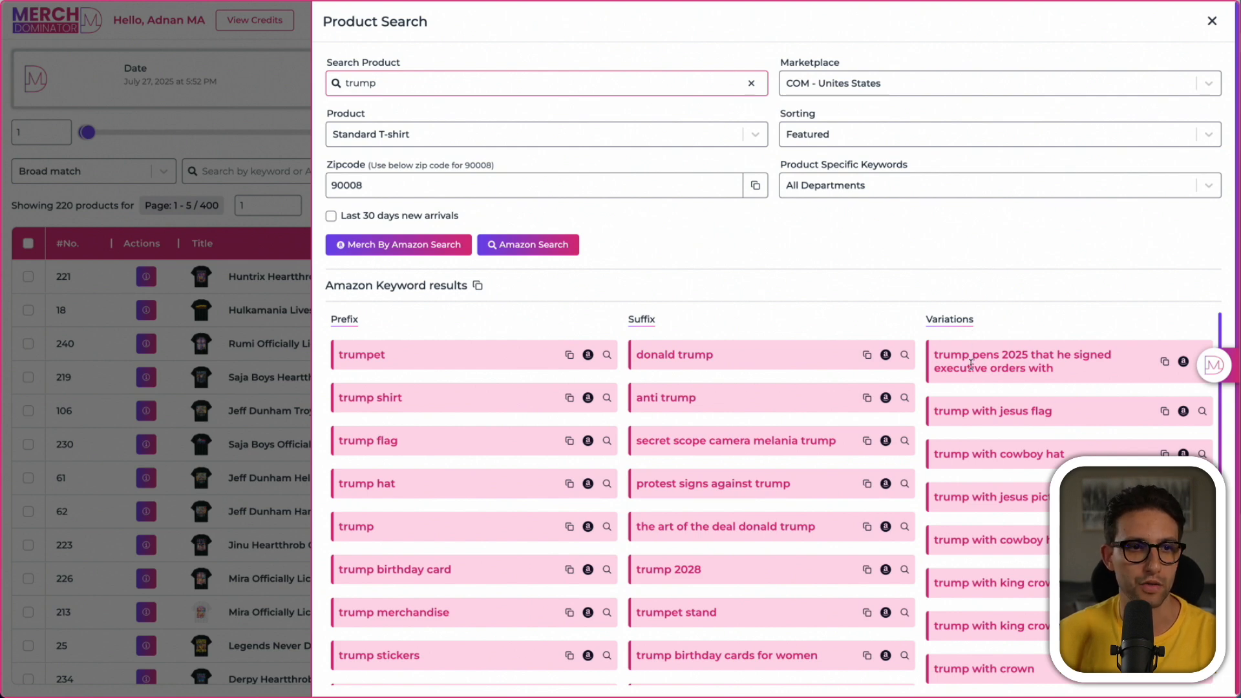
Look through the marketplace, product type and sorting options available for the product search.
left_click(917, 84)
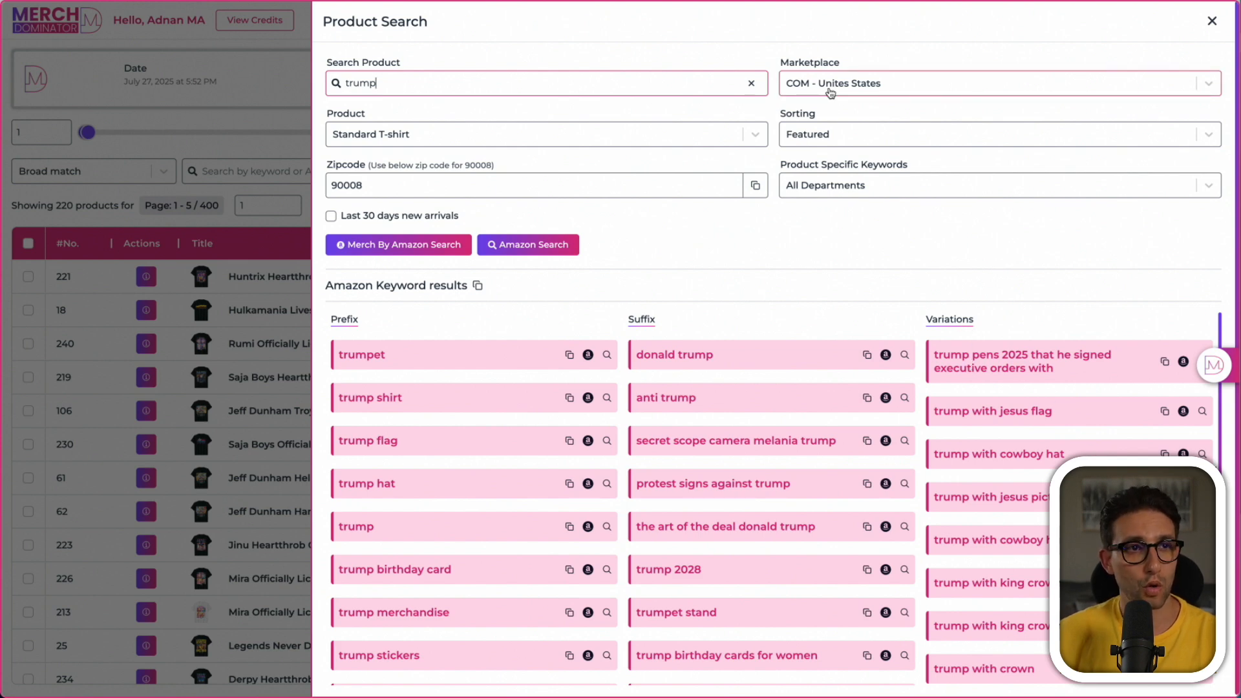
left_click(484, 141)
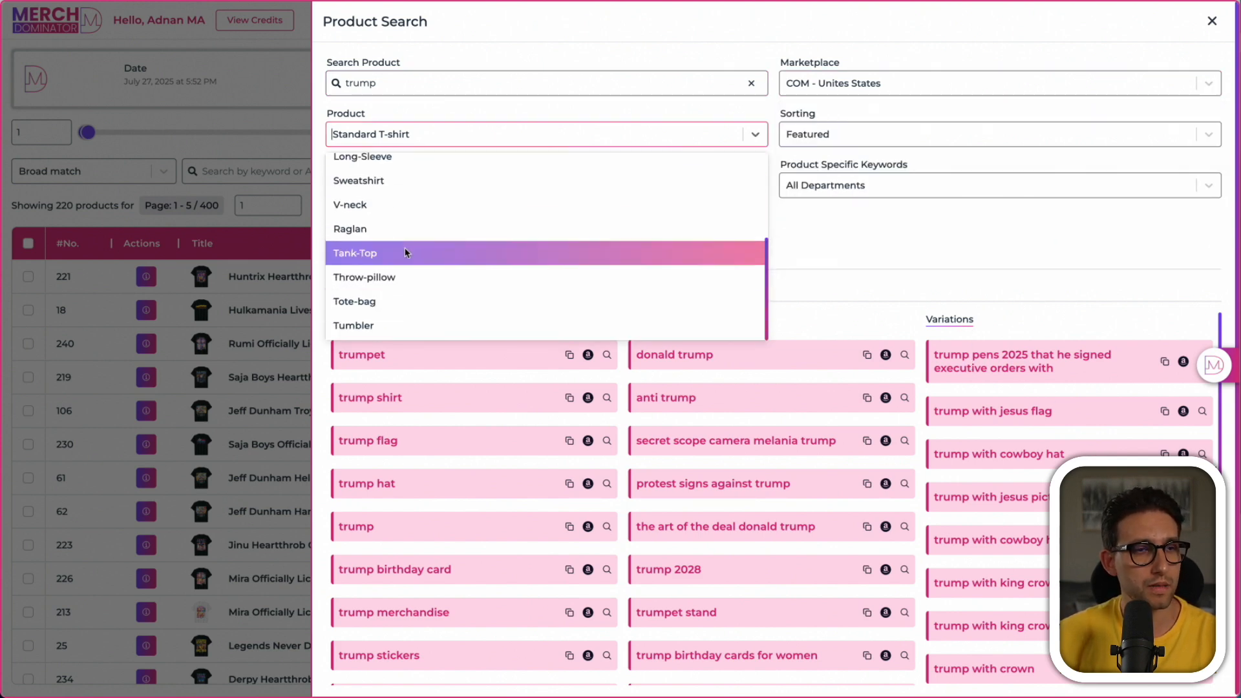
left_click(813, 134)
left_click(719, 243)
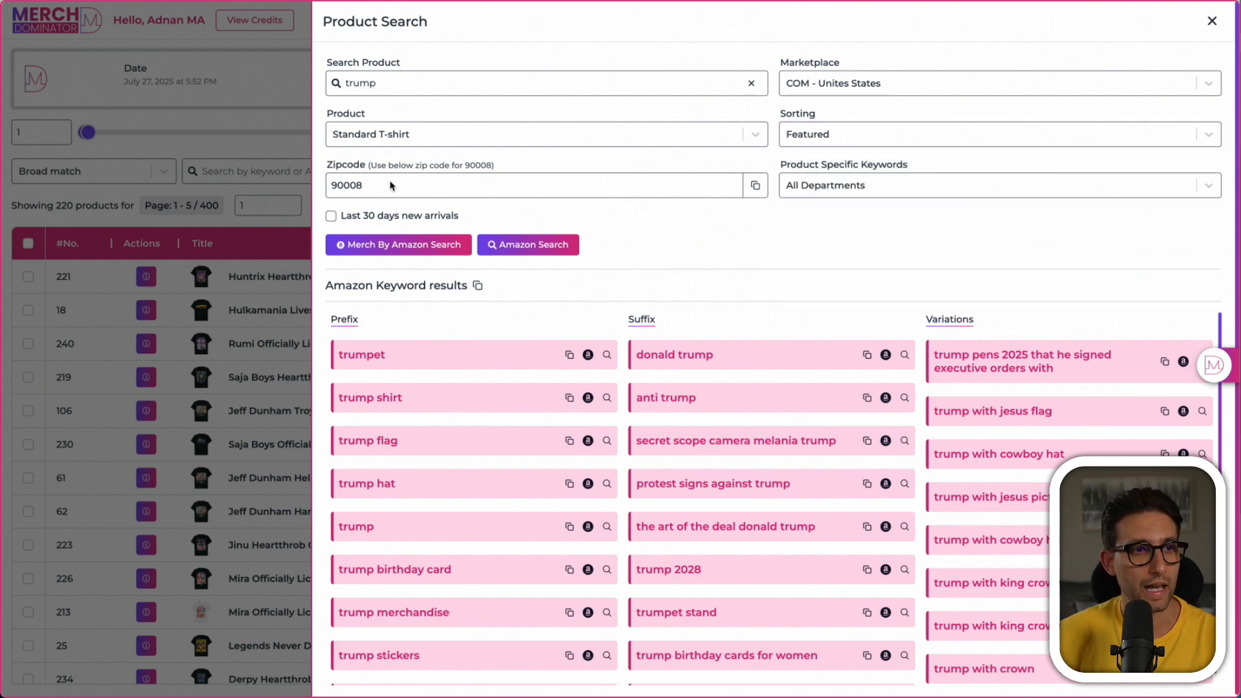
Filter the keyword suggestions by Cell Phones & Accessories, and return the product-specific filter to All Departments.
left_click(873, 185)
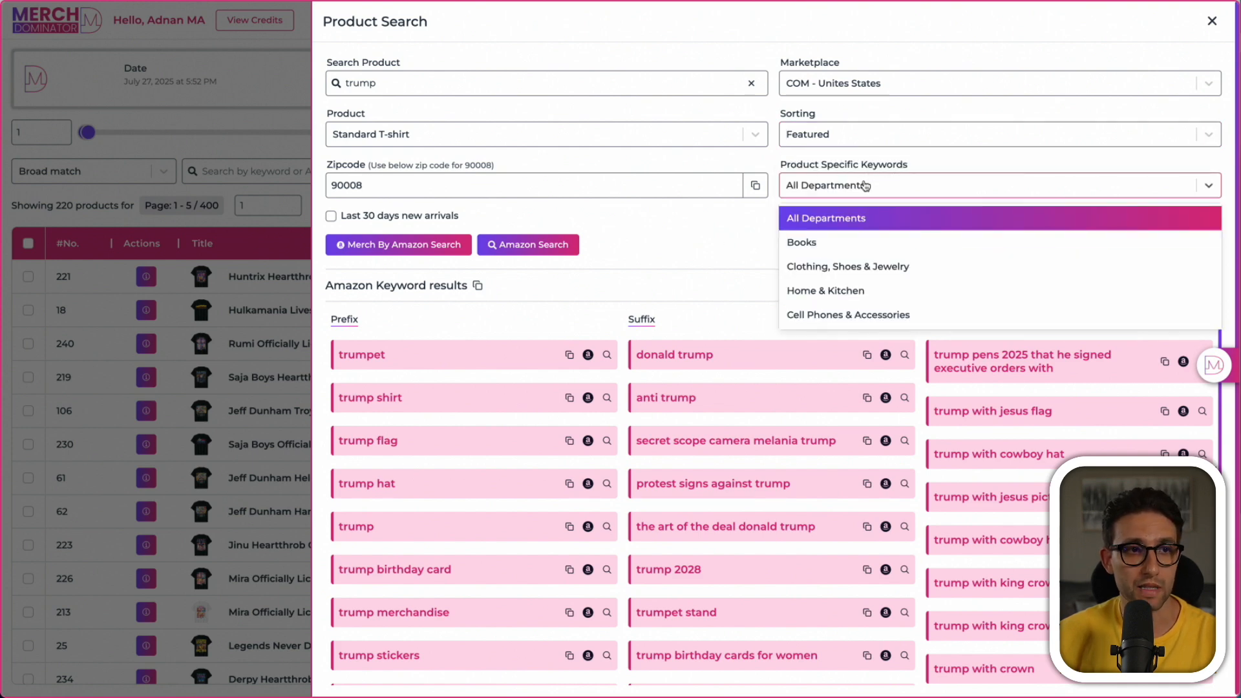
left_click(855, 320)
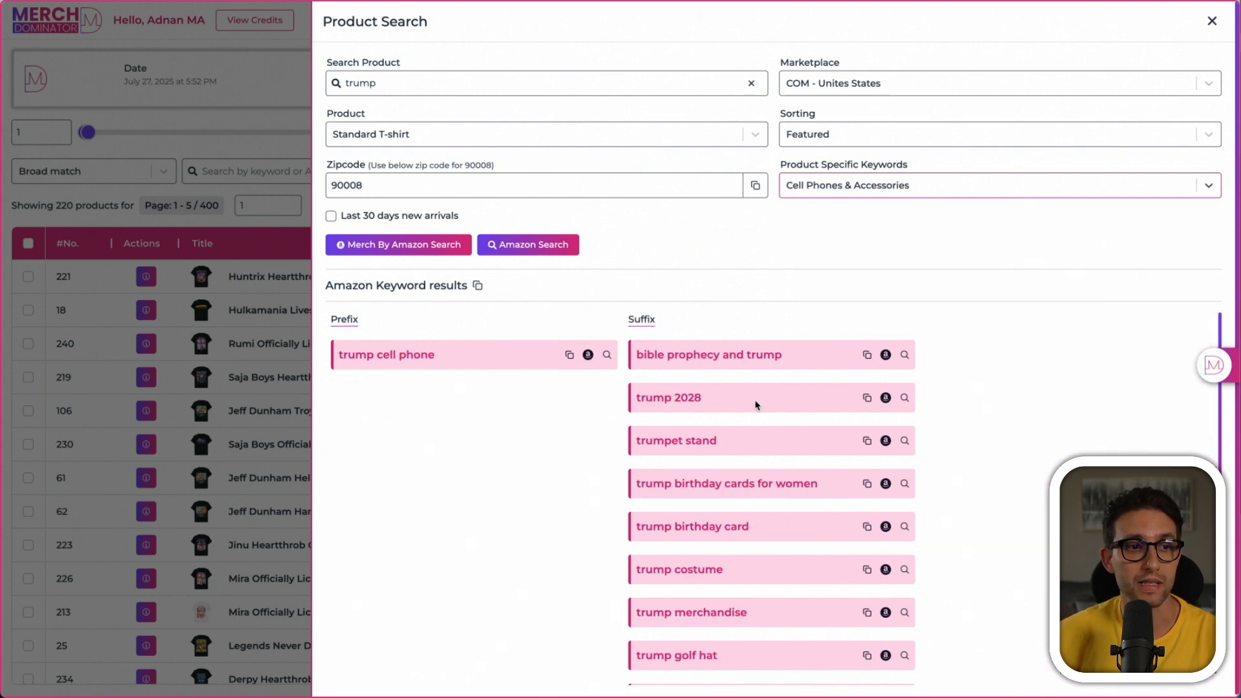
left_click(856, 186)
left_click(858, 244)
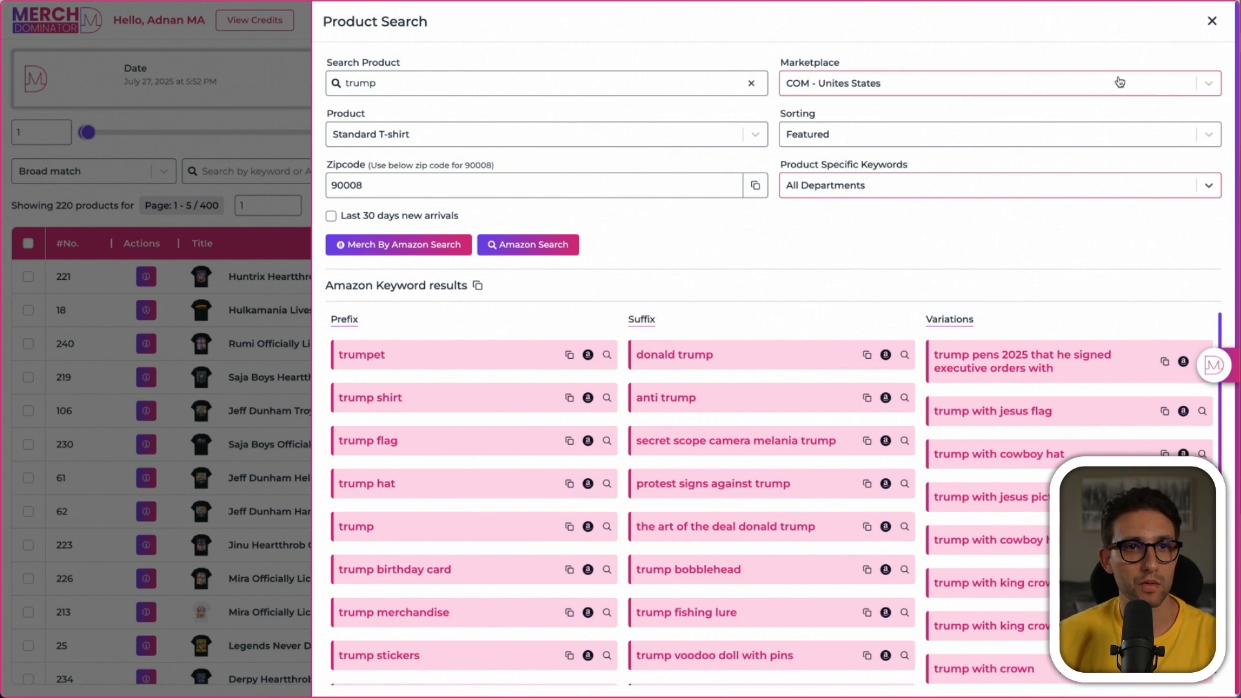
Close the product search and expand the niche statistics to examine the BSR range distribution, including the share of unsold products.
left_click(1211, 21)
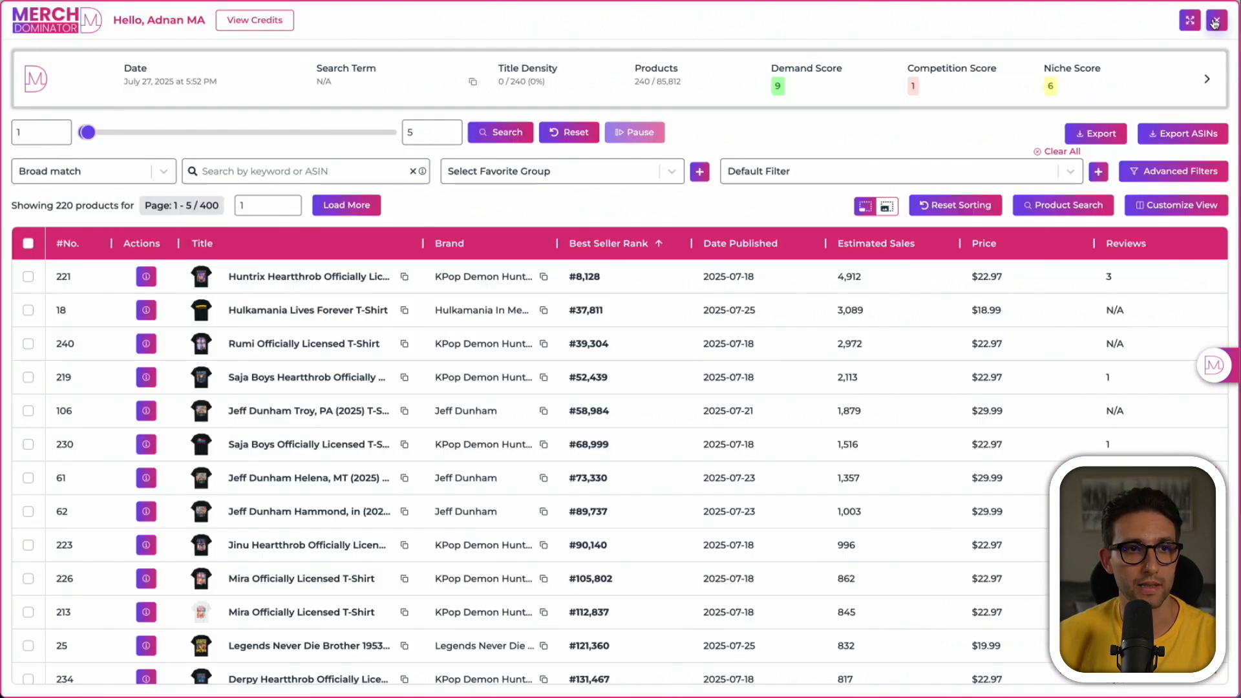
left_click(1206, 79)
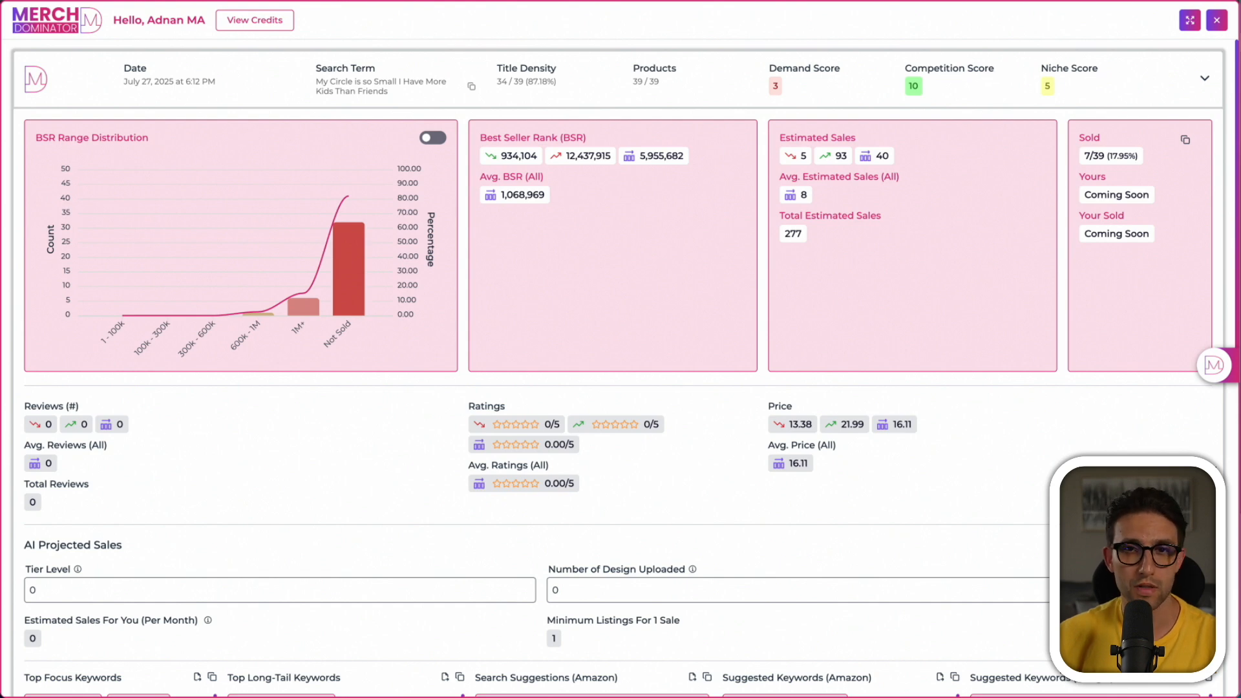
mouse_move(272, 277)
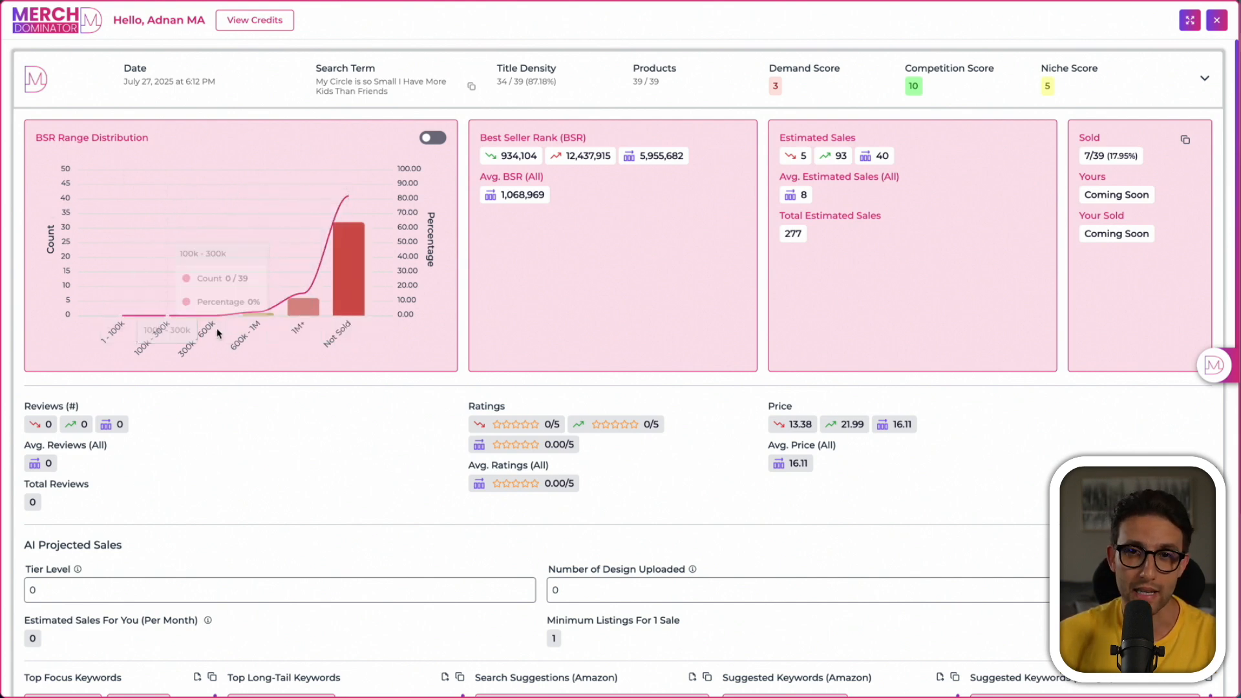
mouse_move(350, 306)
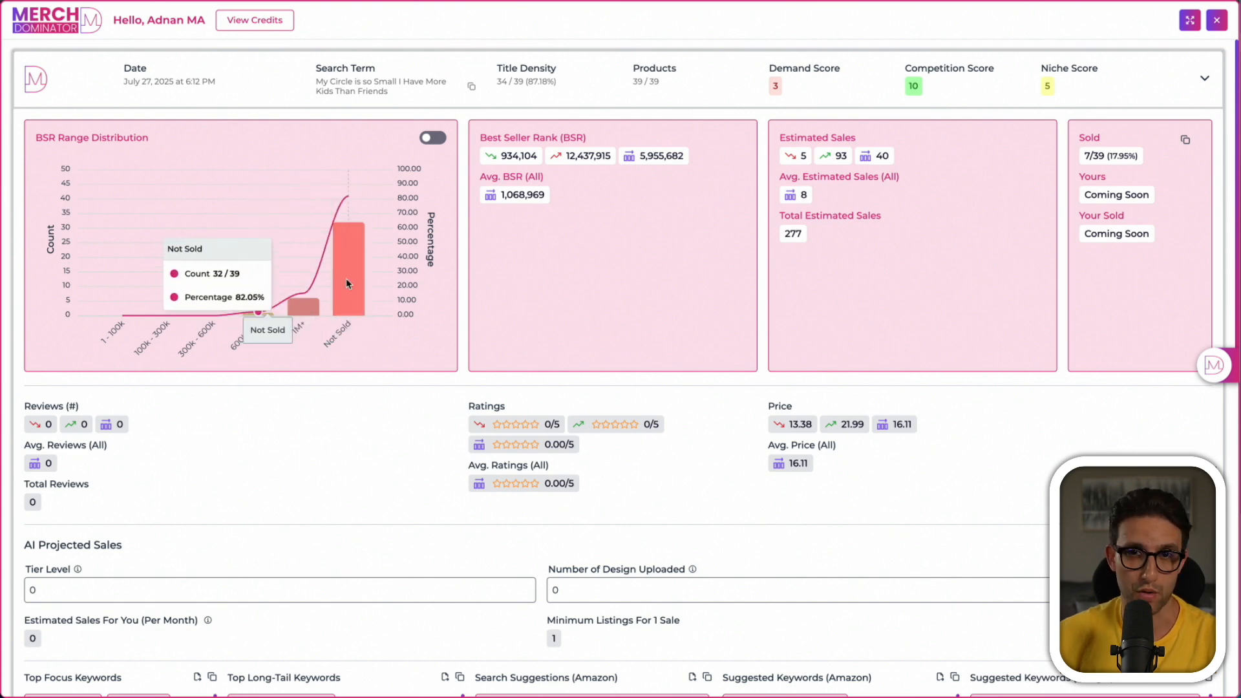
View the BSR range distribution as a table, and return it to the chart.
left_click(433, 137)
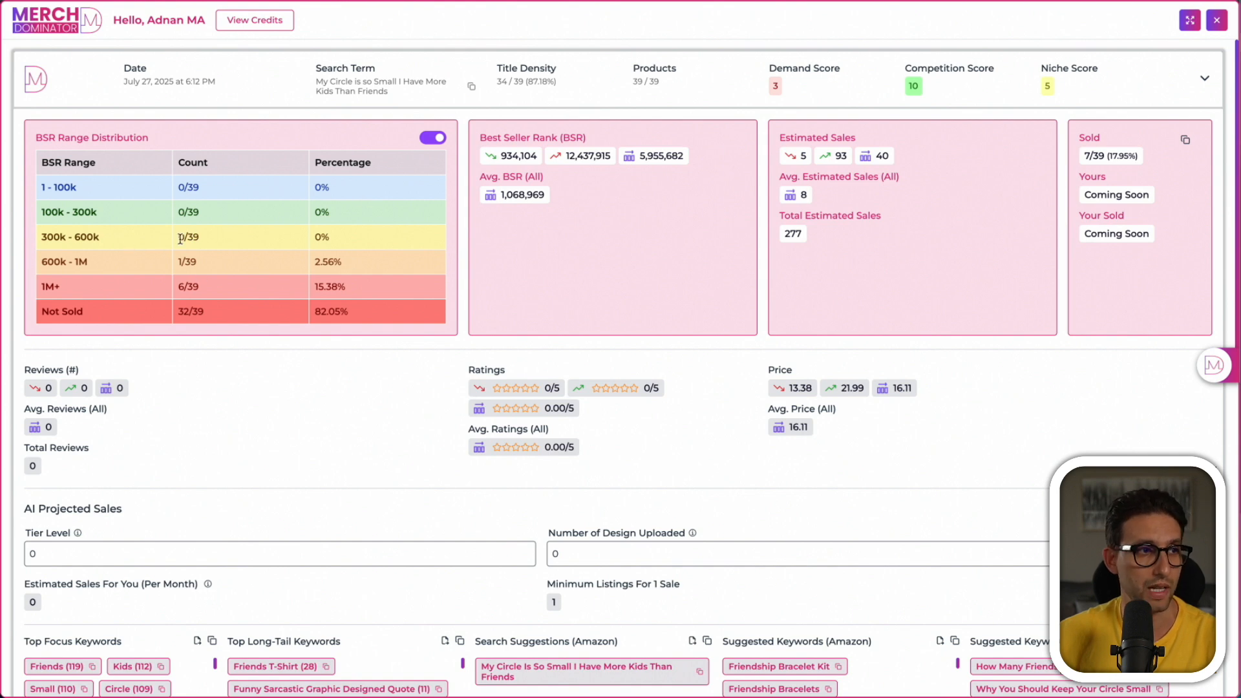
left_click(432, 137)
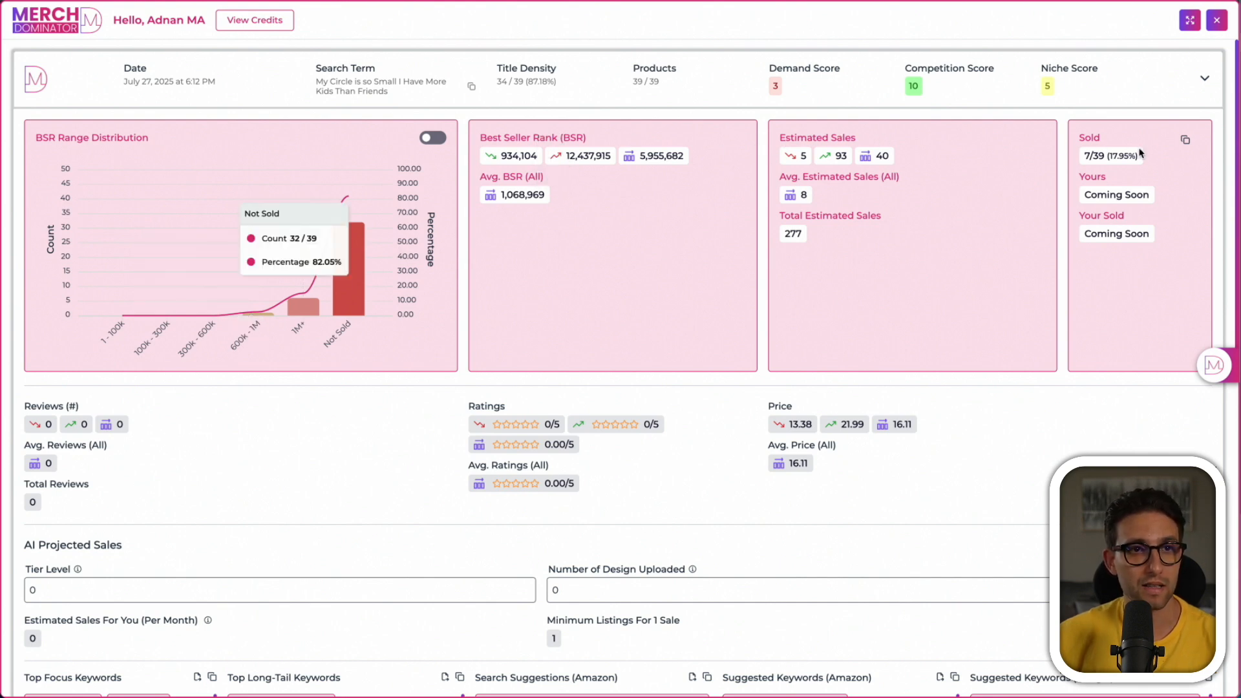
Expand the keyword lists below the AI projected sales and browse the top focus and long-tail keywords.
scroll(255, 166, "down", 3)
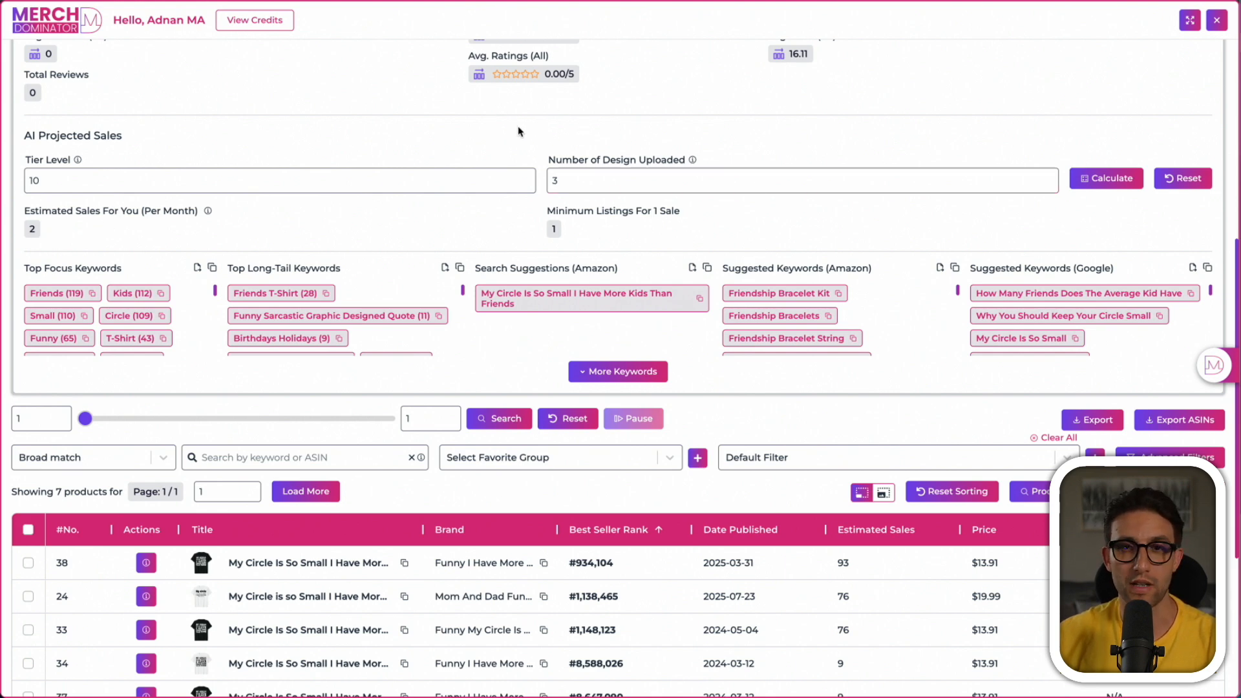
left_click(588, 373)
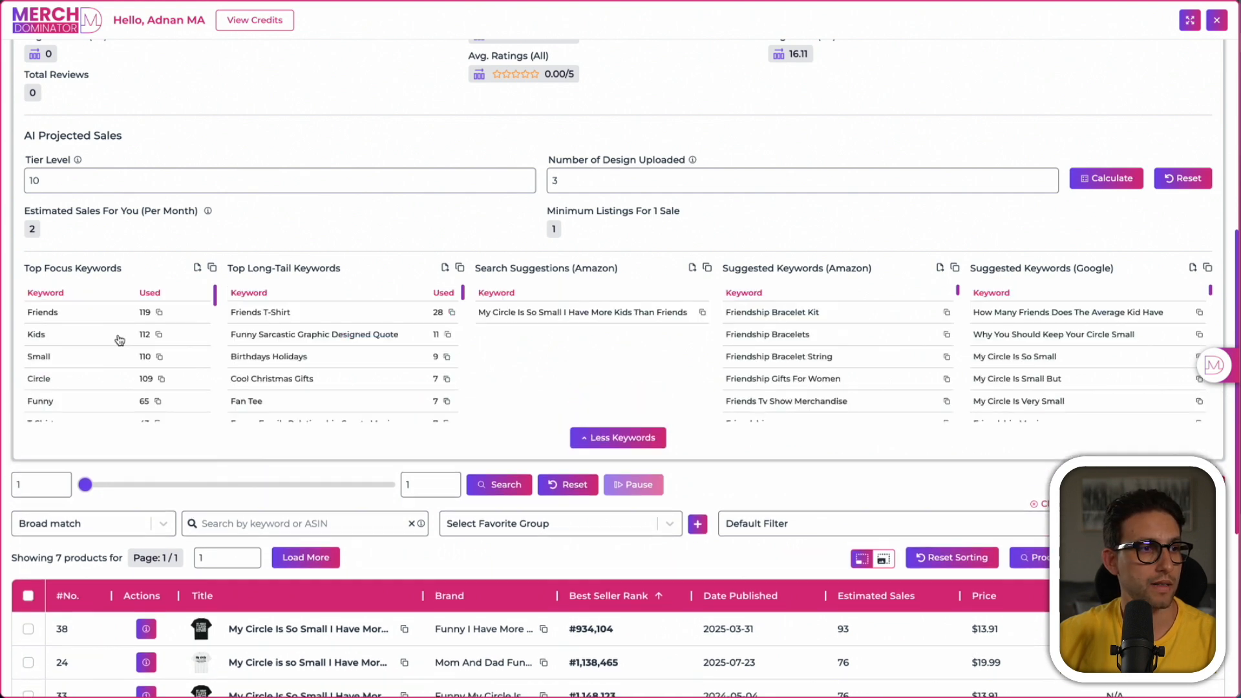
scroll(323, 401, "down", 1)
scroll(76, 404, "down", 1)
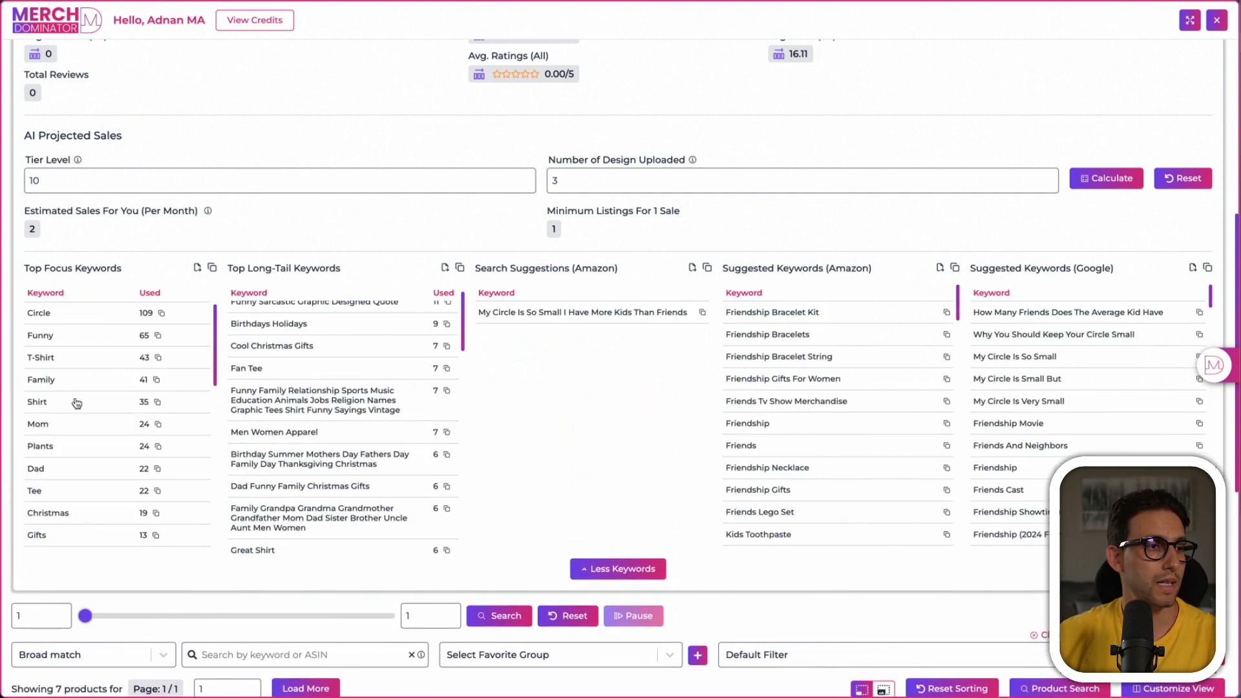
Look up Amazon keyword suggestions for the focus keyword "Dad", close the product search and collapse the niche statistics.
left_click(43, 470)
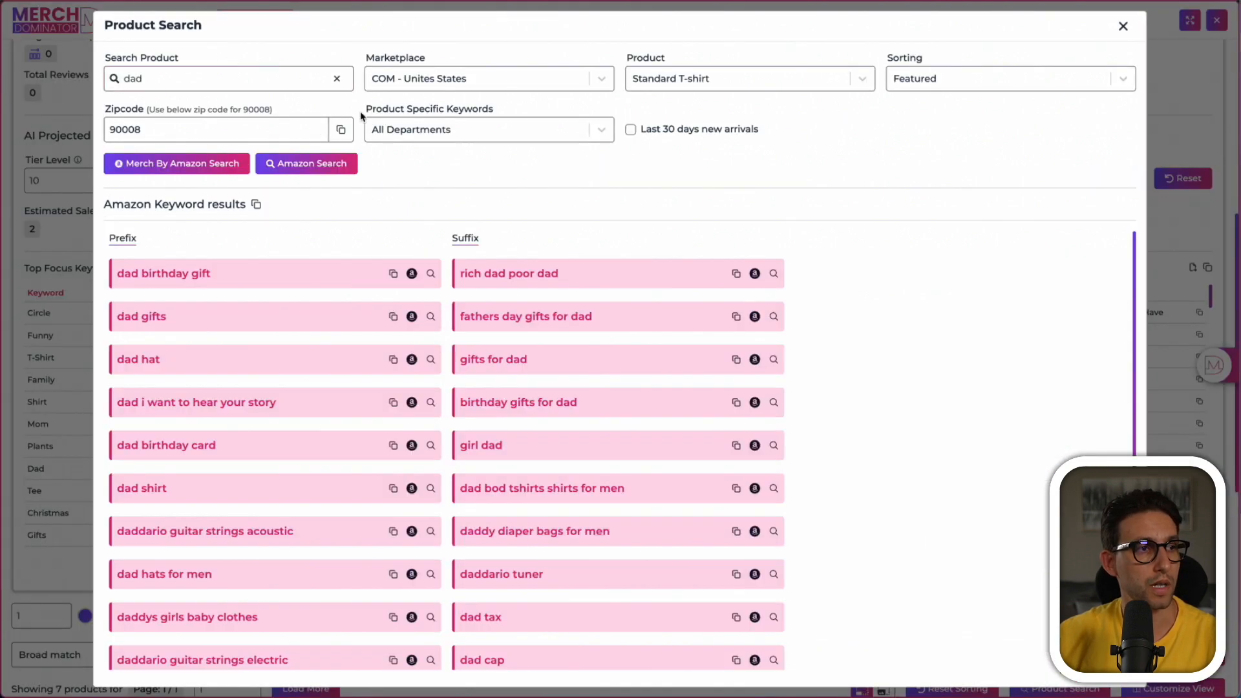
key("Escape")
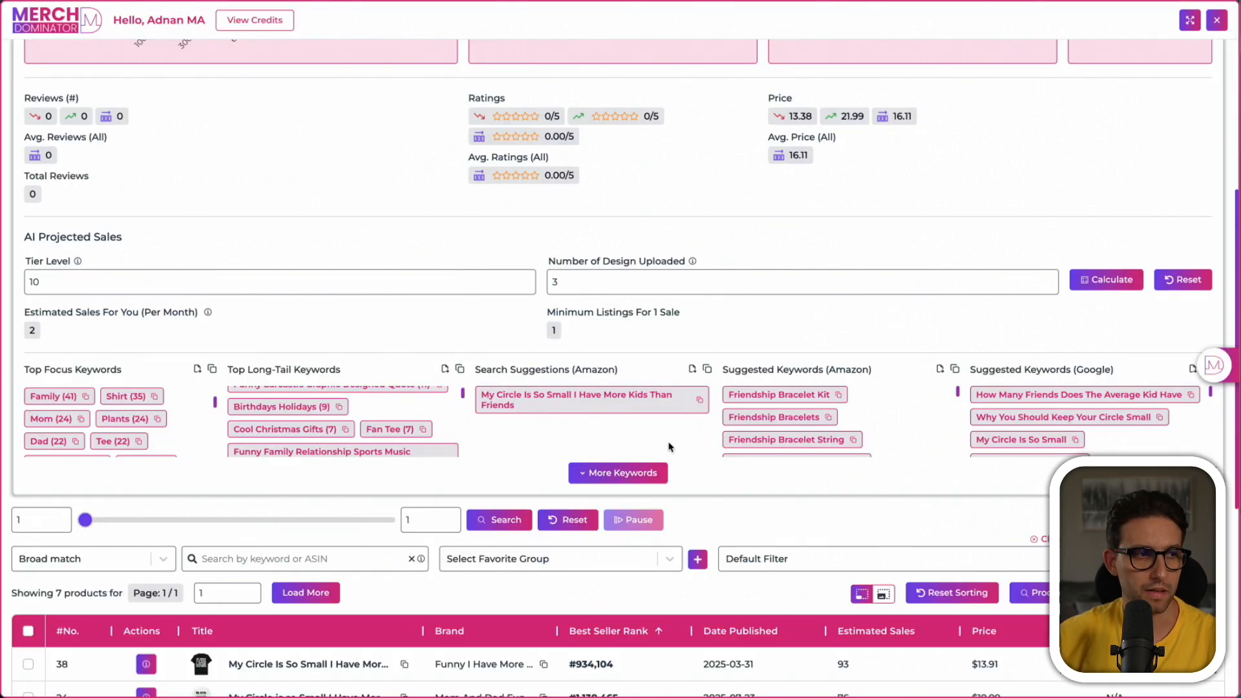
scroll(1034, 226, "up", 5)
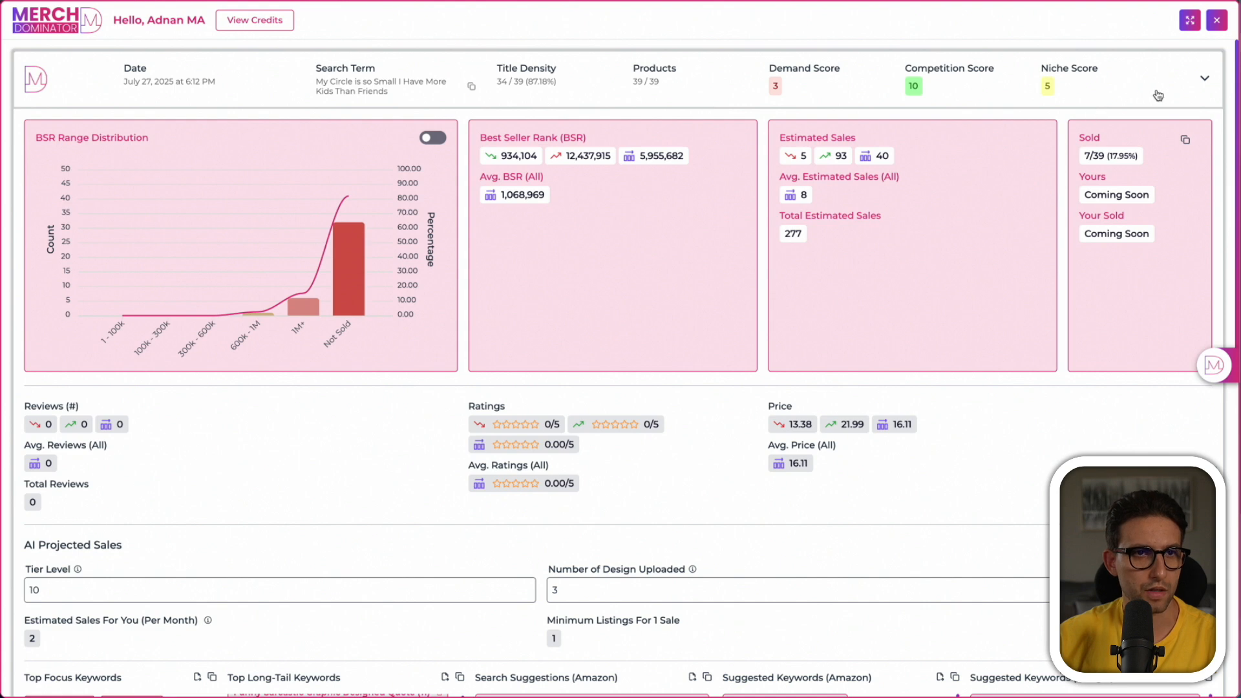
left_click(1202, 84)
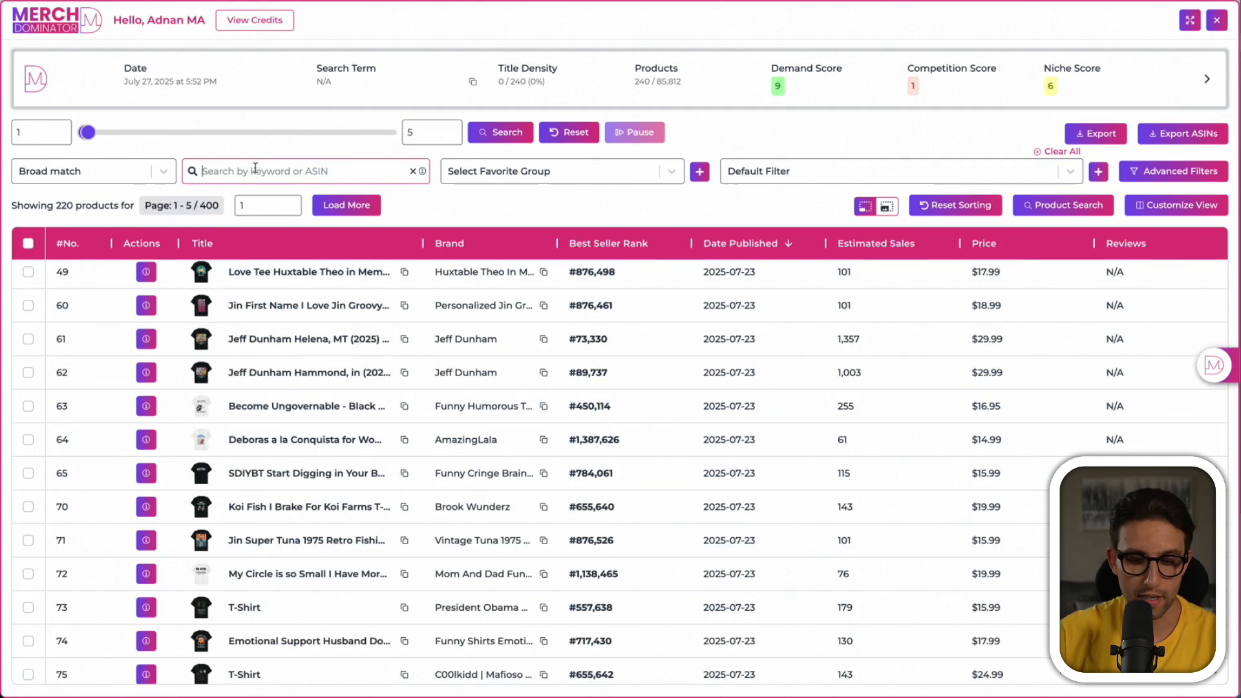
Search the product list for "circle" and for "retro", clearing the keyword after each search.
type("c")
type("ircle")
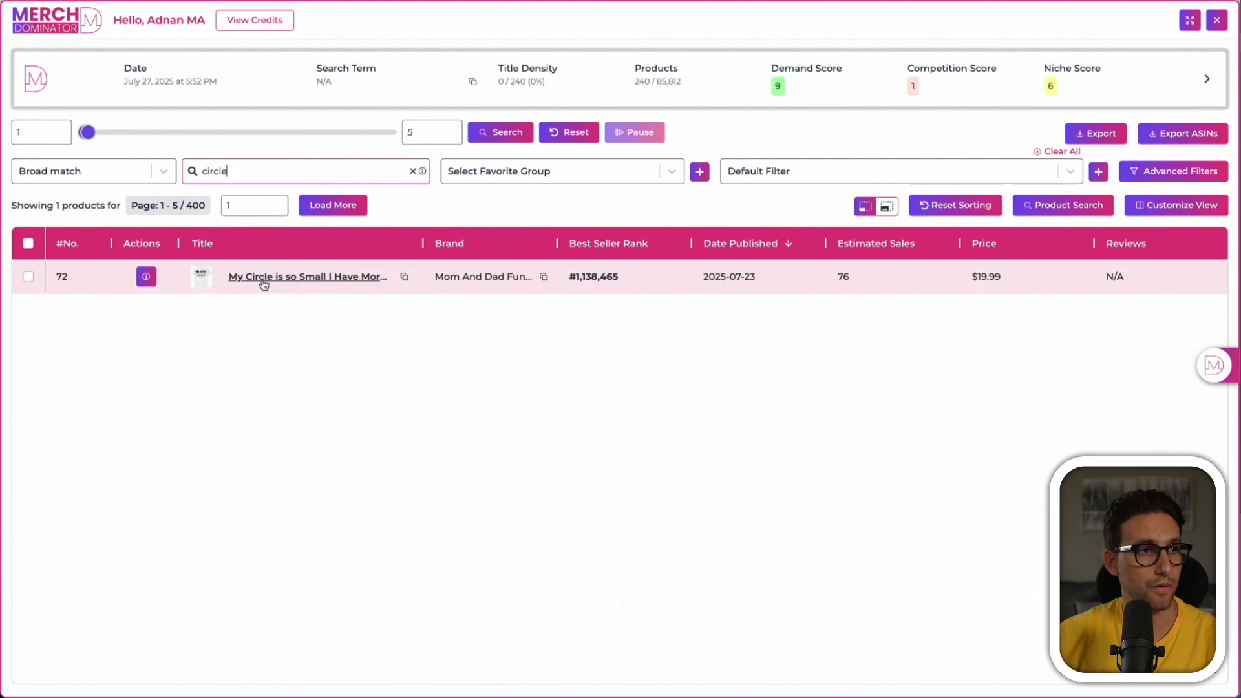
left_click(412, 171)
left_click(244, 173)
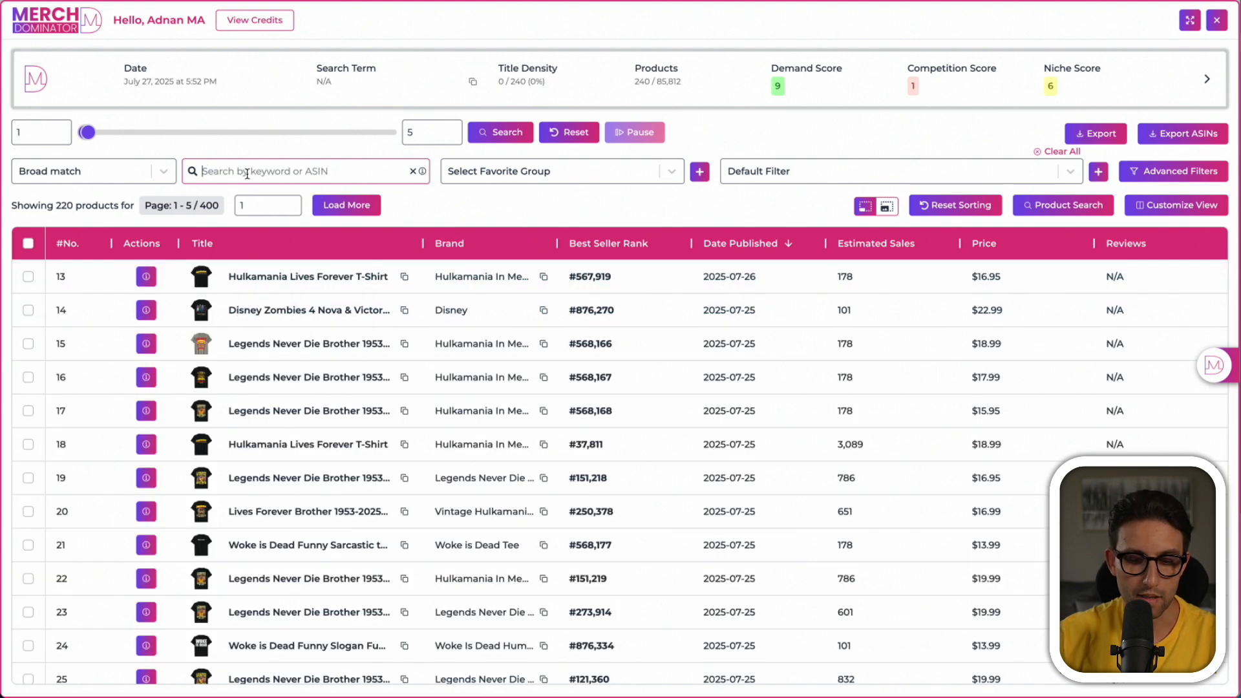
type("r")
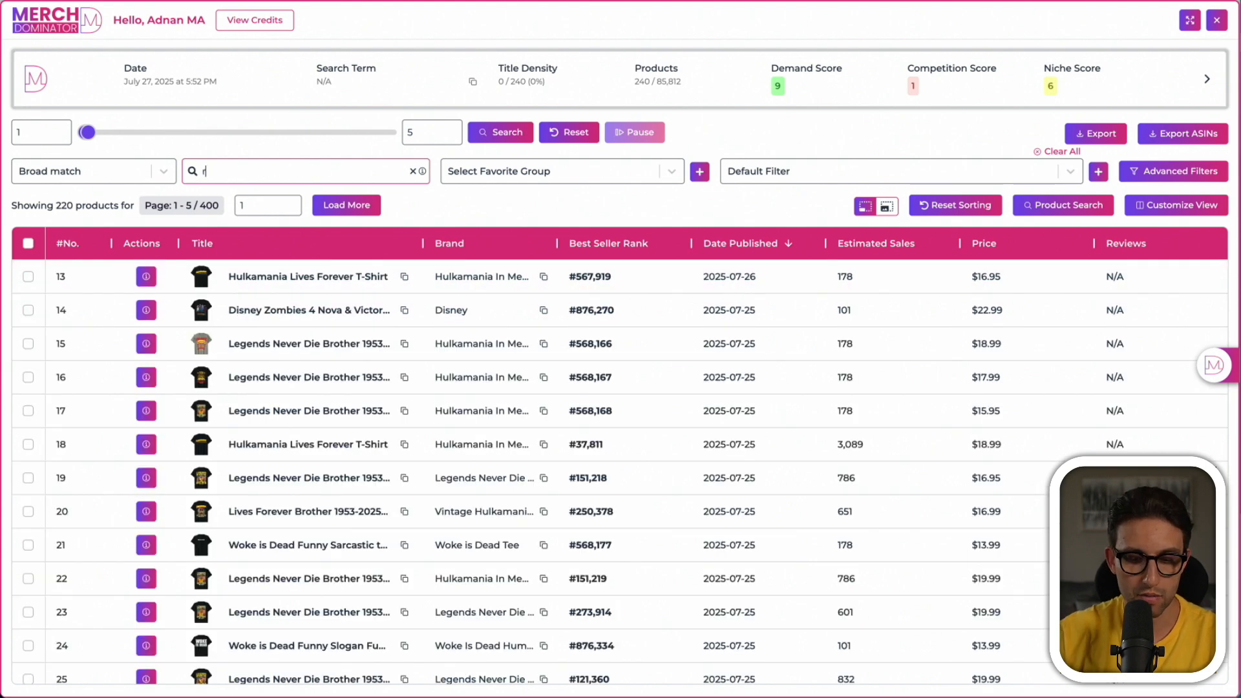
type("etro")
left_click(412, 171)
Try Phrase match for the keyword search, and look at the favorite groups and the form for saving one.
left_click(51, 171)
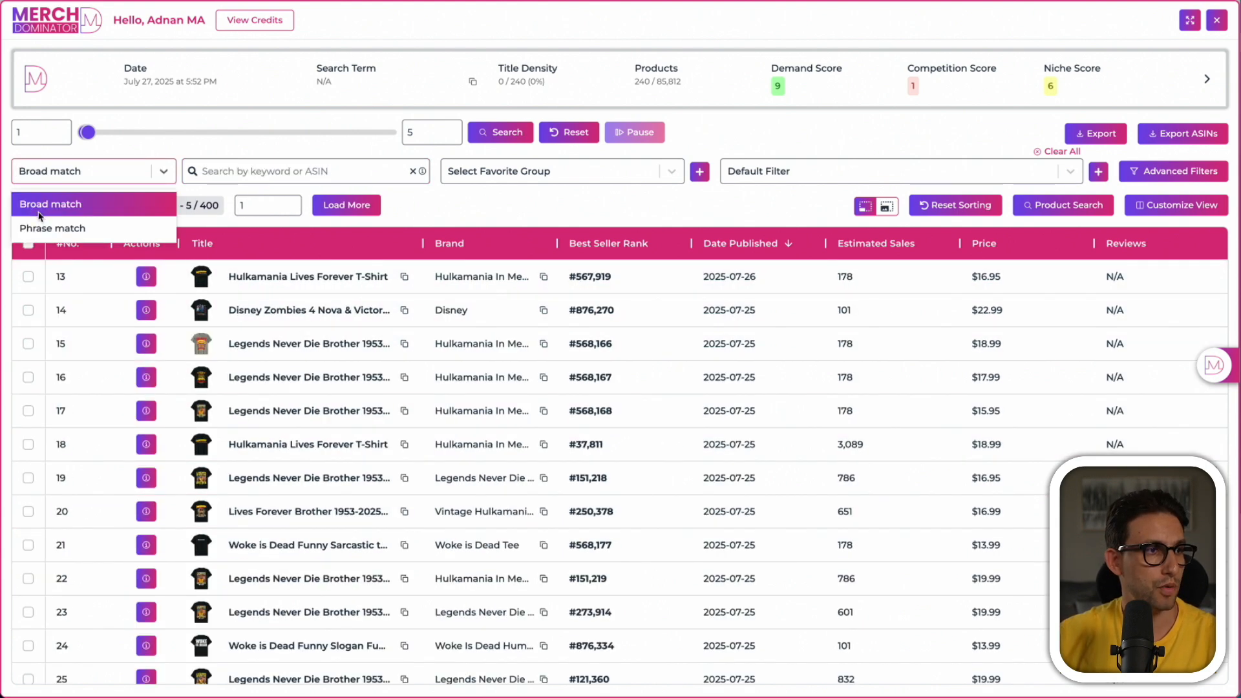
left_click(57, 230)
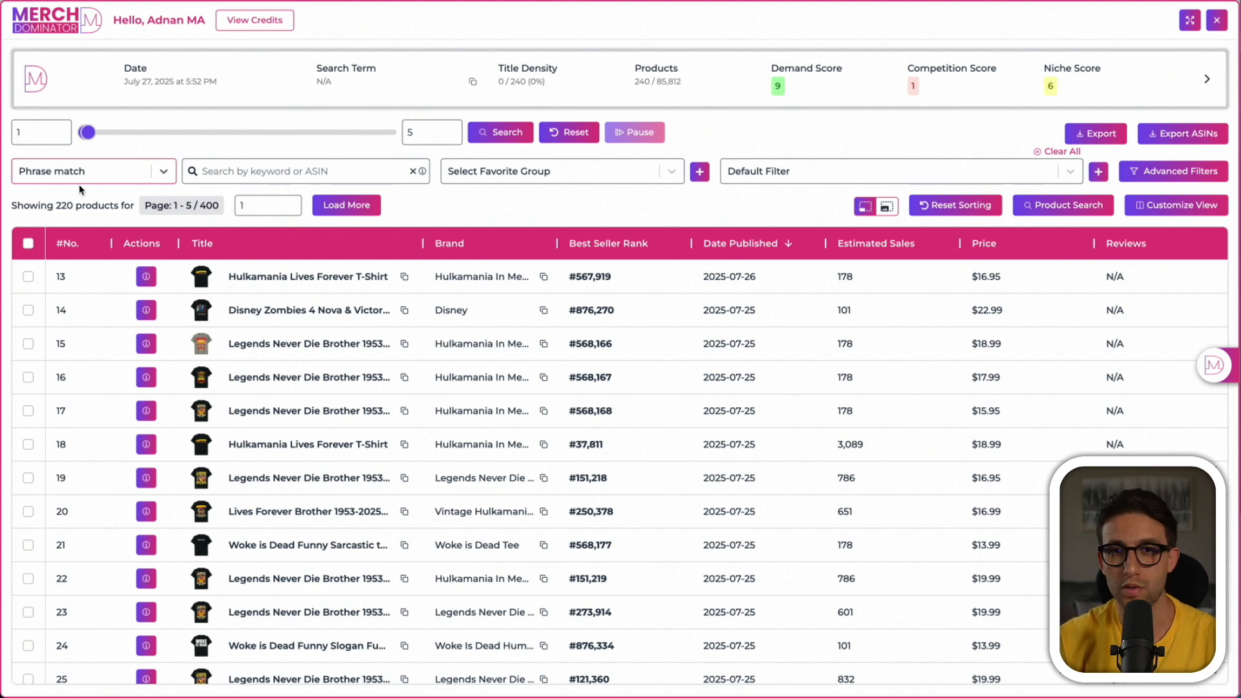
left_click(510, 171)
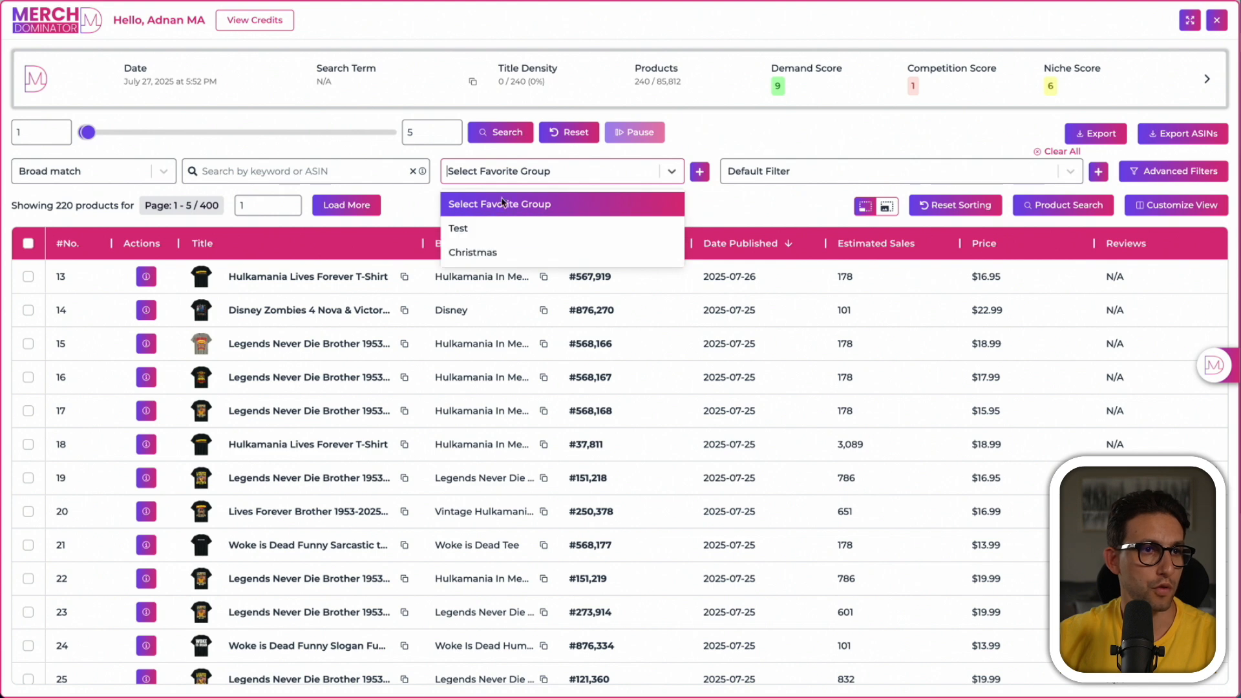
left_click(699, 172)
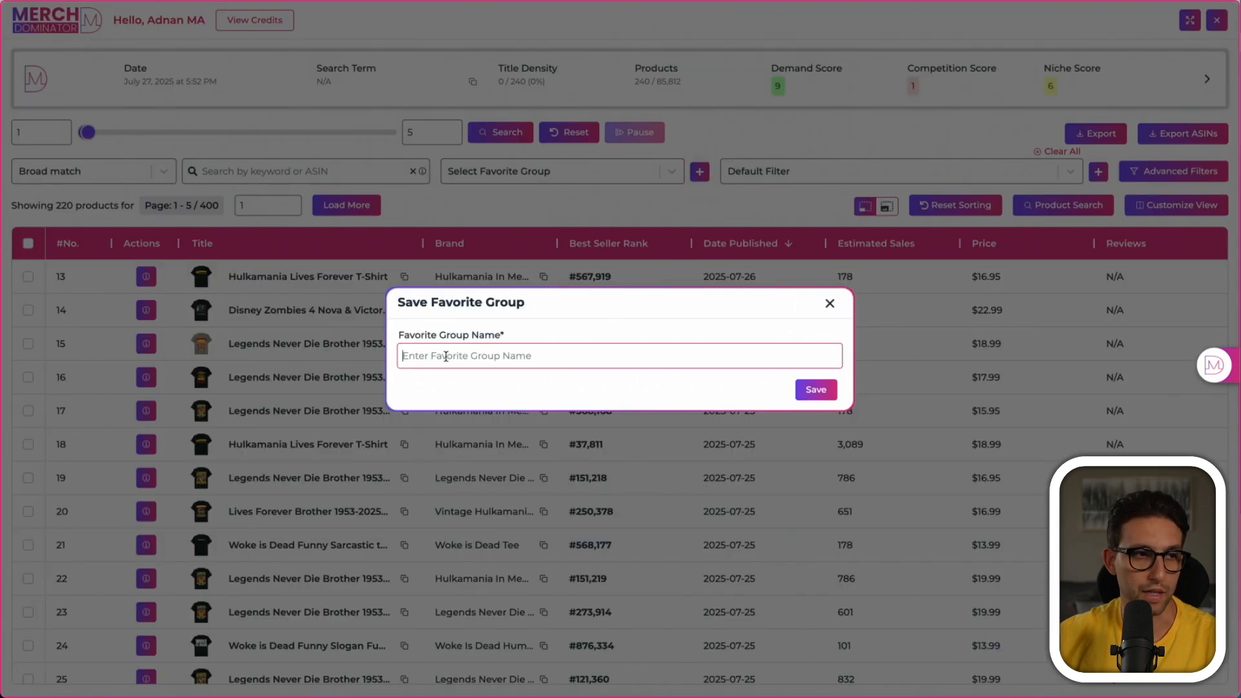
left_click(831, 304)
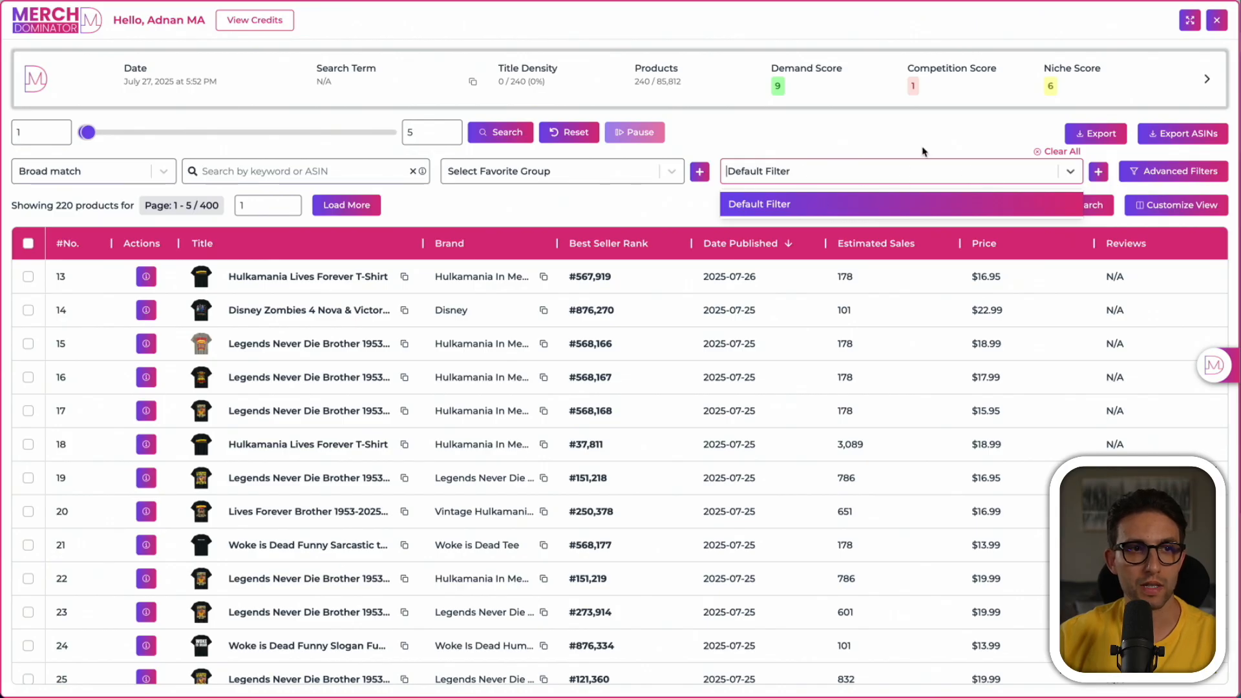
Look through the saved filters and the form for adding a new filter, closing it without saving.
left_click(1080, 174)
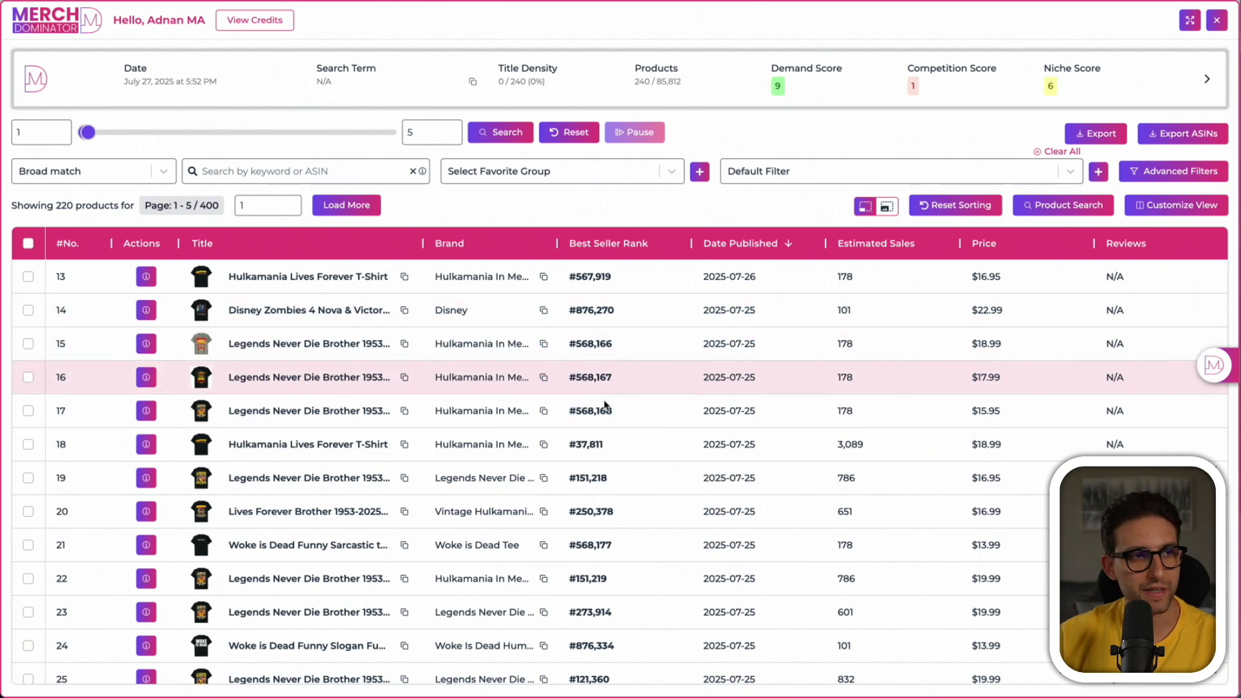
left_click(1070, 171)
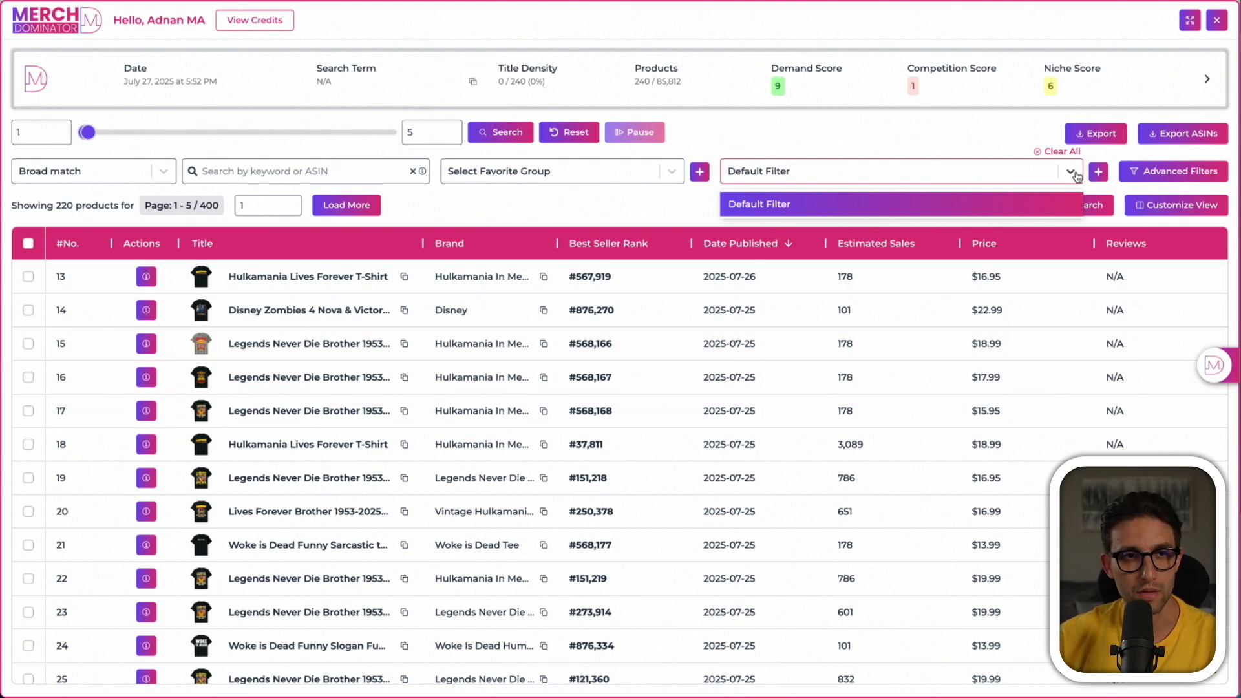
left_click(1097, 172)
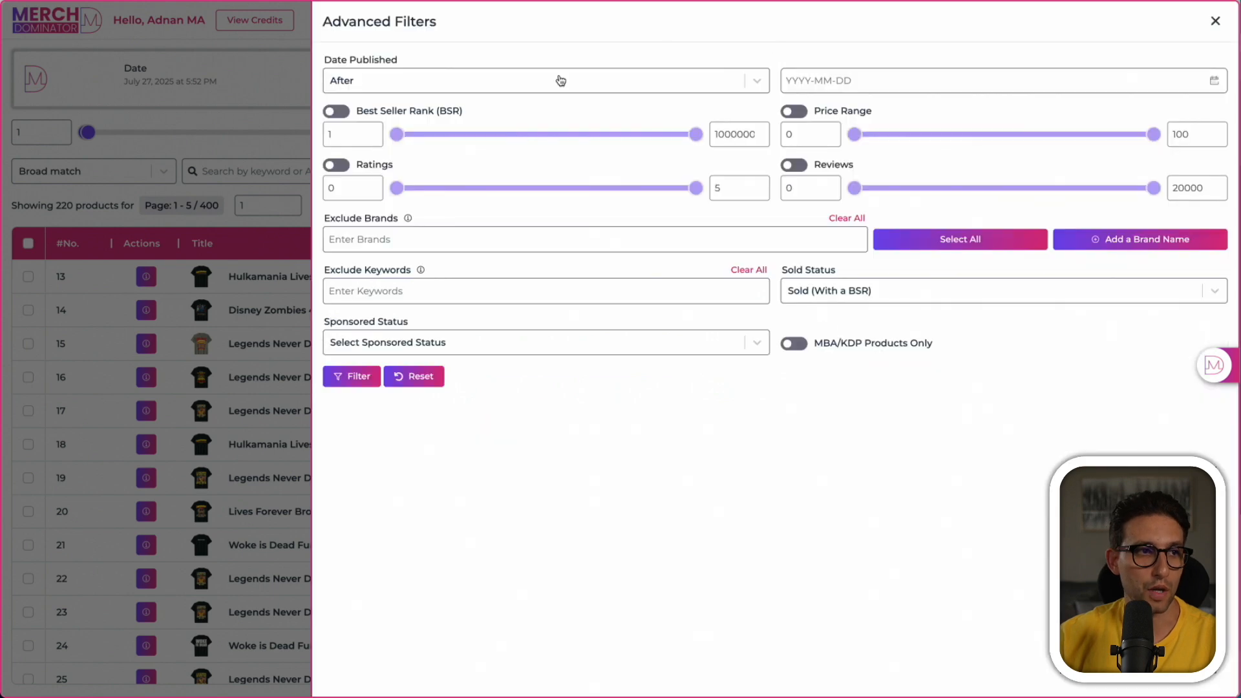
left_click(1215, 22)
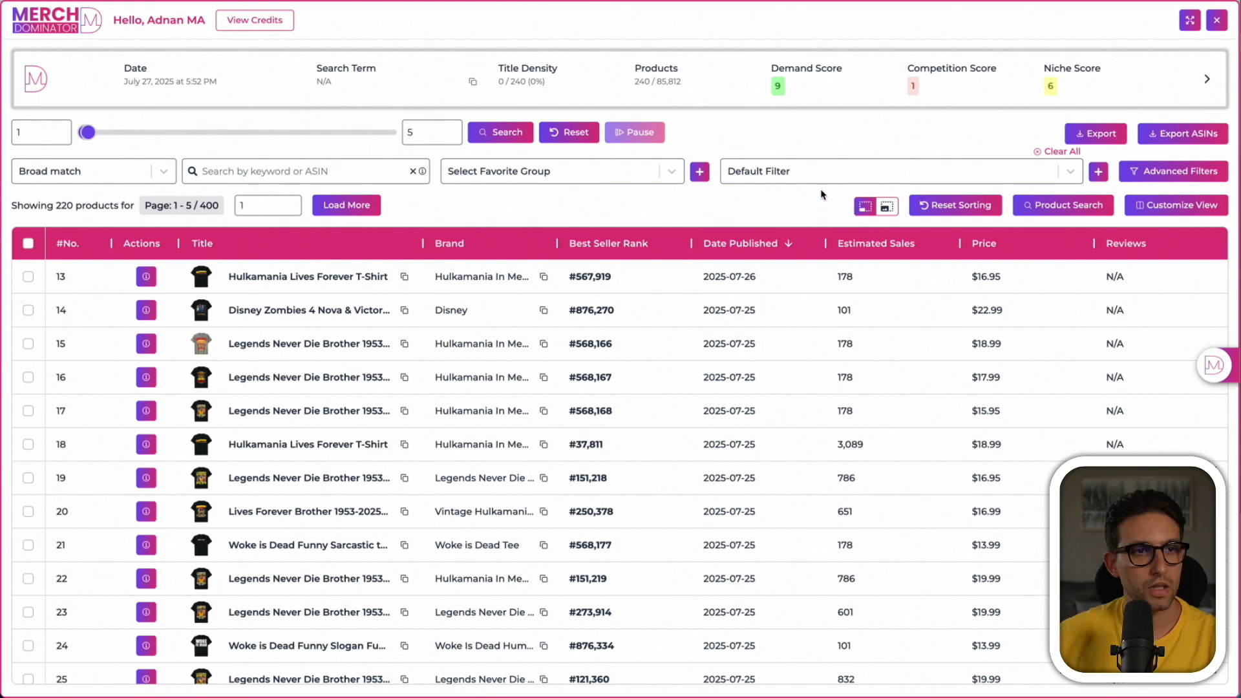
left_click(808, 175)
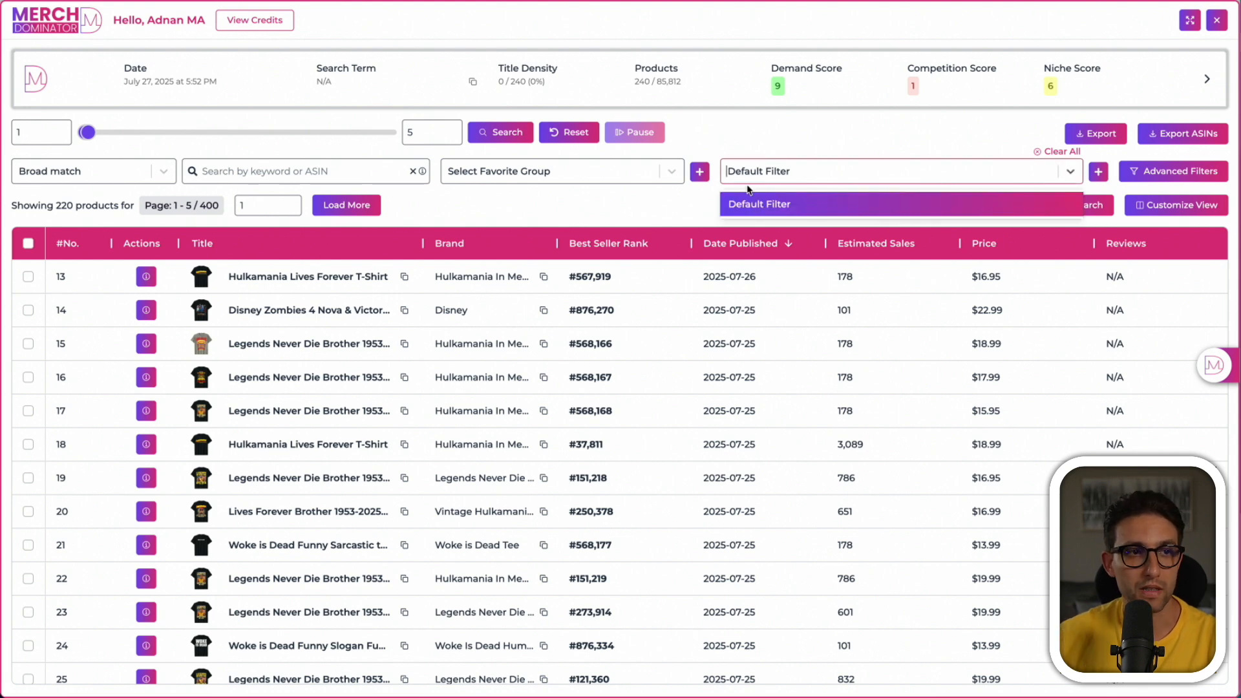
left_click(672, 204)
Open the advanced filters and review the Date Published conditions and calendar, leaving the condition at After.
left_click(1163, 172)
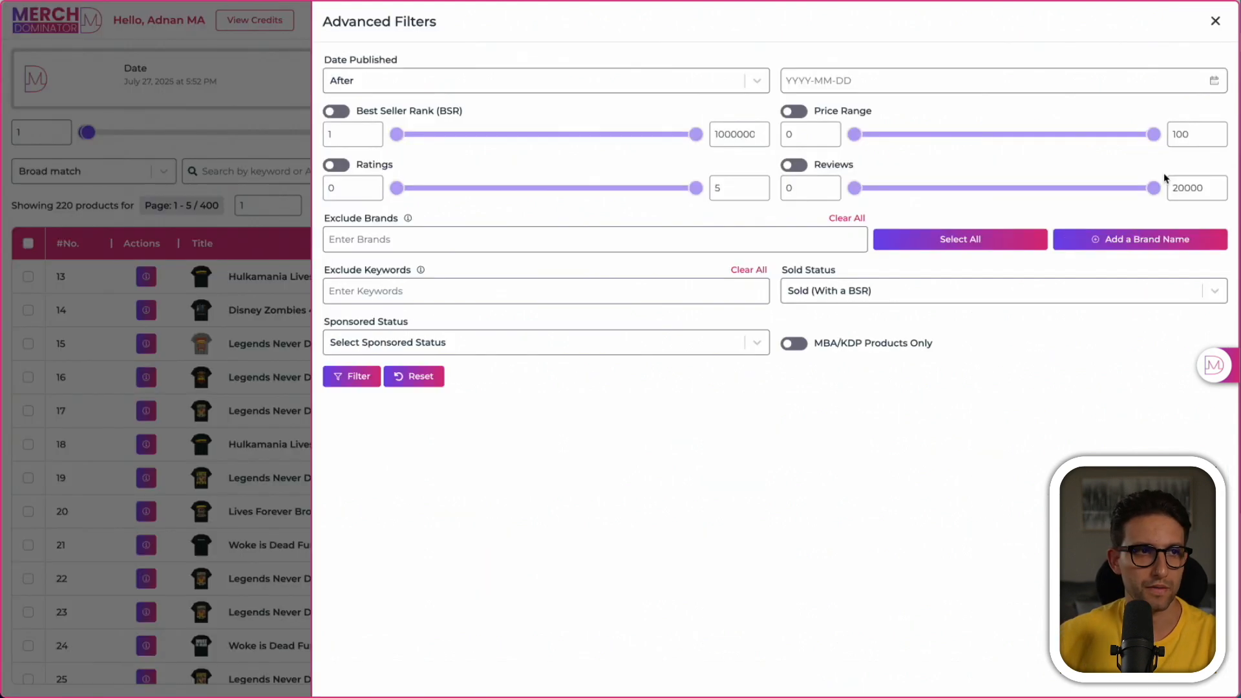
left_click(380, 81)
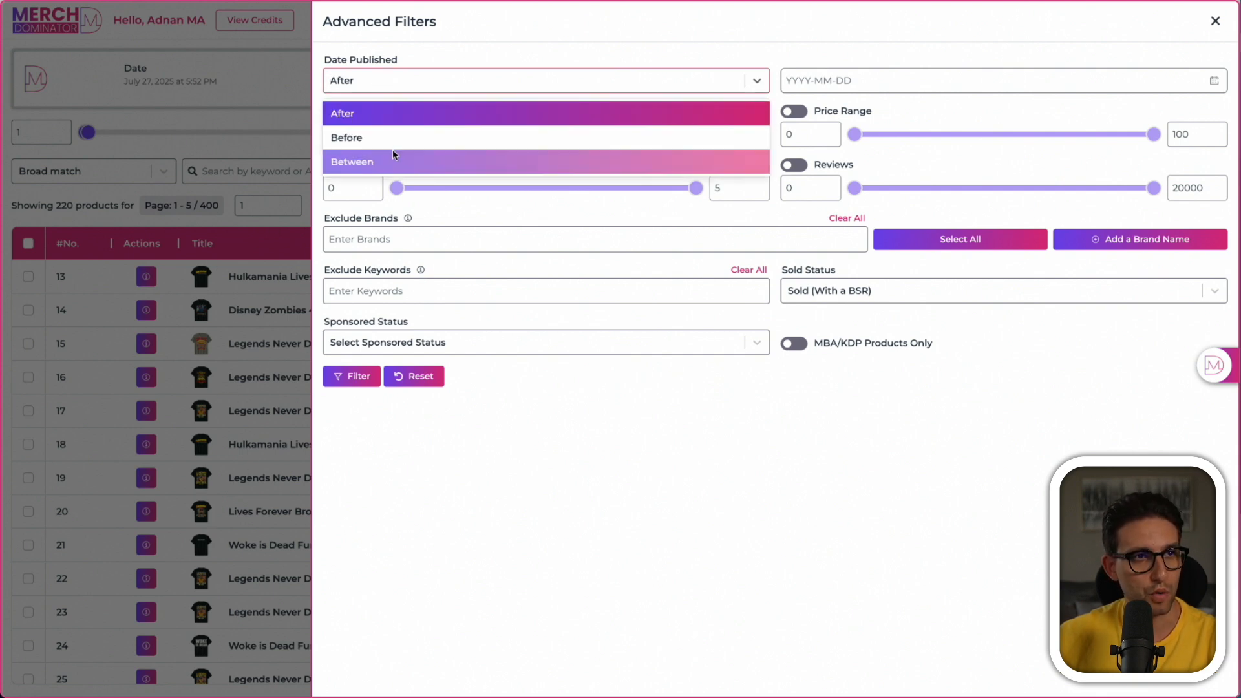
left_click(532, 123)
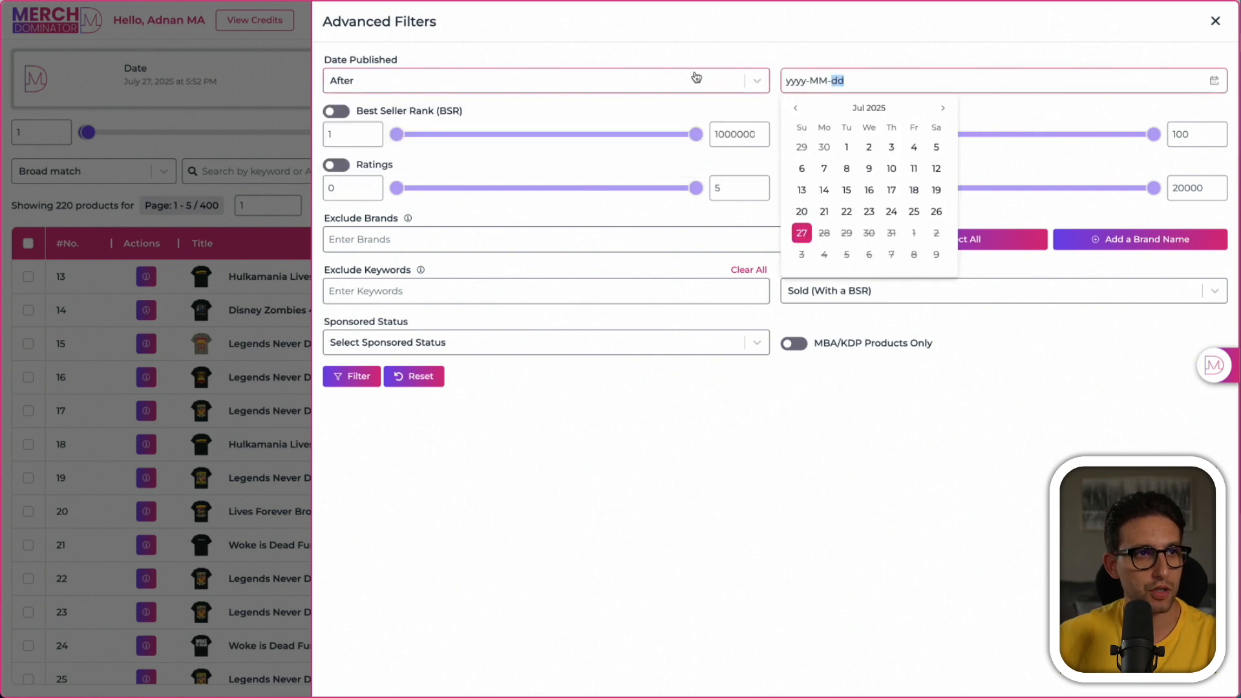
left_click(506, 62)
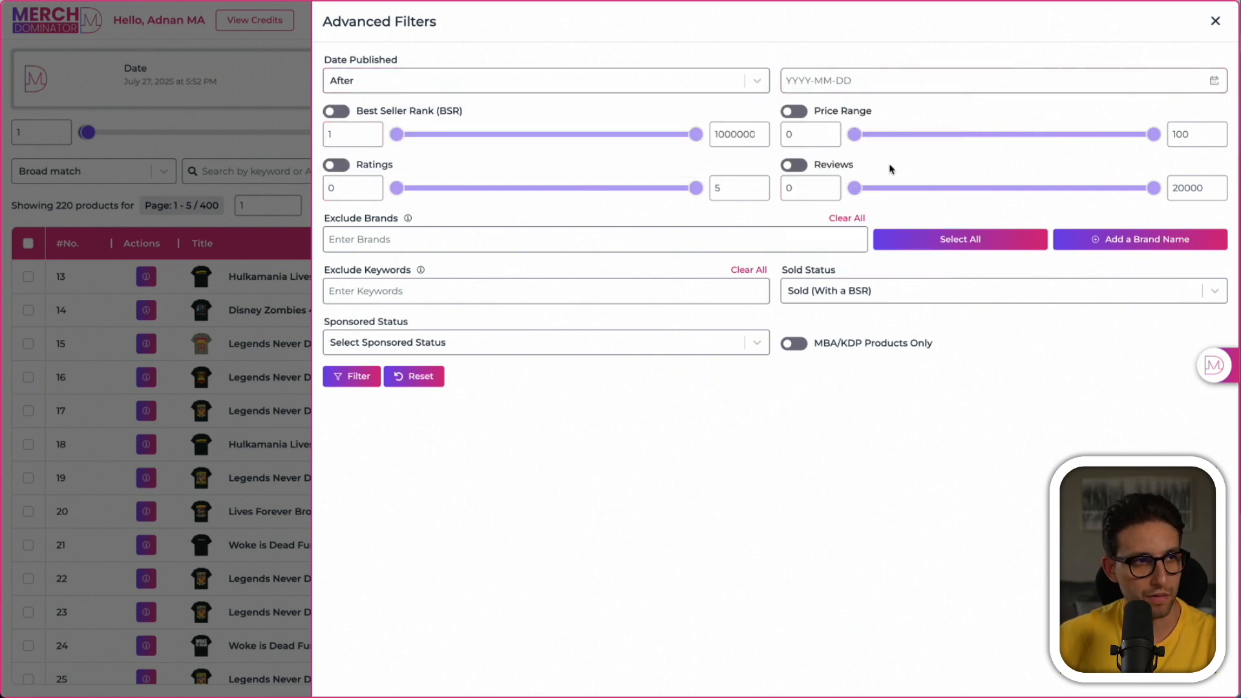
Look through the recommended brands and own brands available for exclusion.
left_click(431, 239)
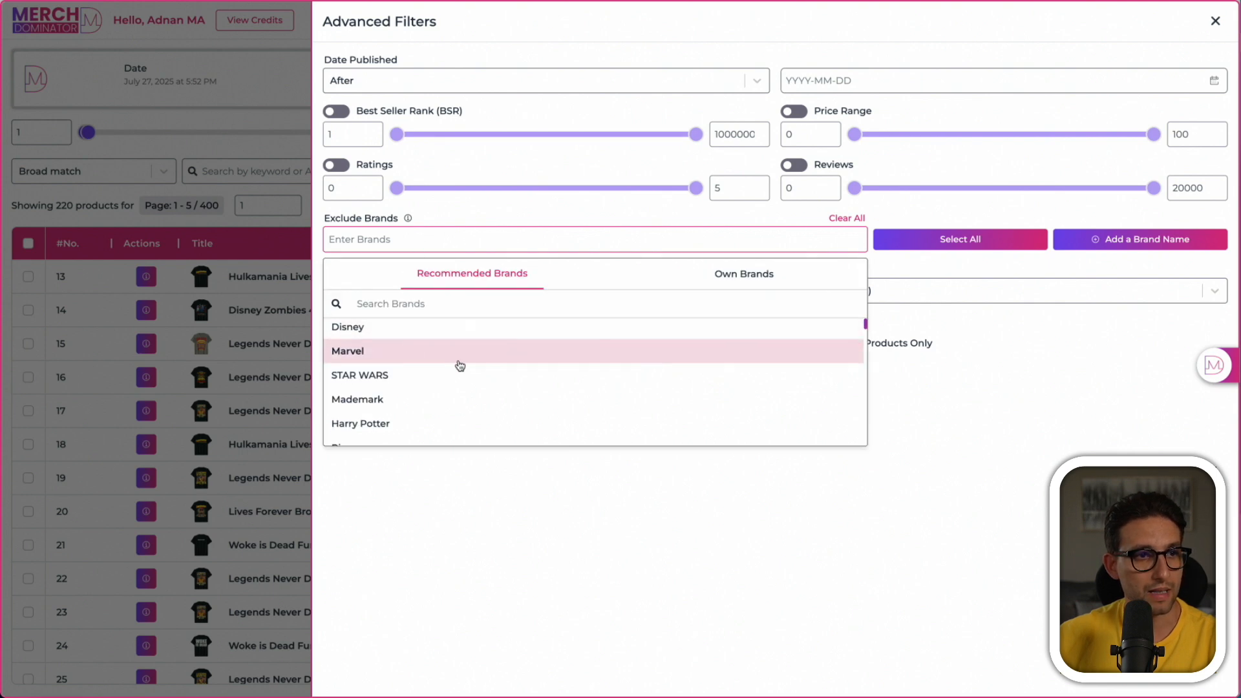
left_click(746, 279)
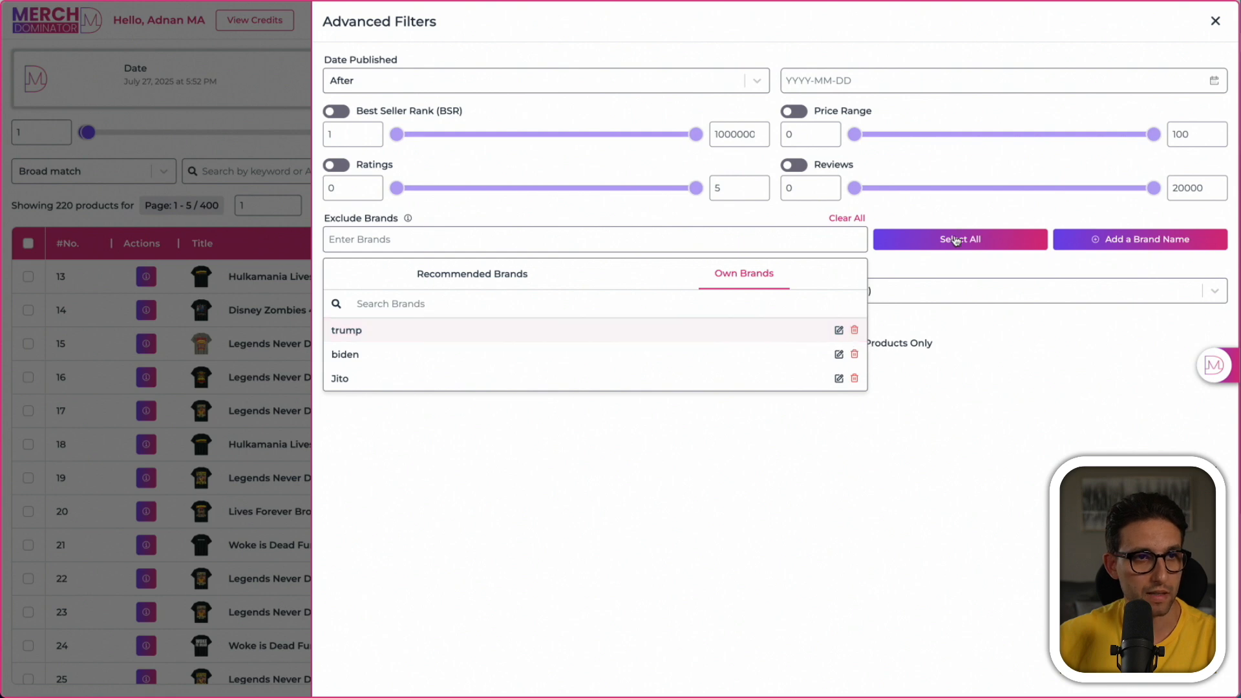
left_click(989, 221)
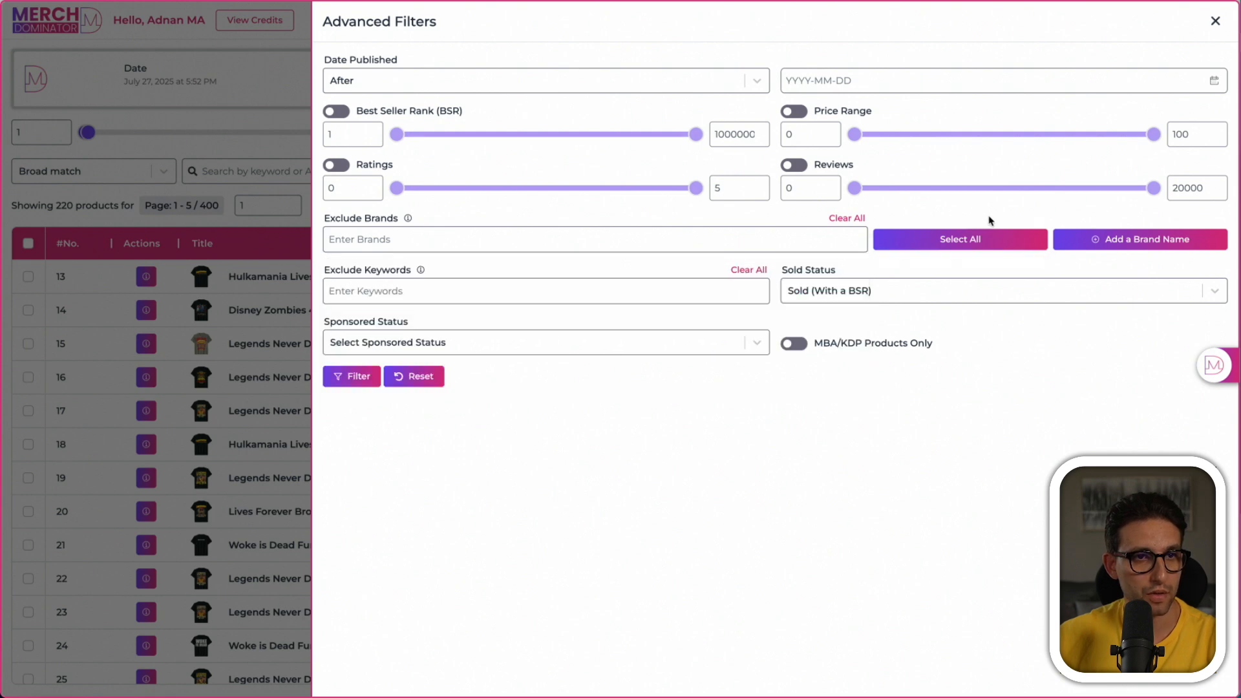
Select all listed brands for exclusion, and clear the excluded brands again.
left_click(947, 246)
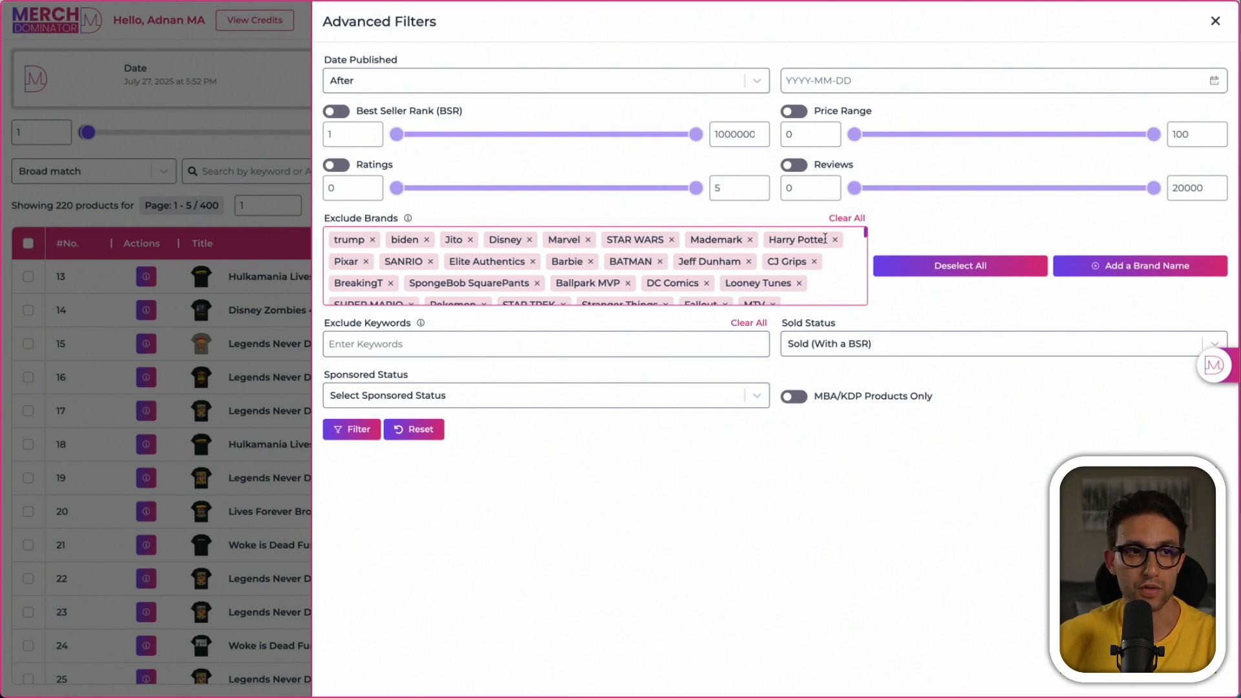
left_click(843, 228)
left_click(845, 219)
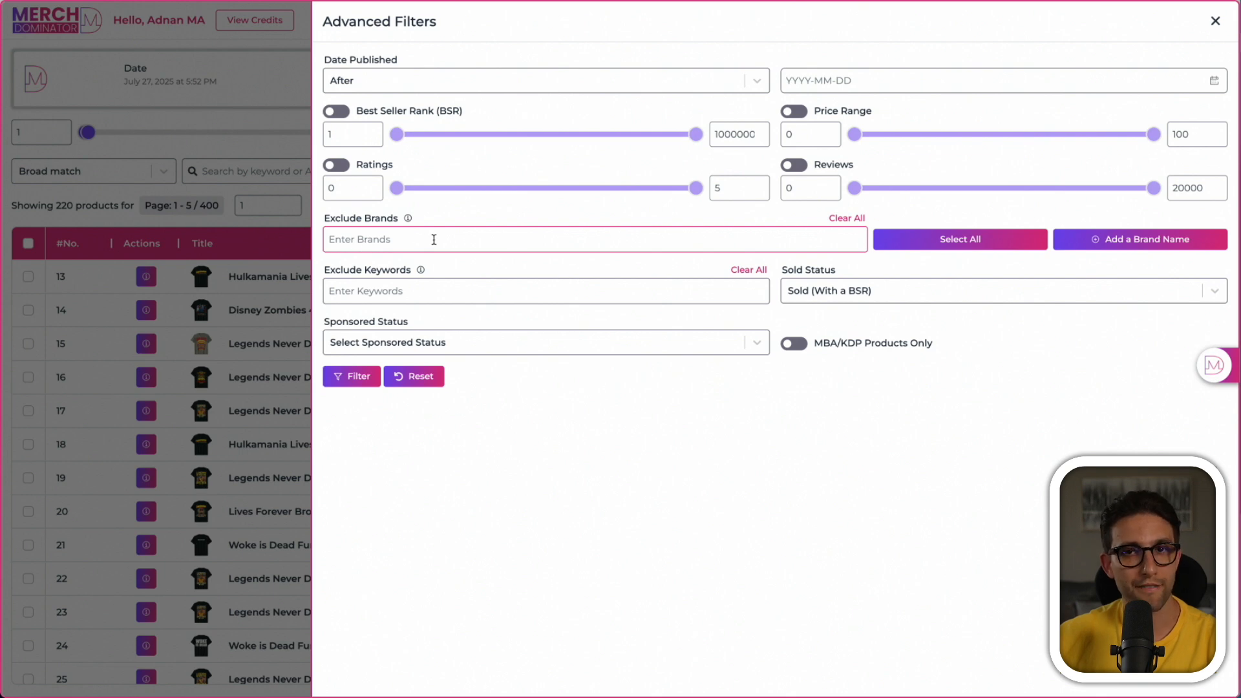
Add Disney from the recommended brands to the excluded brands.
left_click(360, 290)
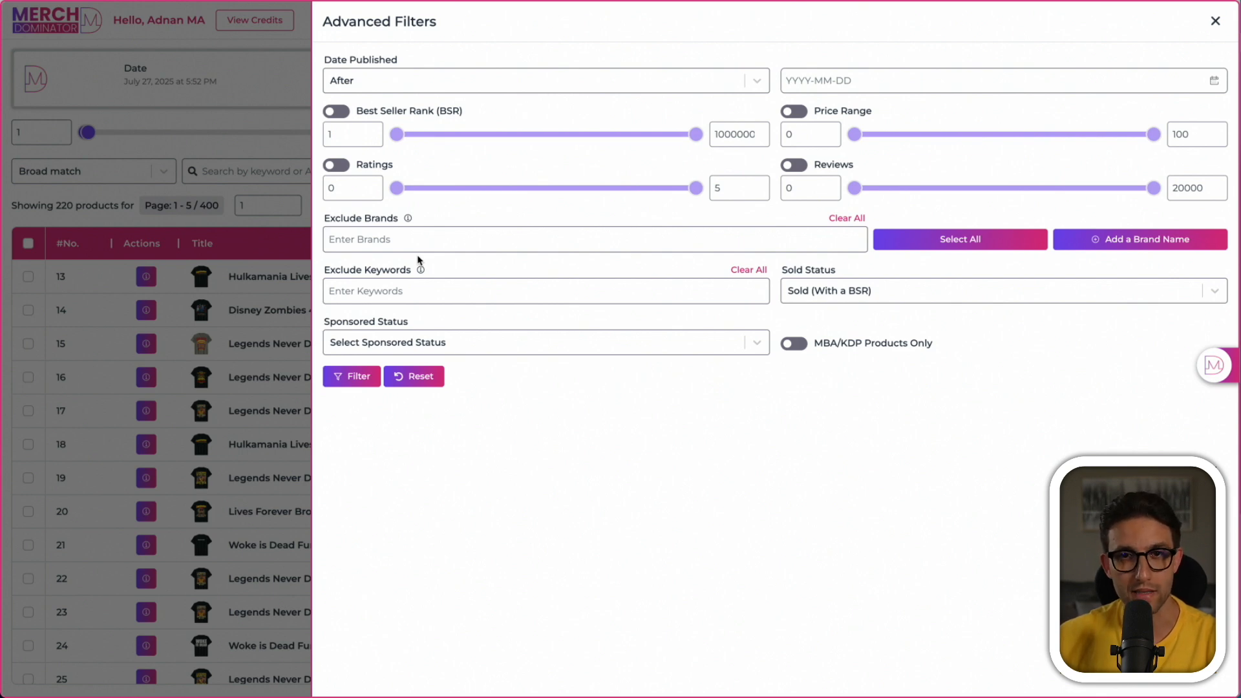
left_click(418, 249)
left_click(349, 331)
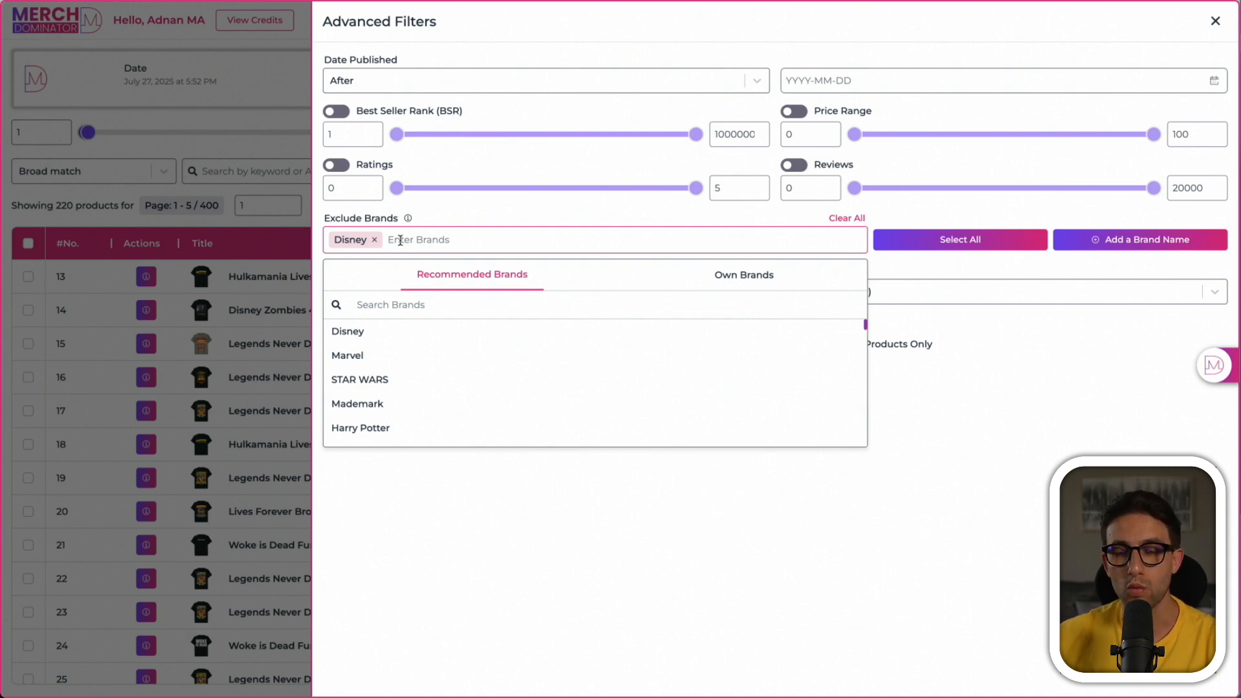
Look at the Exclude Keywords entry and the available Sold Status options in the advanced filters.
left_click(364, 291)
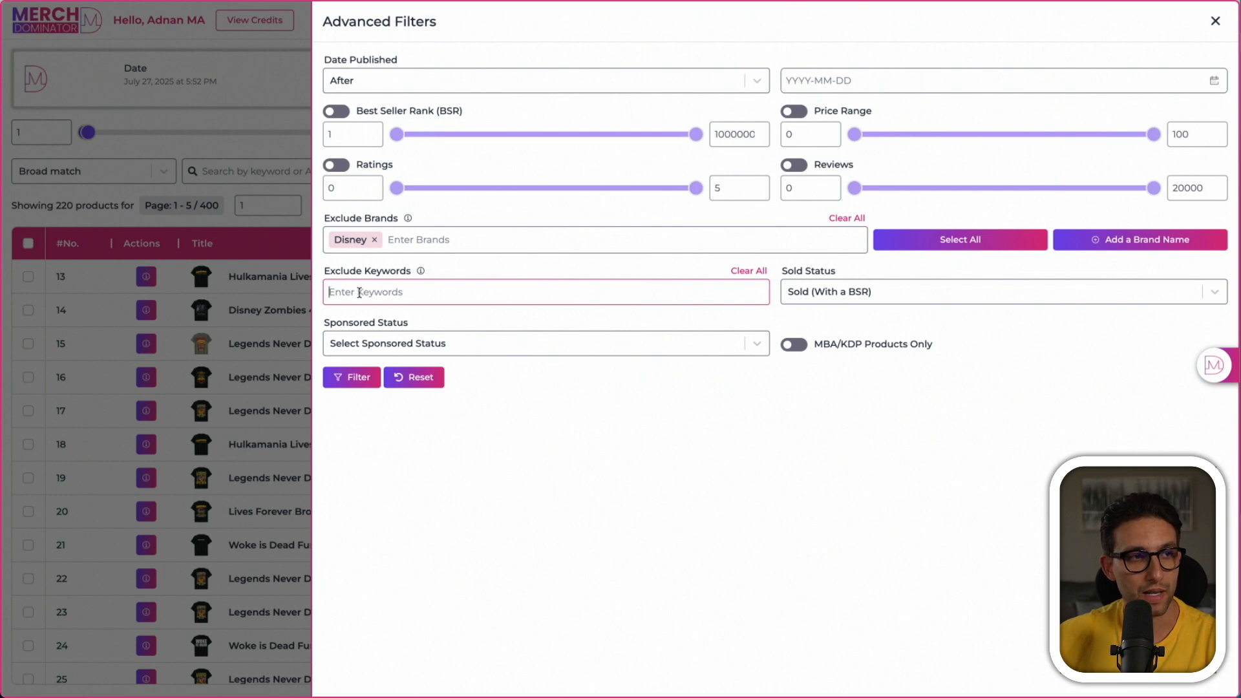
left_click(815, 289)
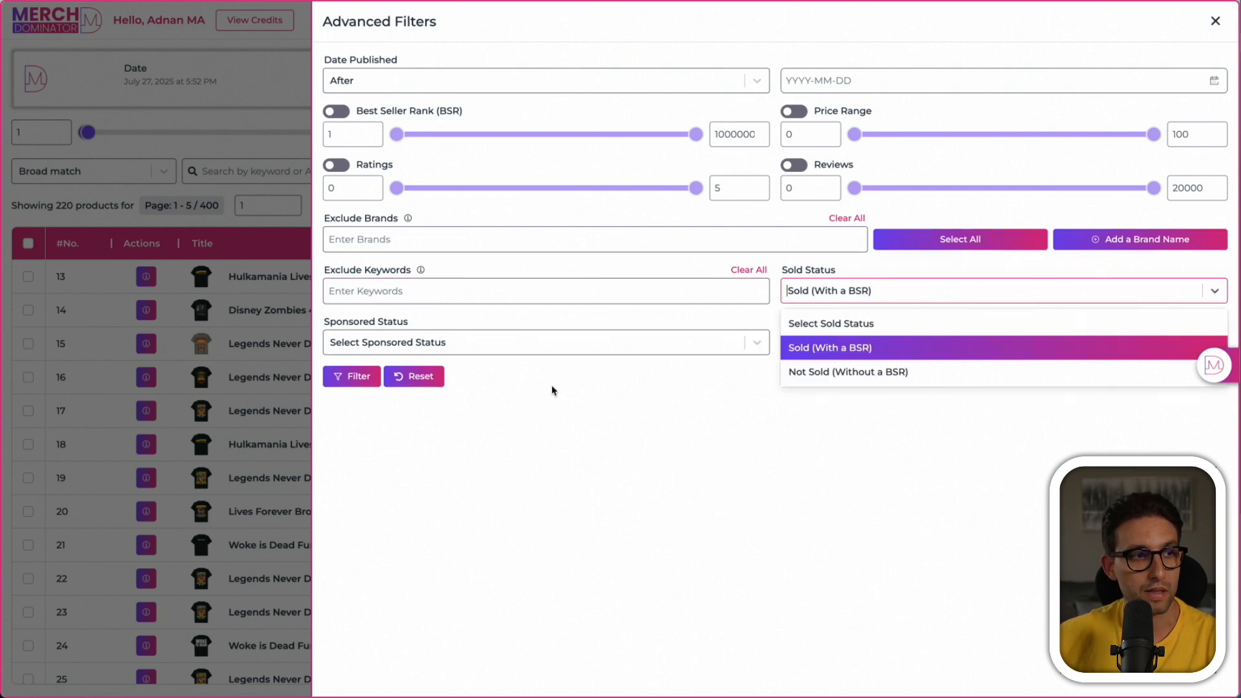
Set the Sold Status filter to Not Sold (Without a BSR), and return it to no selected status.
left_click(830, 382)
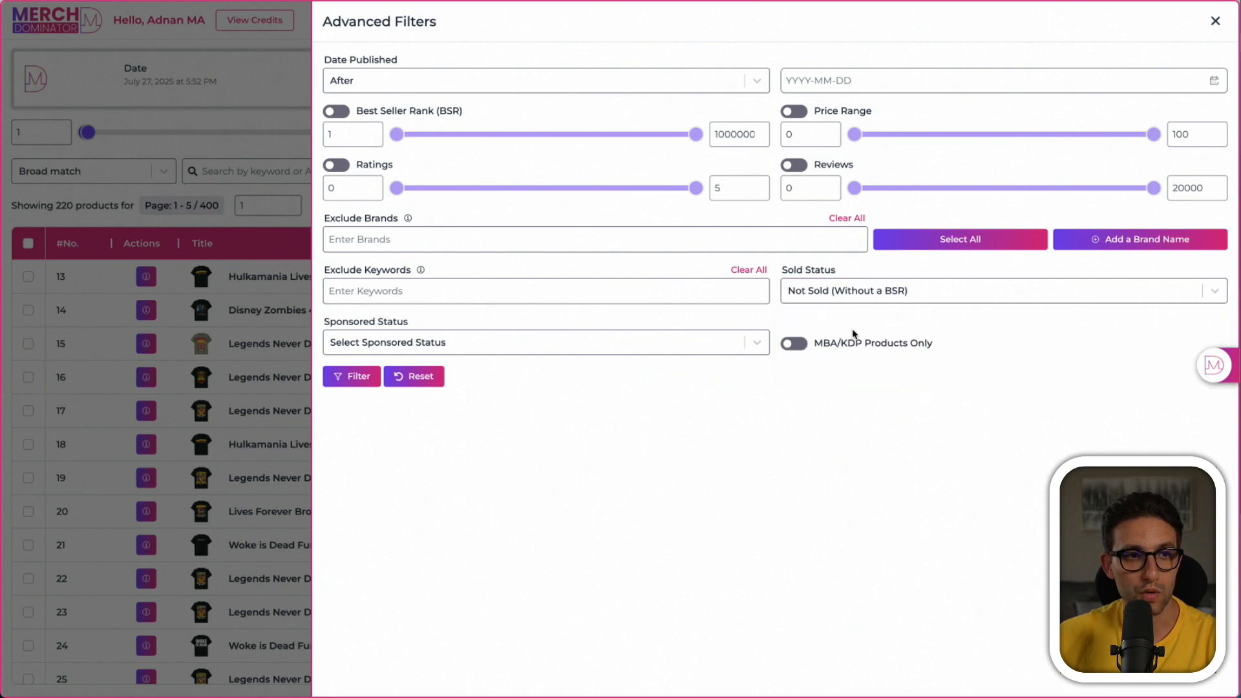
left_click(885, 298)
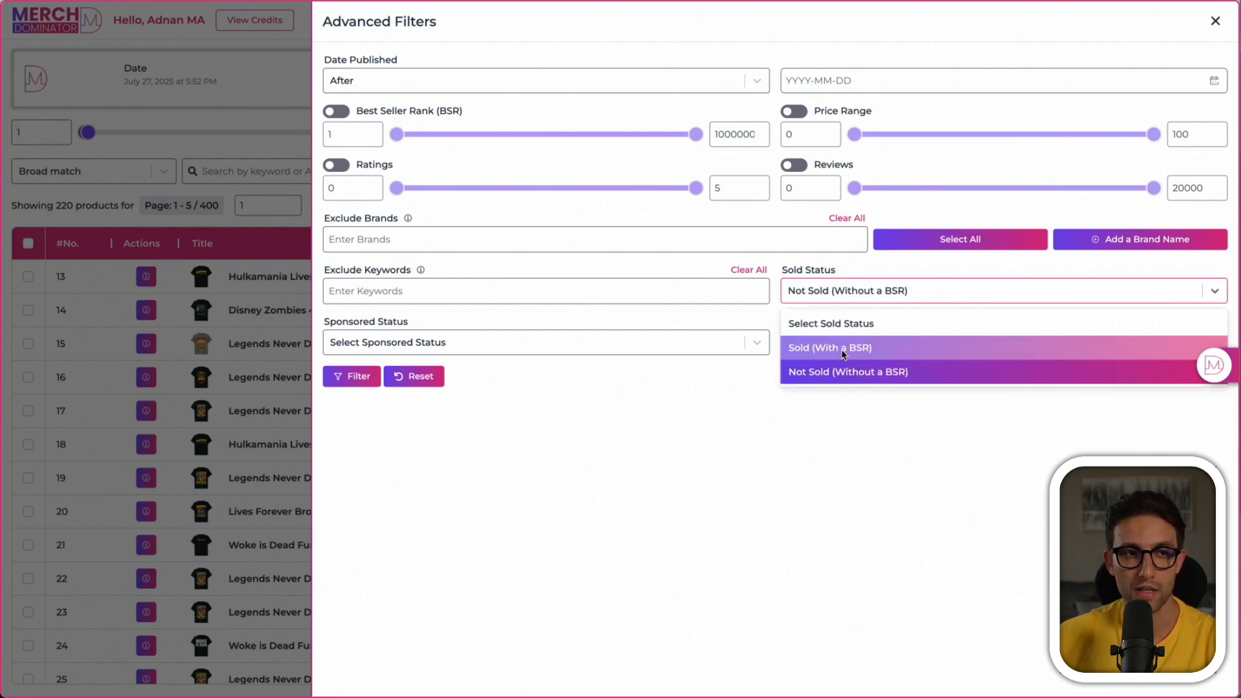
left_click(828, 324)
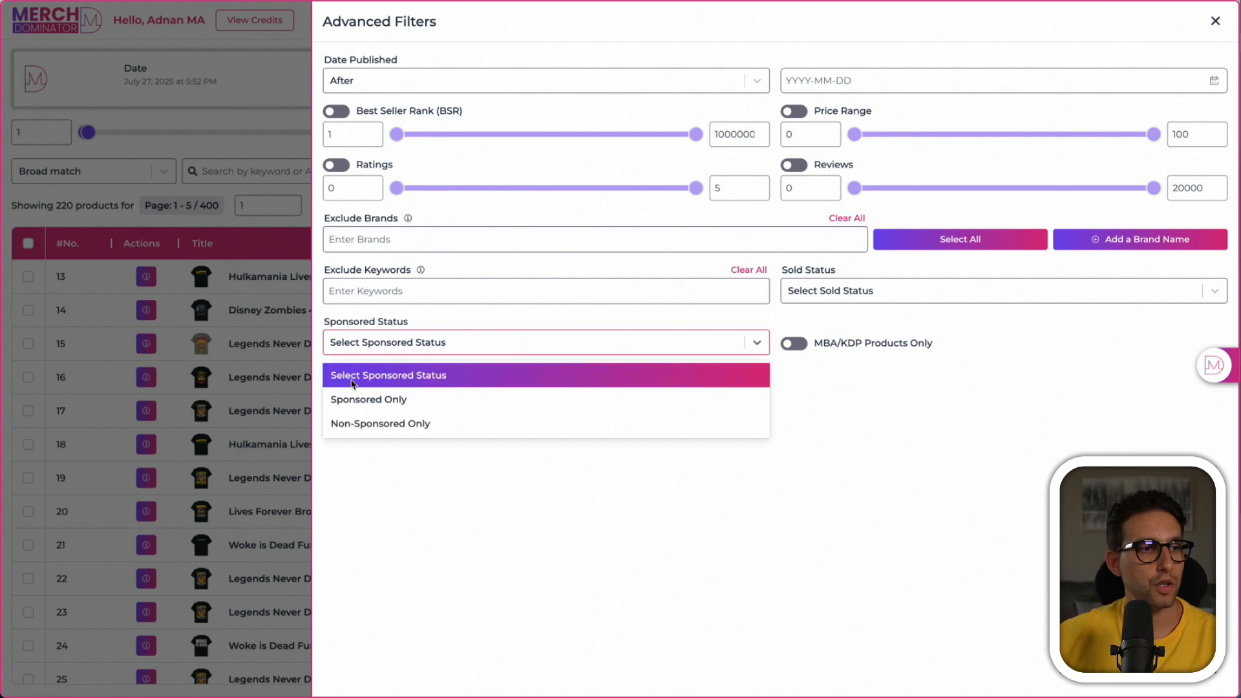
Look at the Sponsored Status options and the MBA/KDP Products Only filter in the advanced filters.
left_click(391, 346)
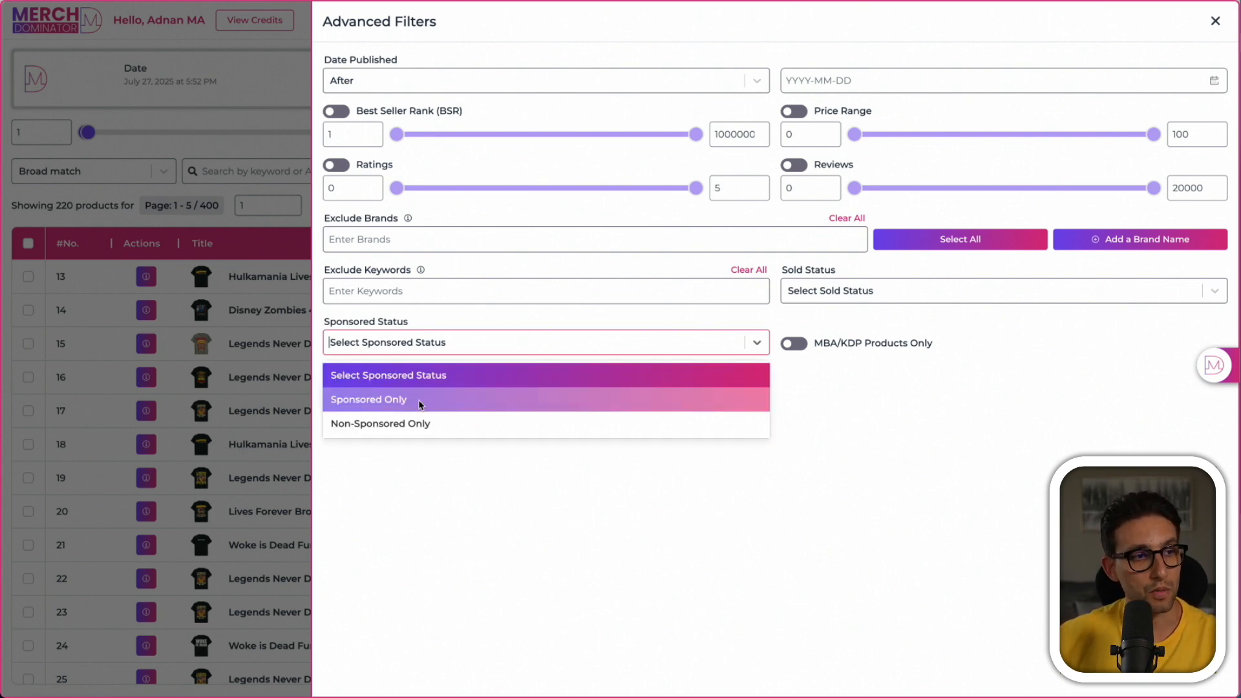
left_click(826, 350)
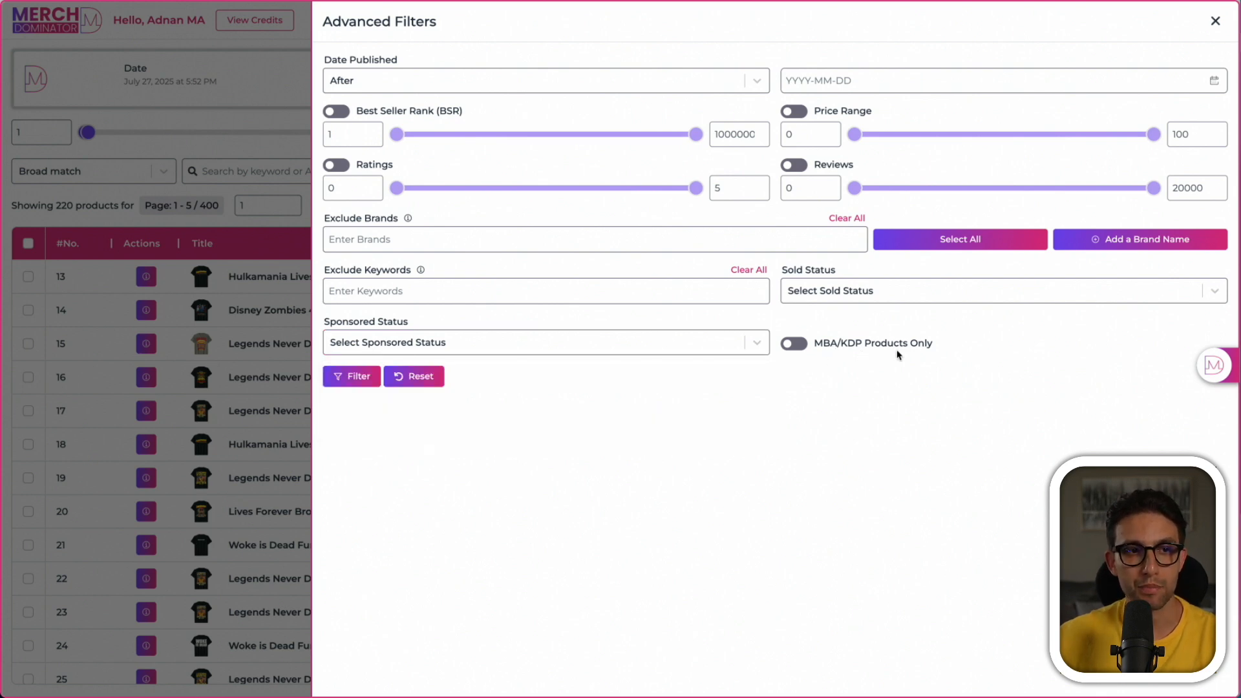
left_click(798, 349)
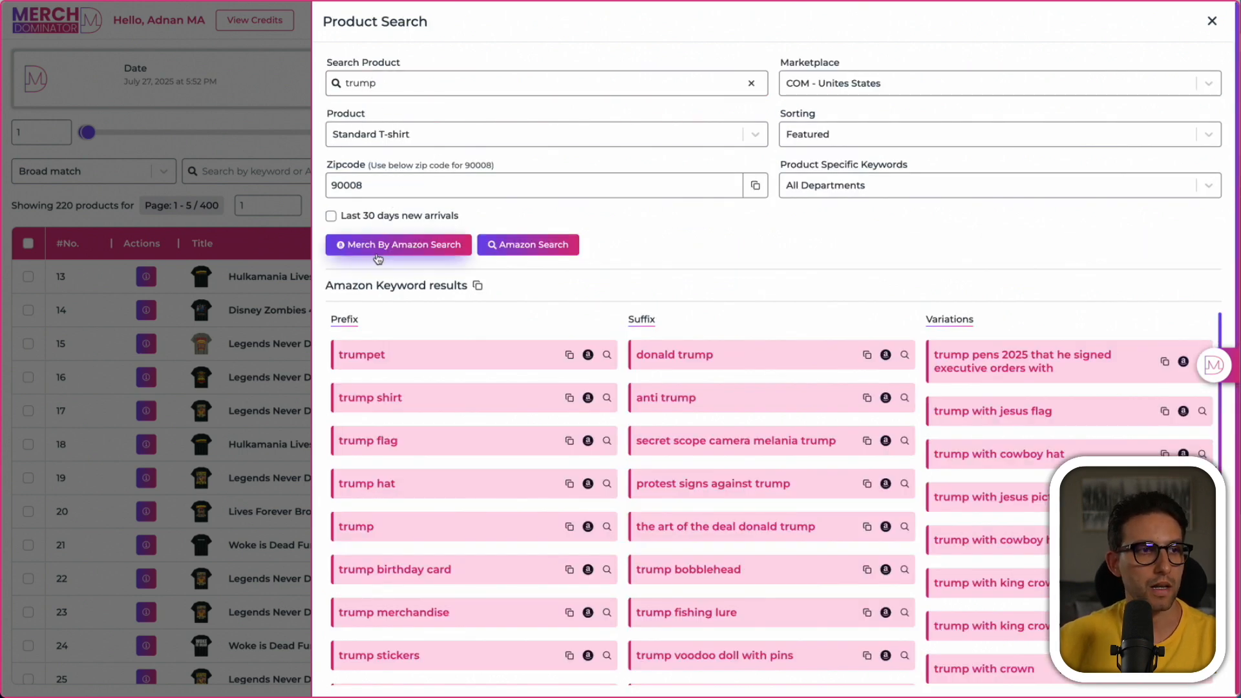
Run a general Amazon search for trump and preview products in the analyzed results.
left_click(539, 246)
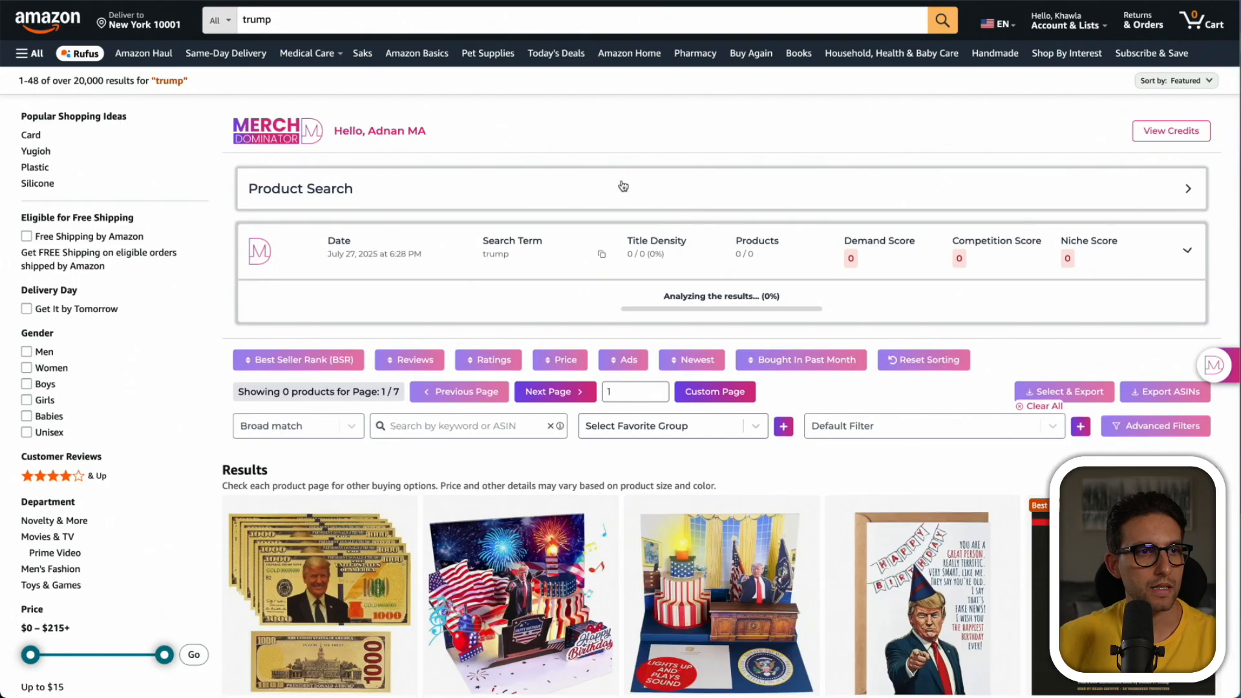
scroll(623, 206, "down", 5)
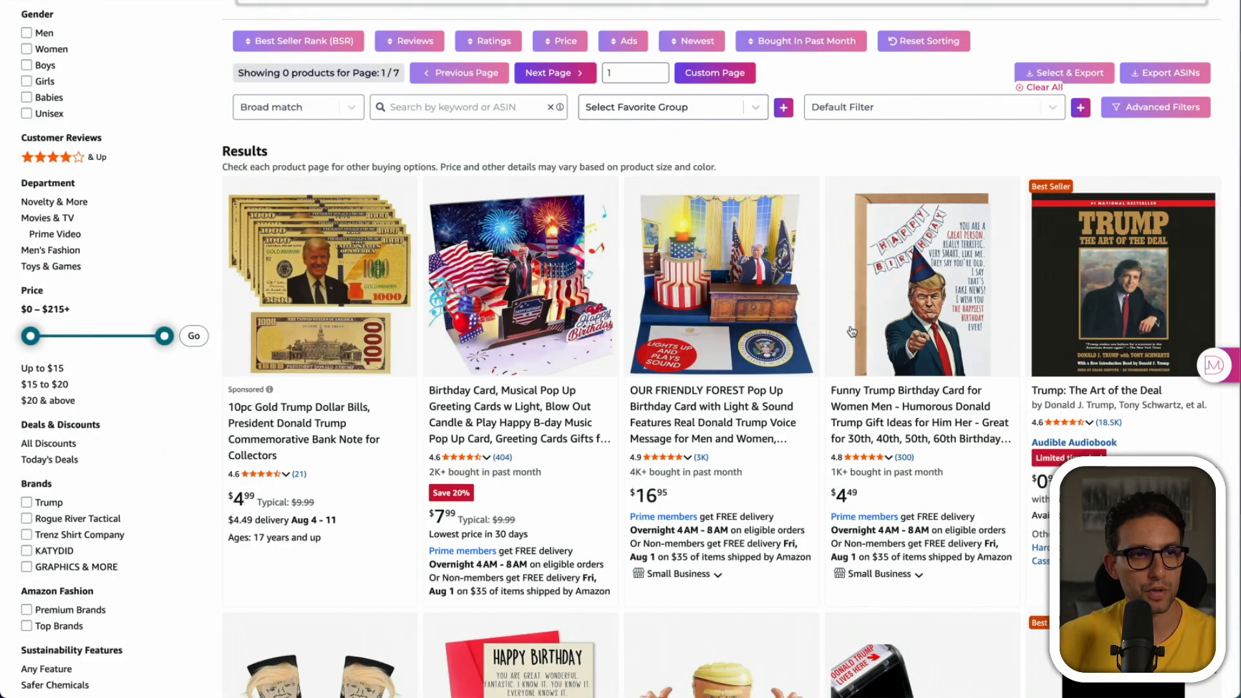
scroll(757, 362, "down", 5)
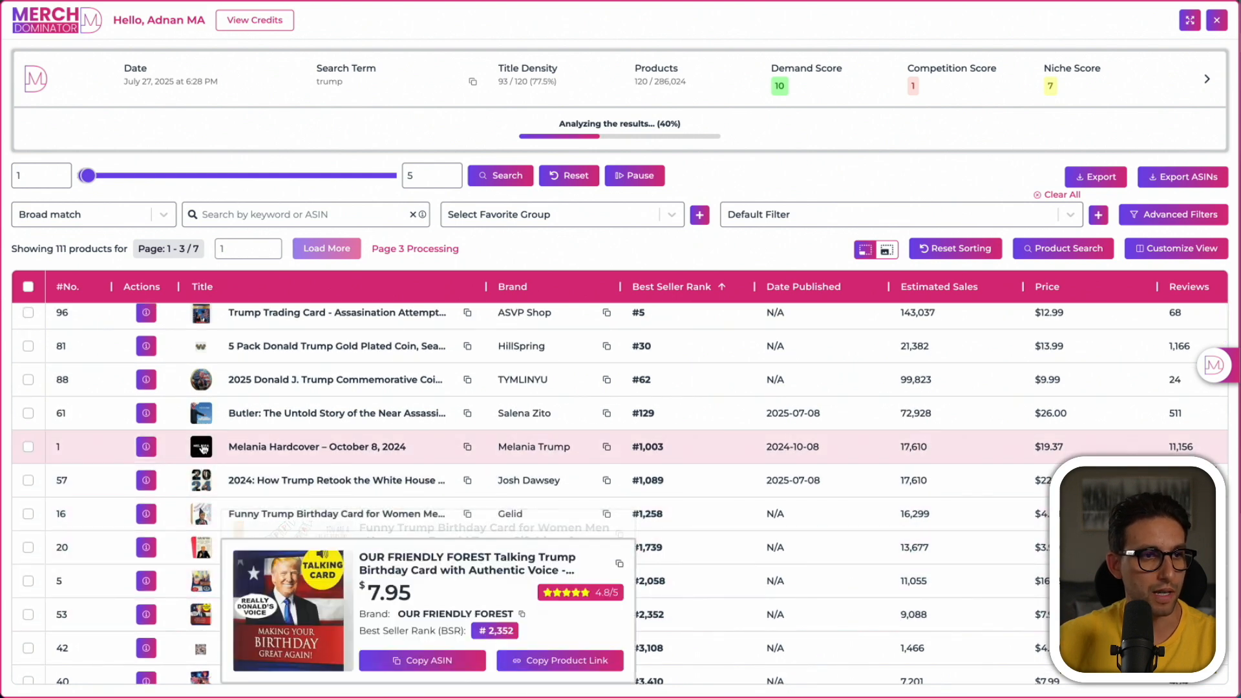
mouse_move(206, 445)
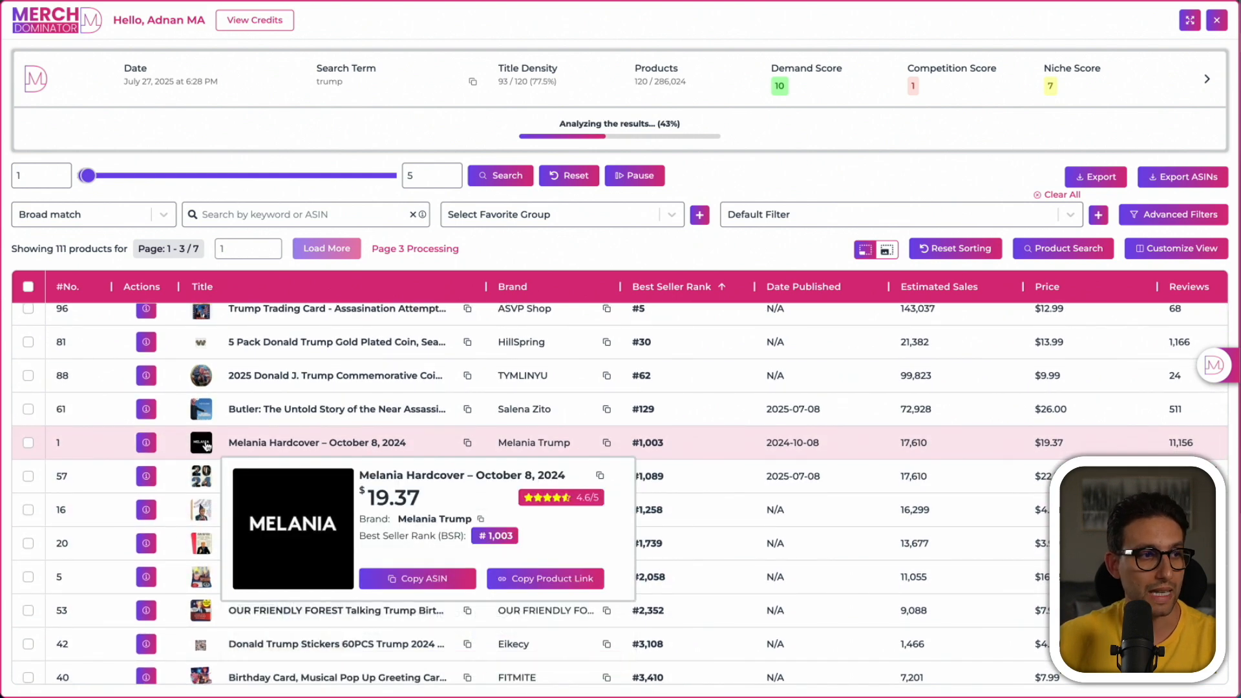
Filter the trump results to MBA/KDP products only and preview the remaining products.
left_click(1173, 214)
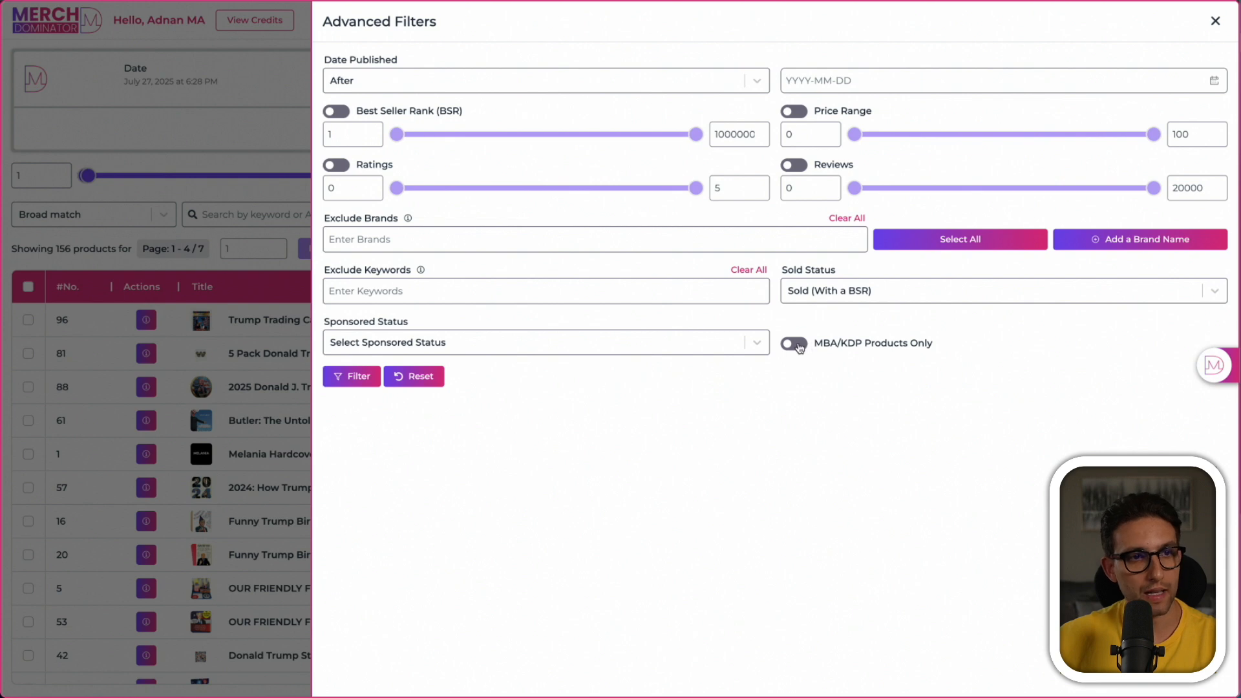
left_click(797, 344)
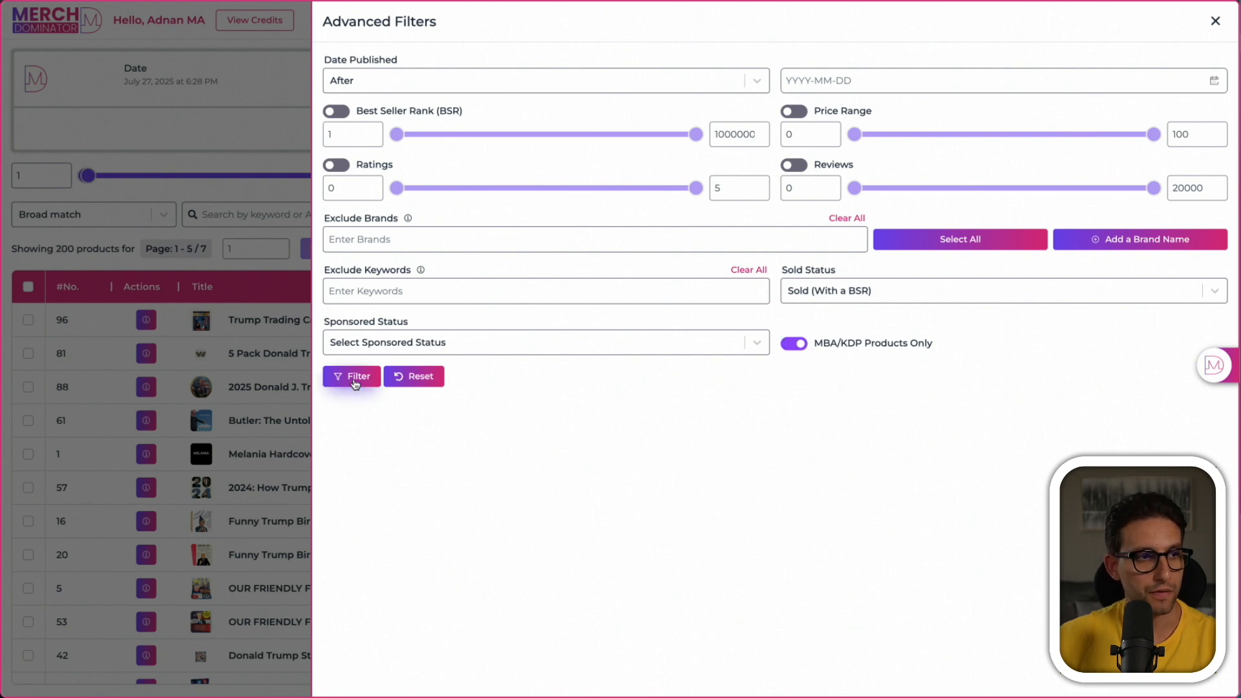
left_click(355, 380)
mouse_move(201, 414)
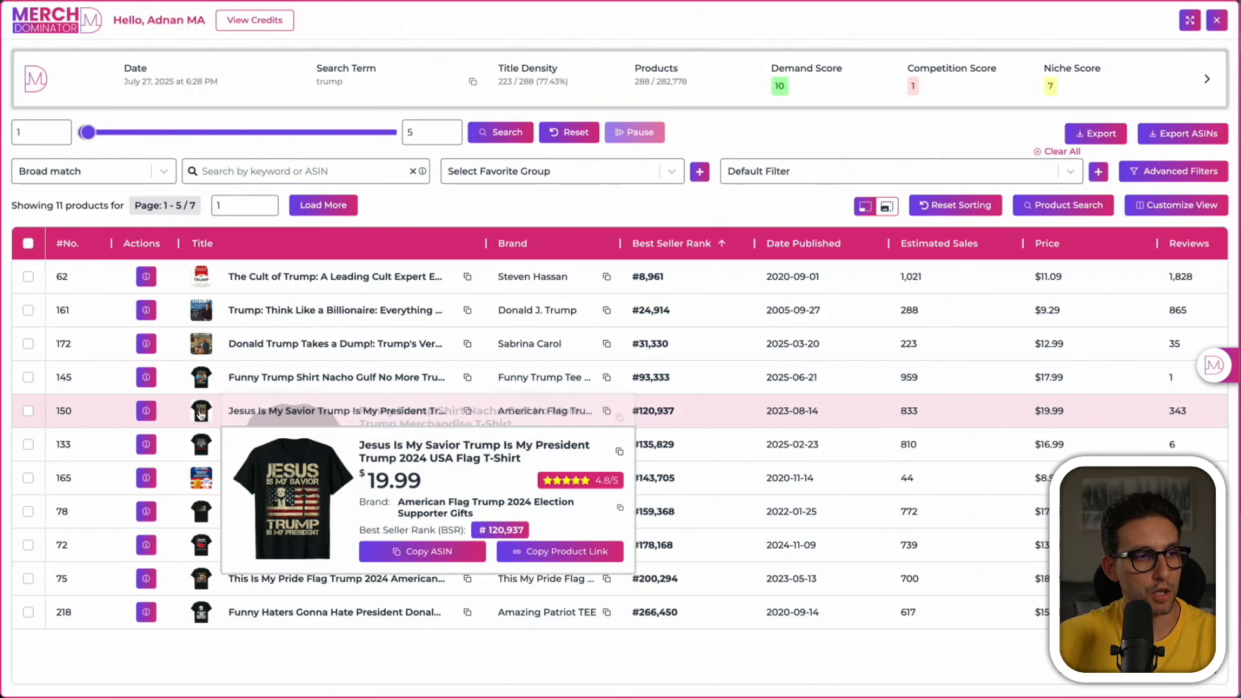
mouse_move(205, 347)
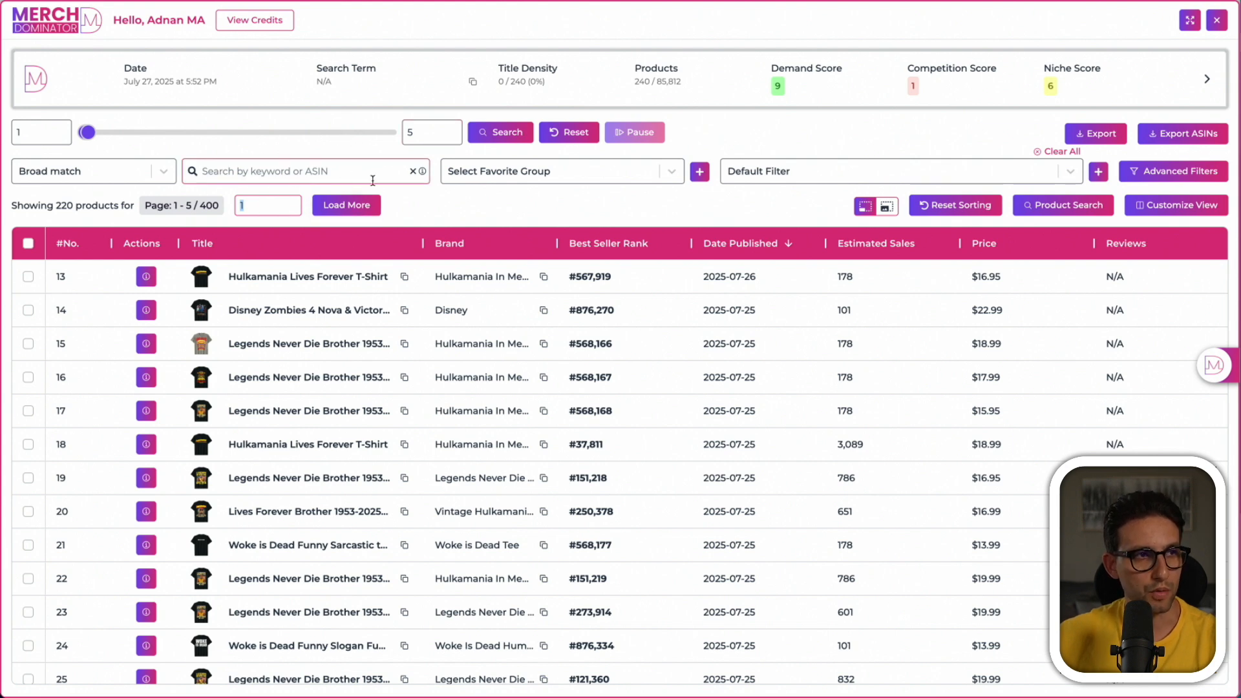
Switch the product table to the large image size, and return it to small images.
left_click(888, 208)
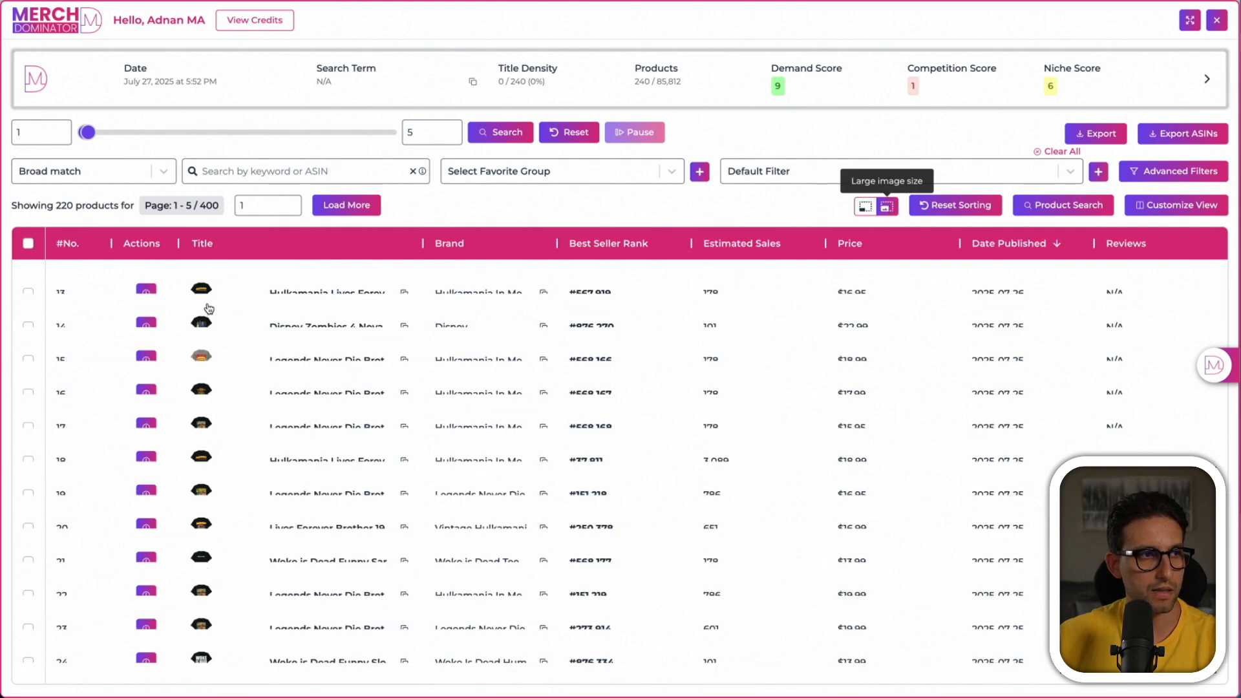
mouse_move(239, 384)
left_click(865, 207)
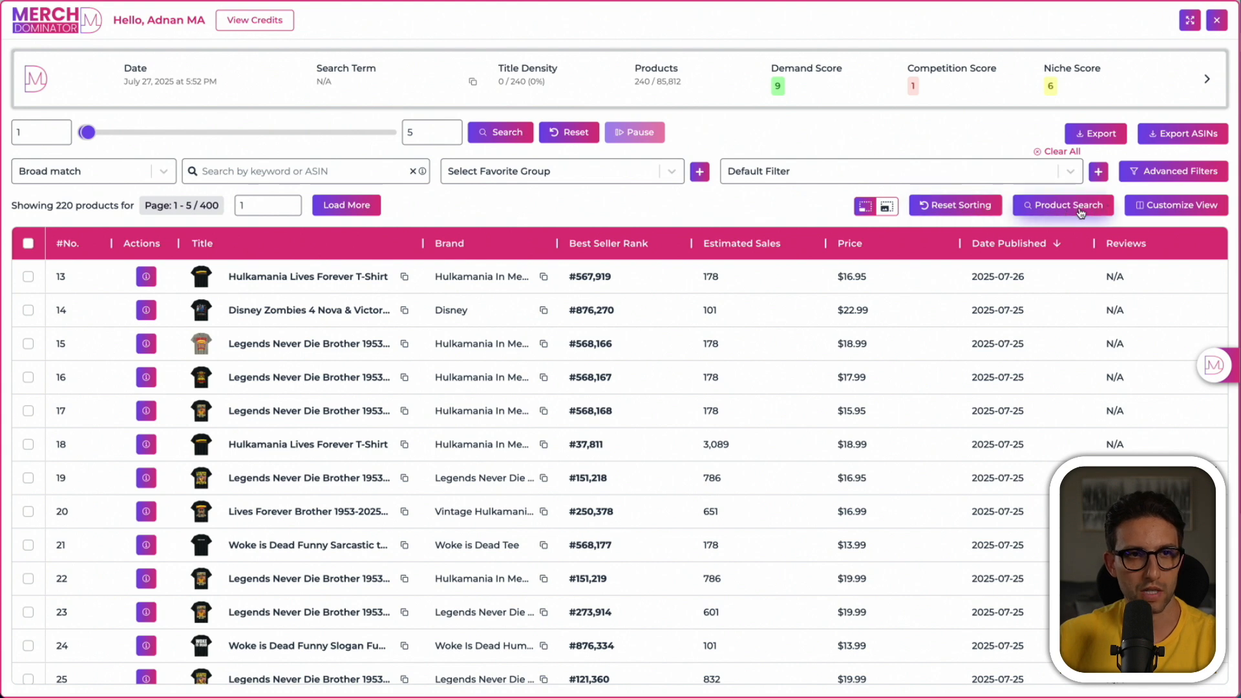
Look through the column choices for customizing the view and examine the table's columns.
left_click(1178, 206)
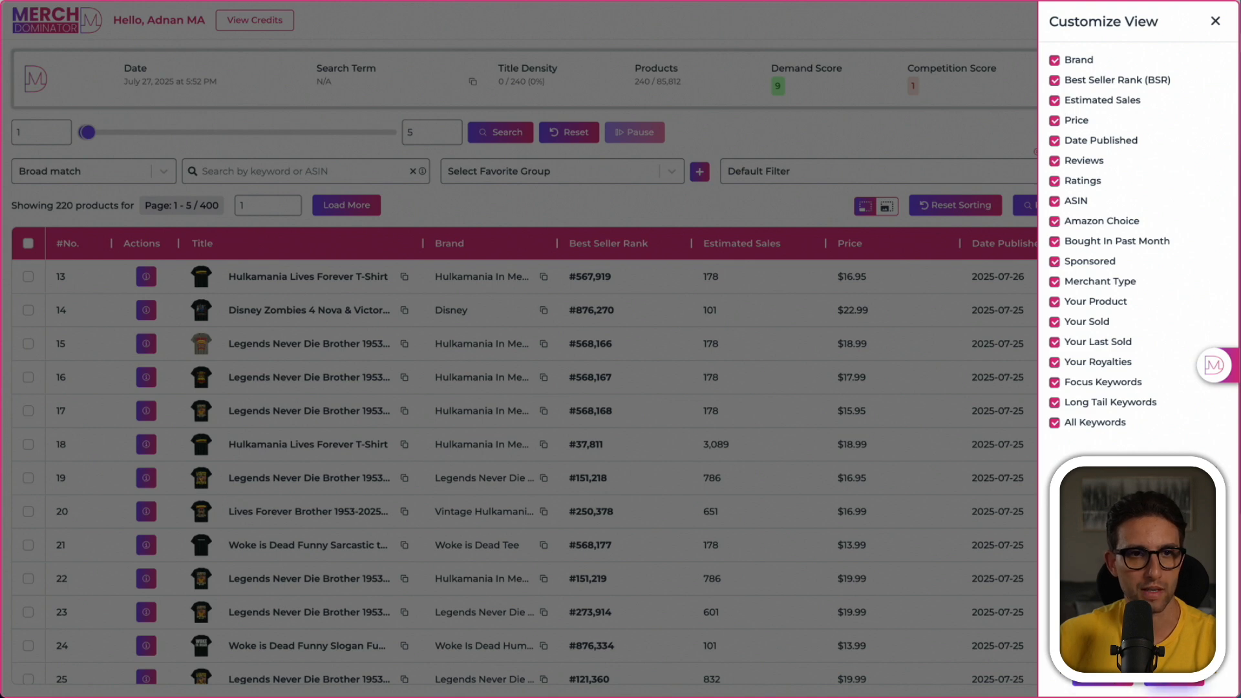
scroll(479, 260, "right", 6)
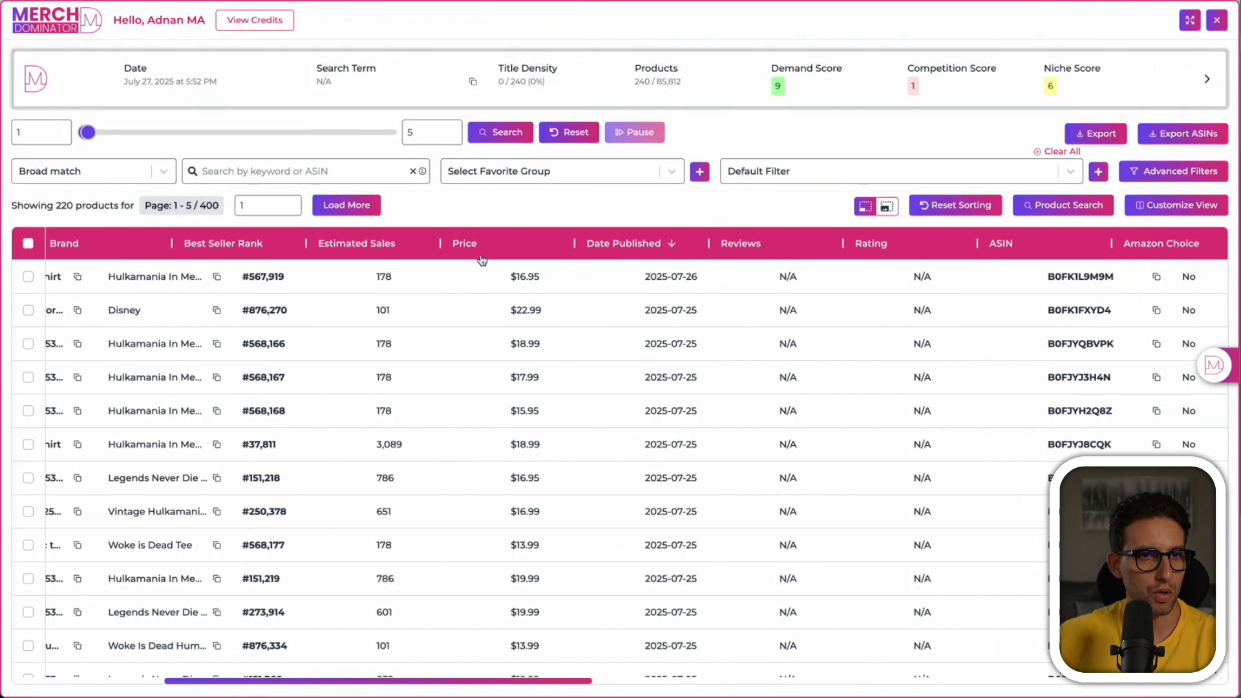
scroll(481, 259, "right", 10)
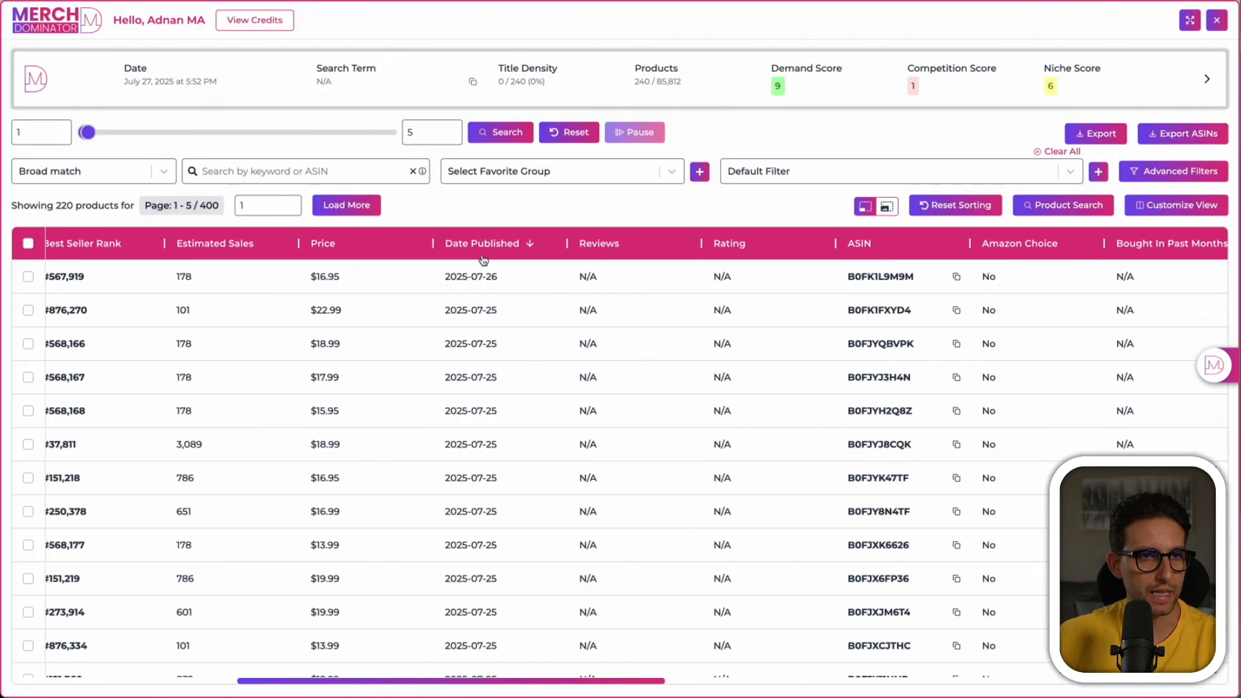
scroll(812, 288, "left", 12)
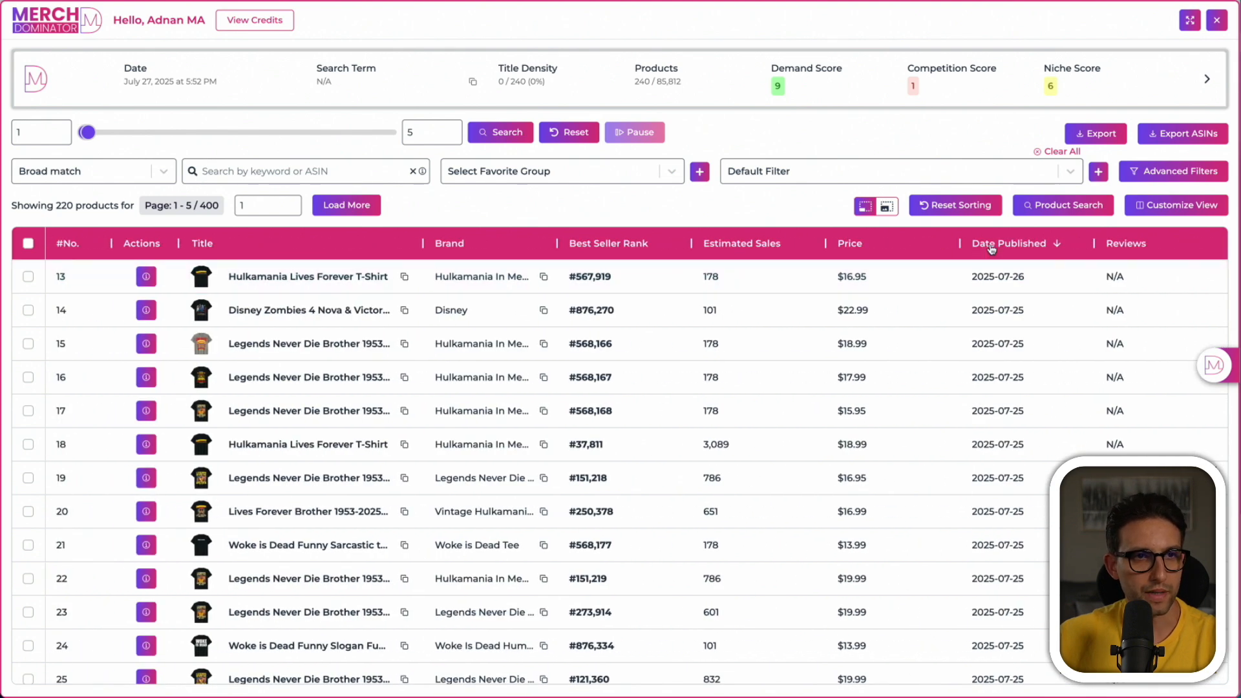
Move the Date Published column directly after Best Seller Rank, and sort the products by publication date and by rank.
left_click_drag(1028, 244, 717, 255)
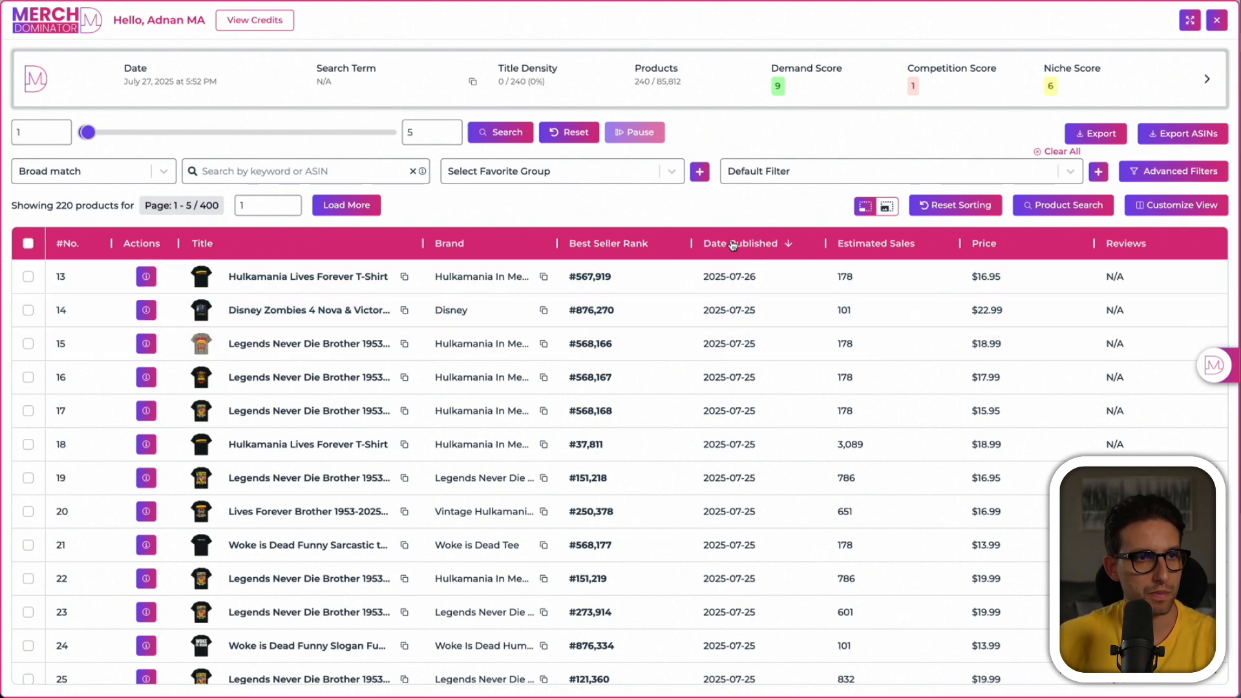
left_click(732, 245)
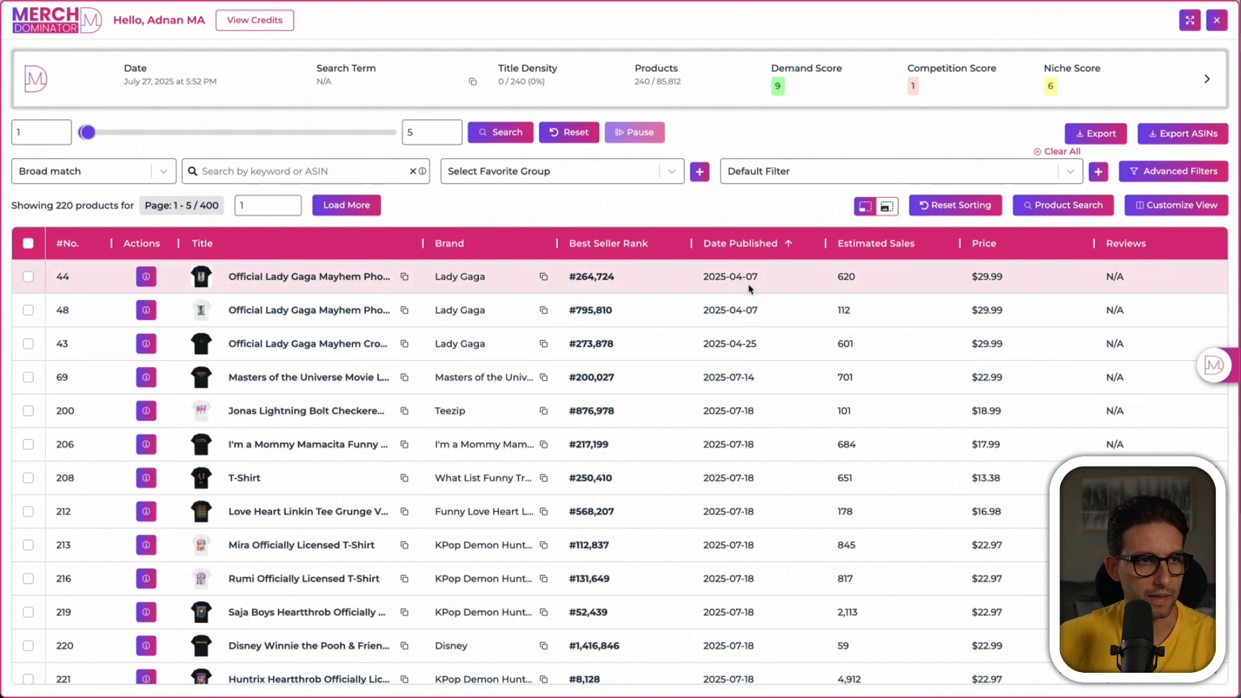
left_click(608, 243)
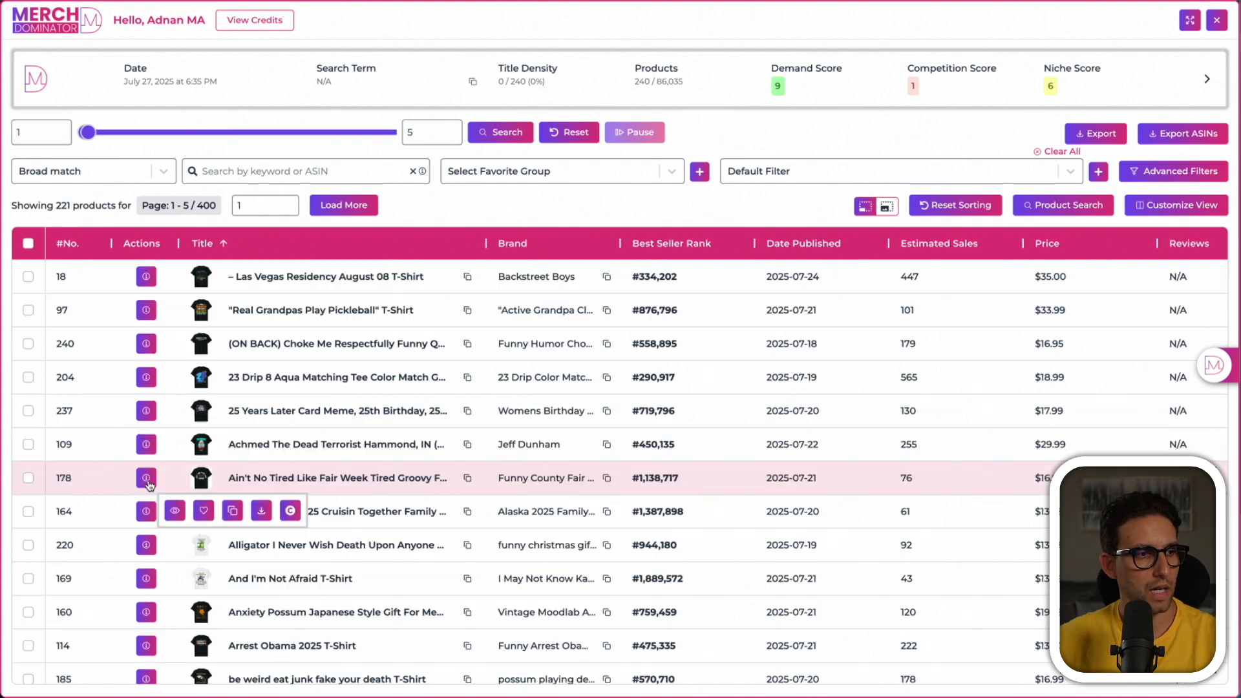
Open the product details of the "Ain't No Tired Like Fair Week" shirt and run its trademark check.
left_click(175, 512)
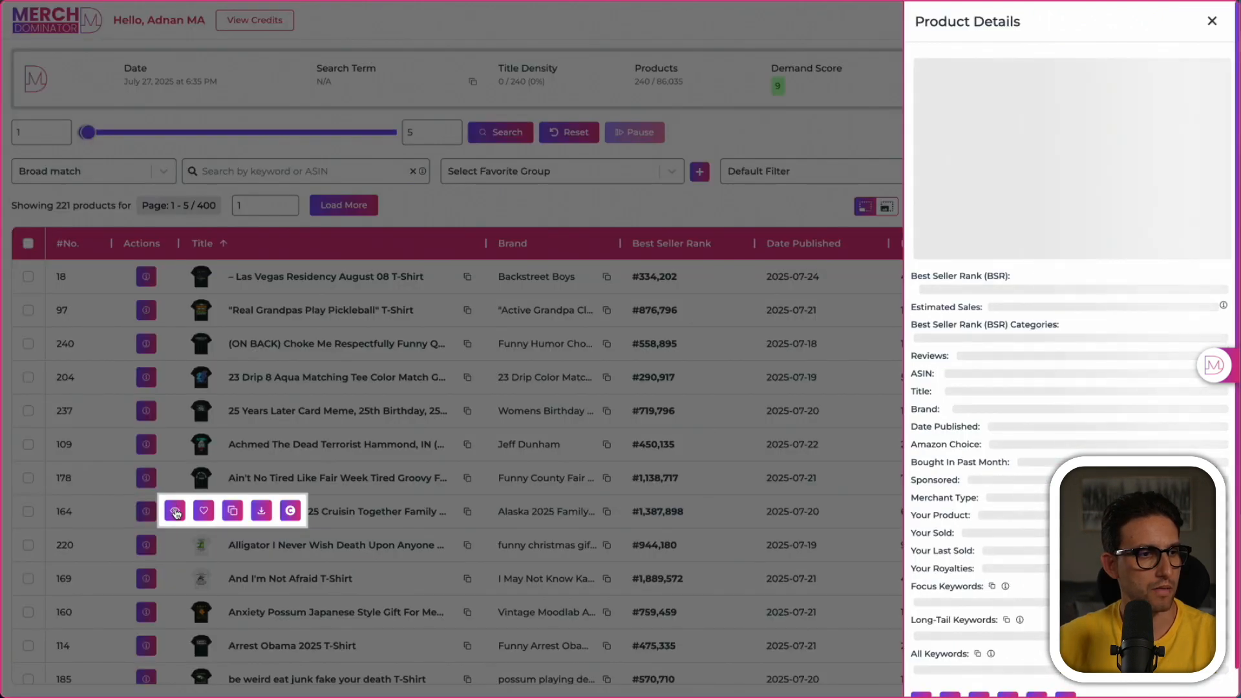
scroll(1097, 422, "down", 5)
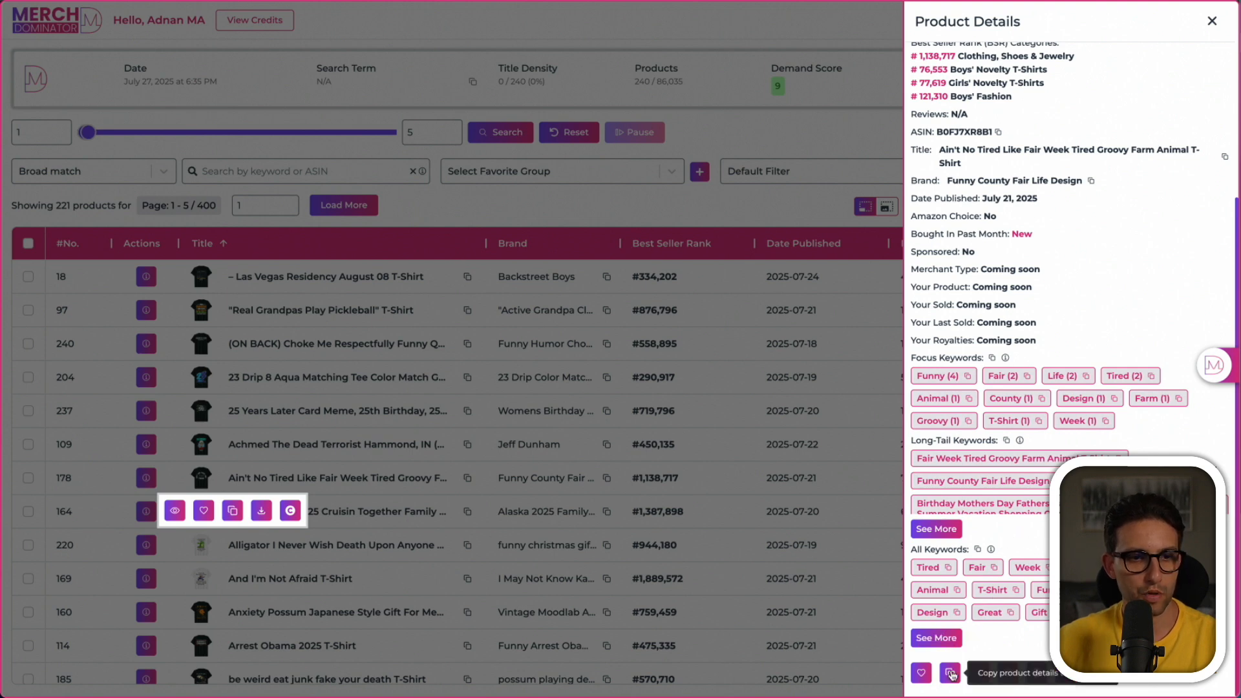
mouse_move(982, 675)
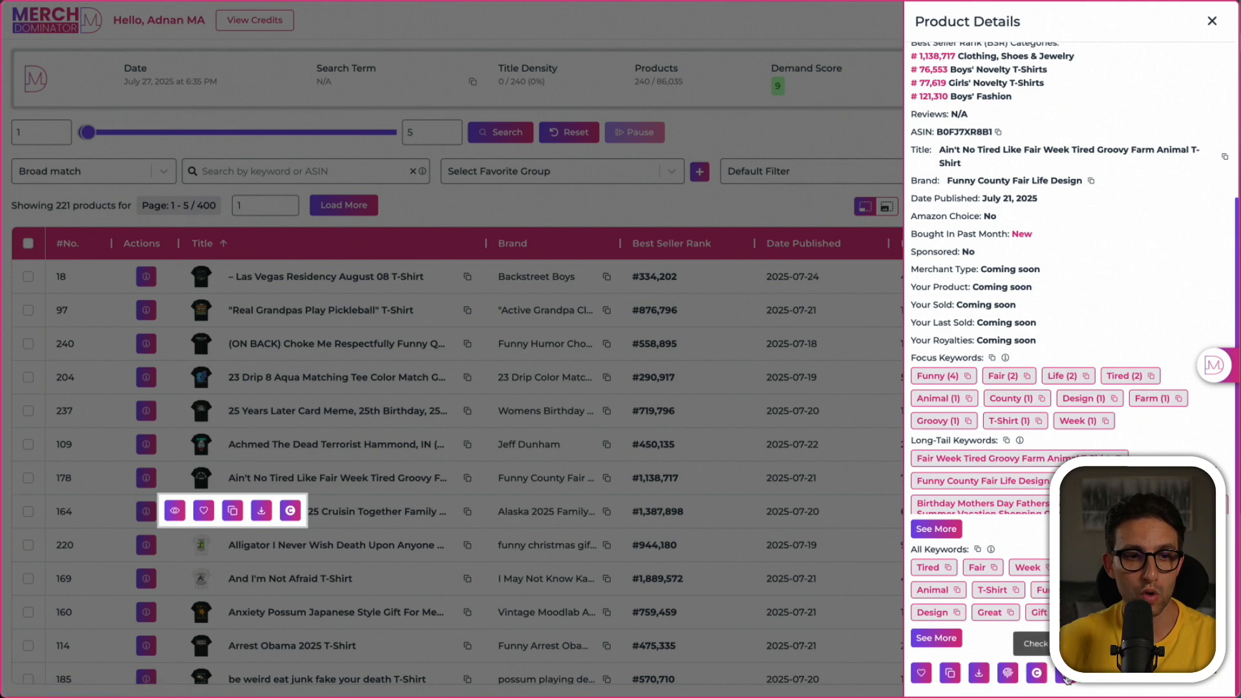
scroll(1041, 646, "down", 5)
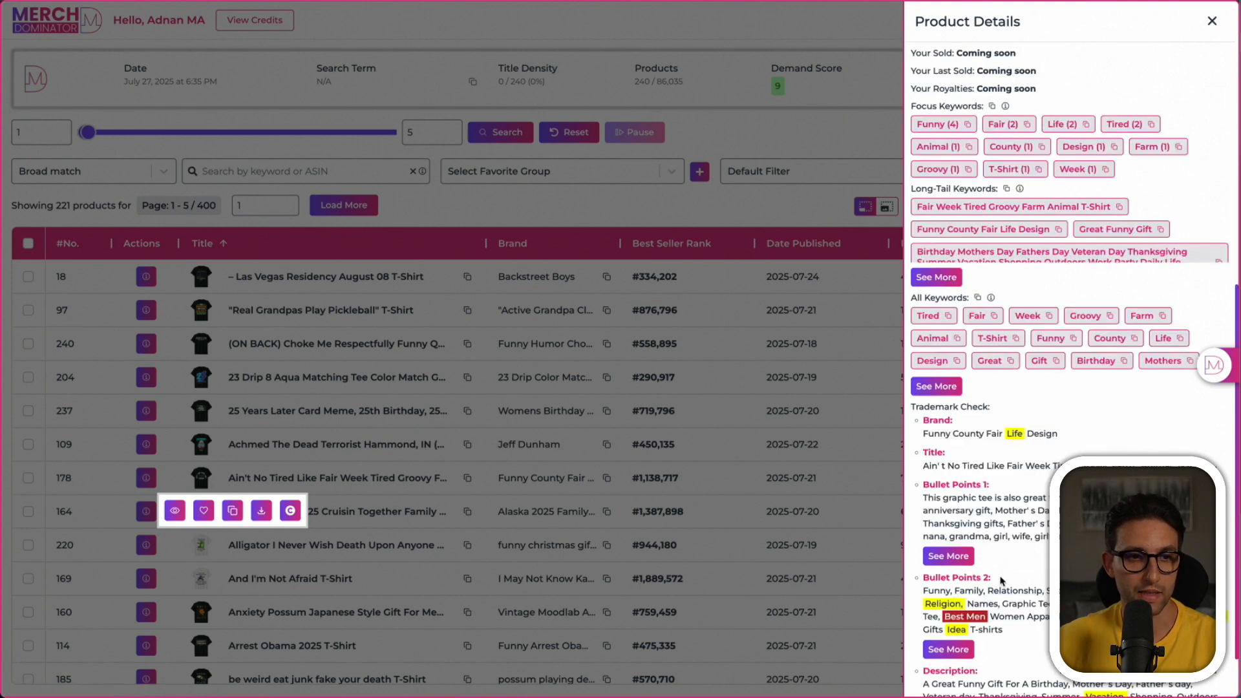
Examine the registered trademarks found for the highlighted phrase "Best Men" in the second bullet points.
left_click(968, 617)
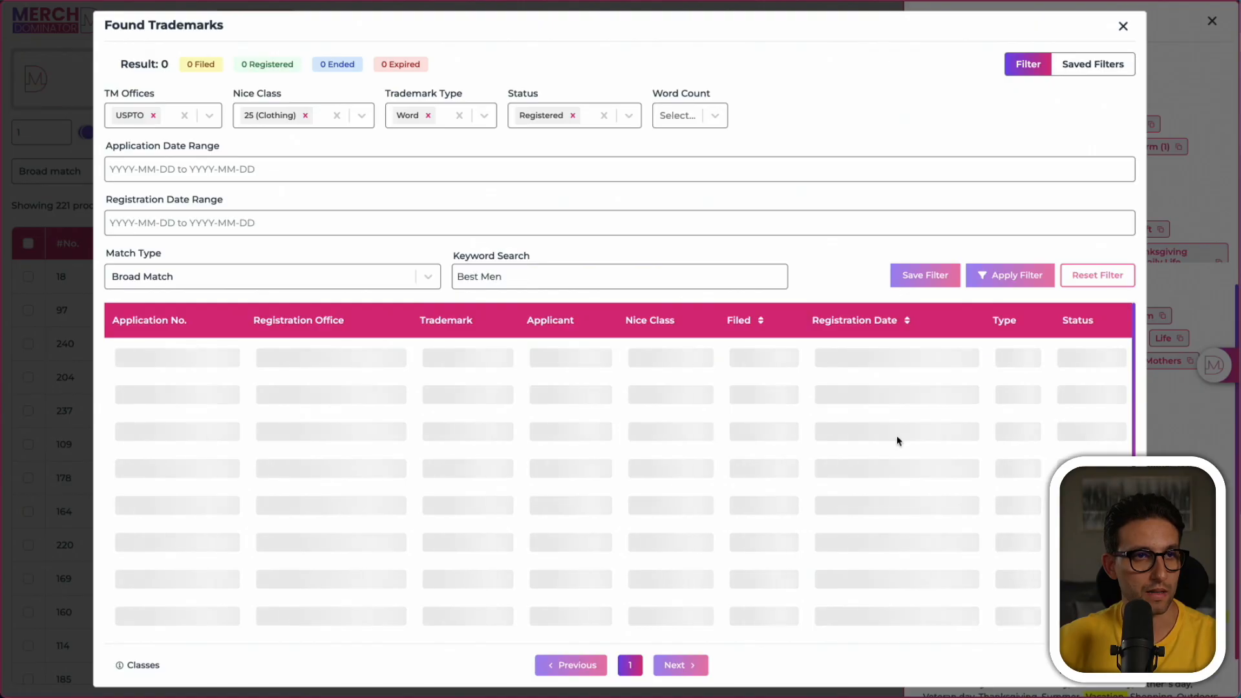
scroll(677, 438, "down", 10)
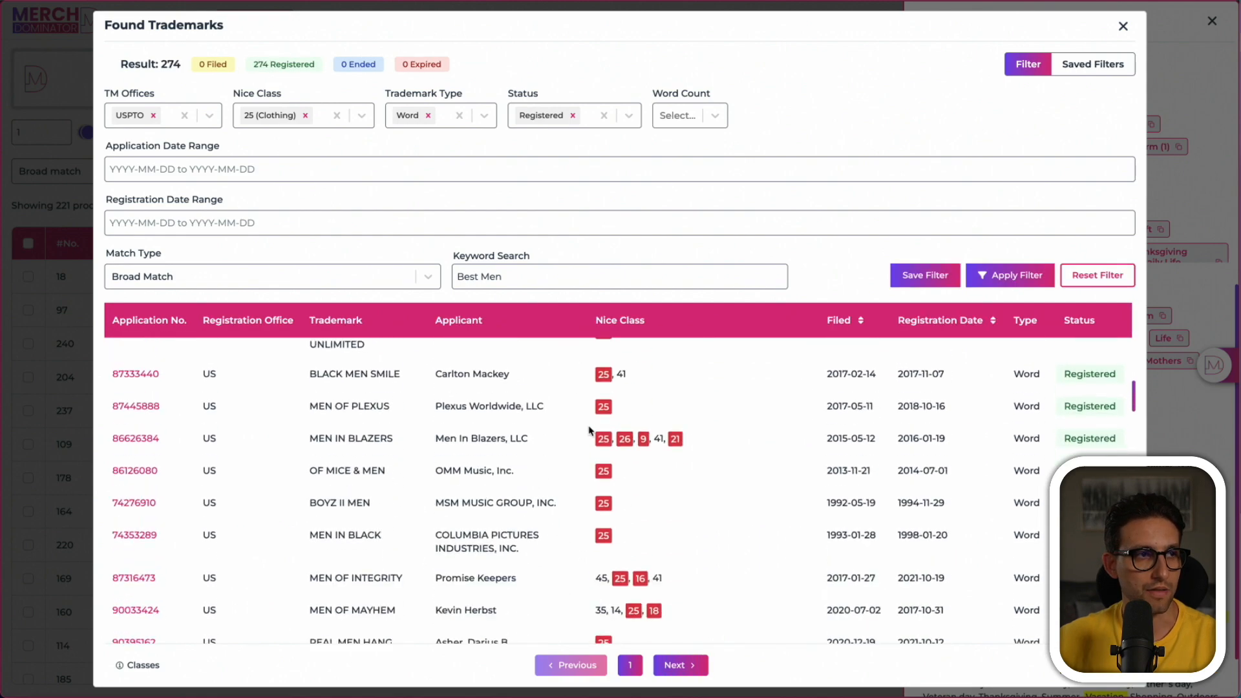
scroll(672, 427, "up", 10)
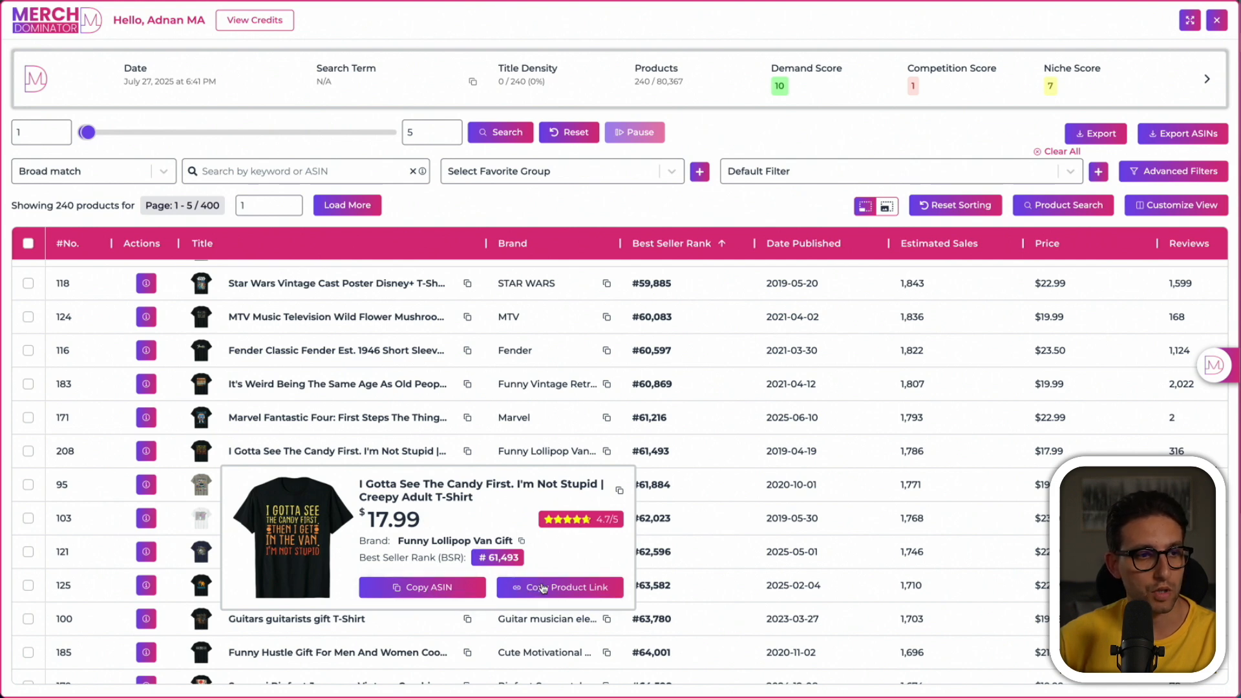
Start a product search from the "I Gotta See The Candy First" shirt's title and shorten the term to "I Gotta See The Candy".
left_click(408, 493)
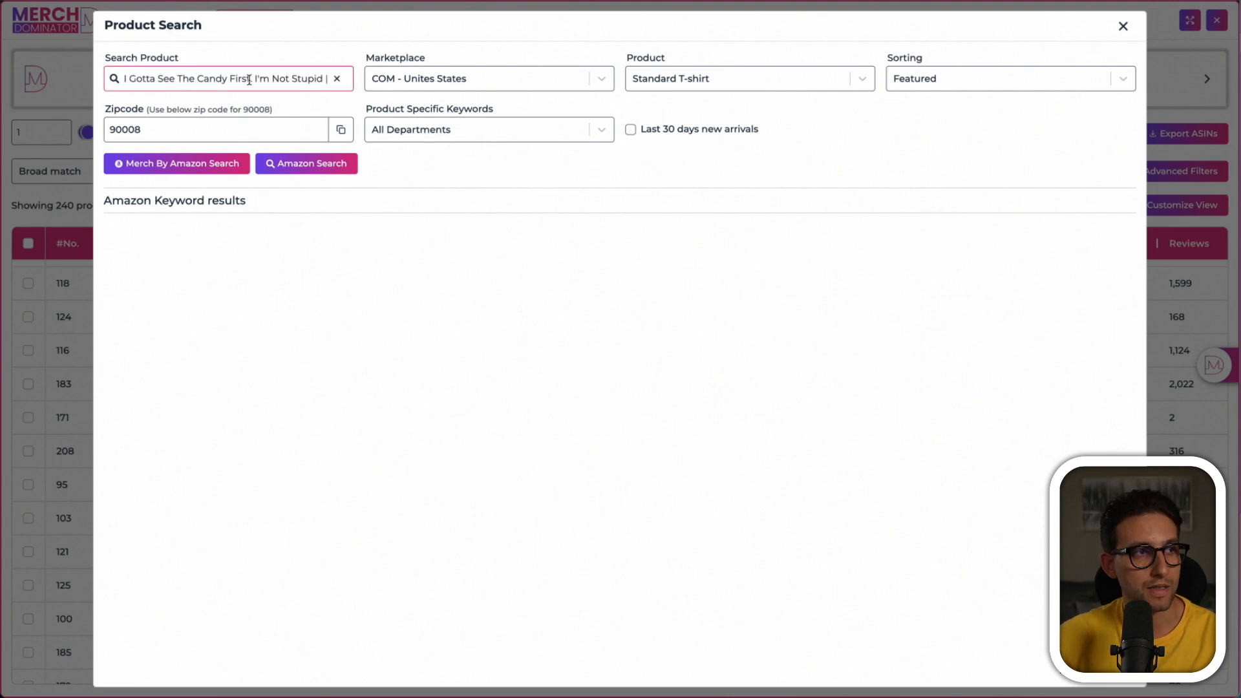
left_click_drag(230, 78, 431, 83)
key("BackSpace")
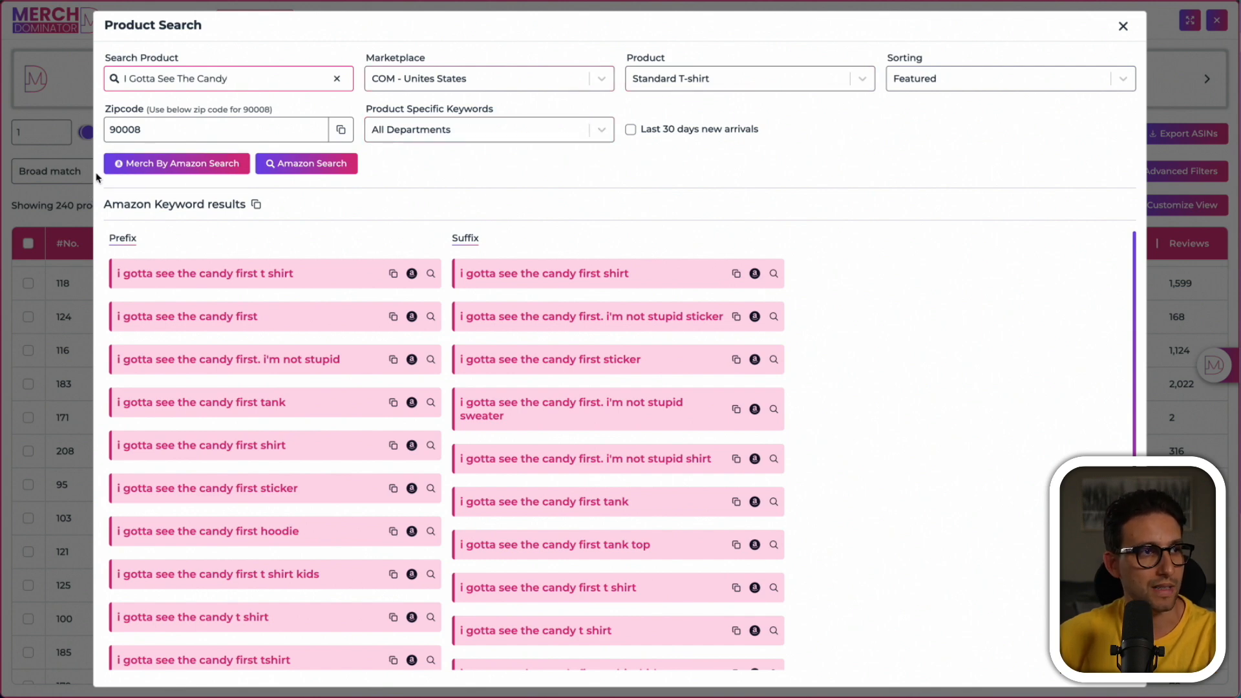
left_click(355, 165)
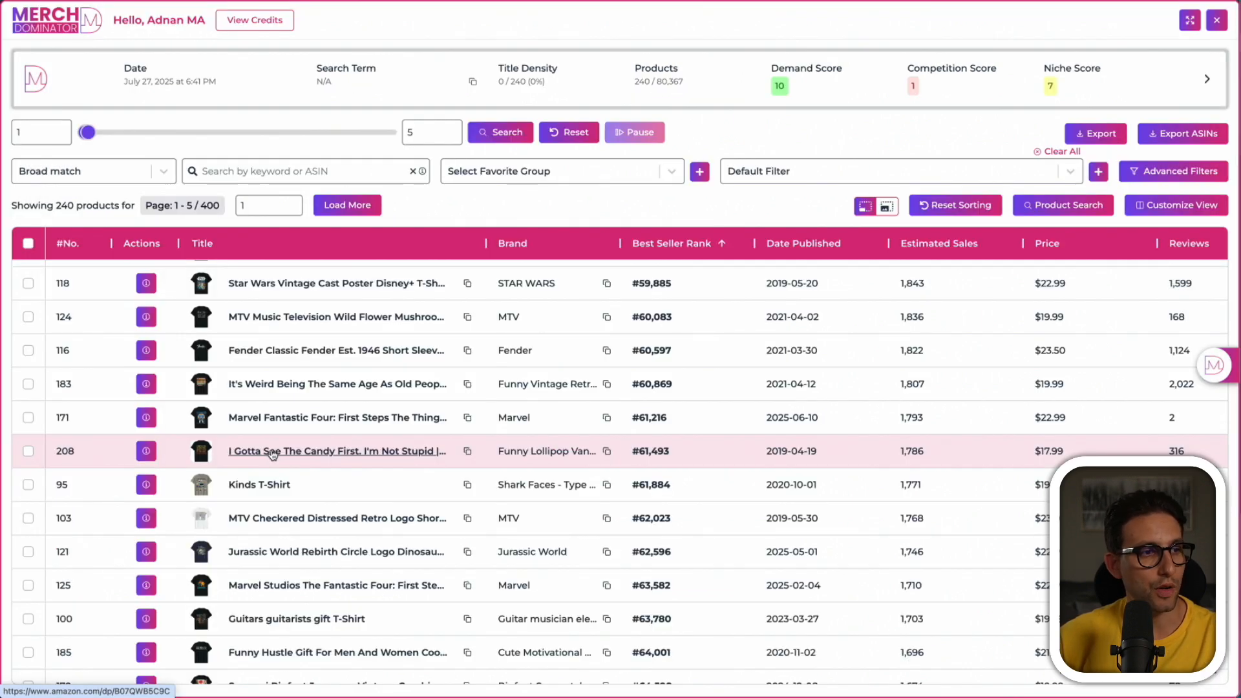
Open the Amazon page of the "I Gotta See The Candy First" shirt and examine its product history chart.
left_click(272, 454)
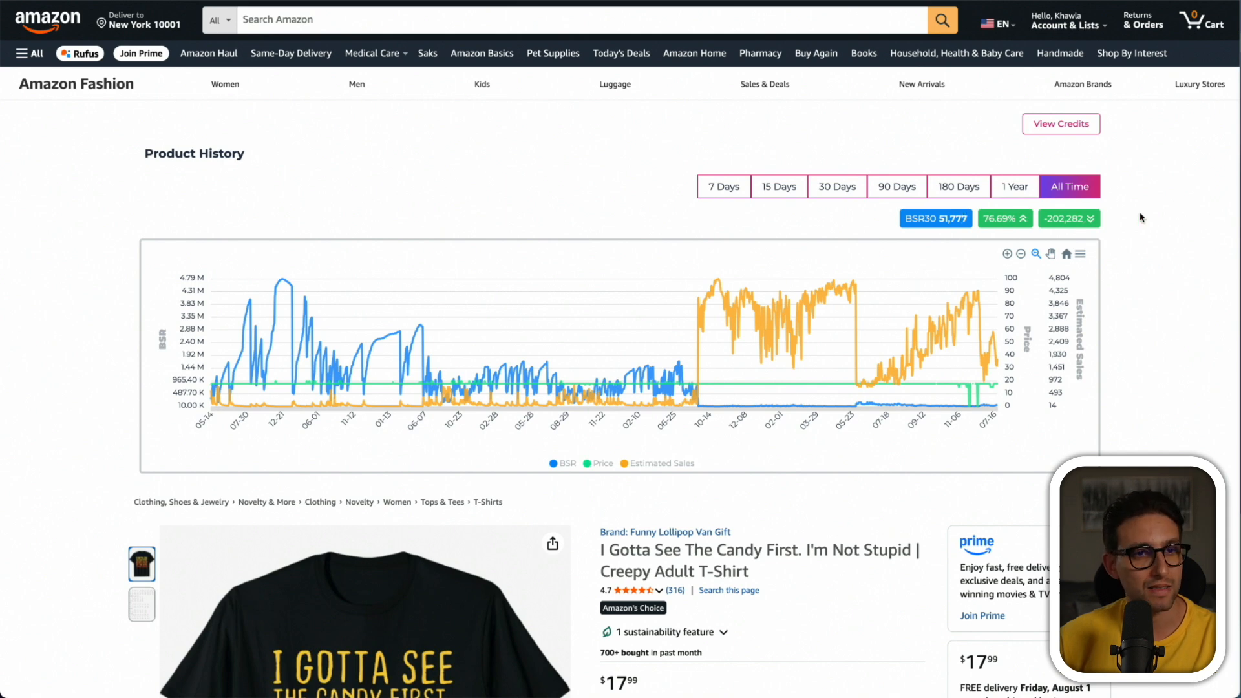
scroll(716, 329, "down", 12)
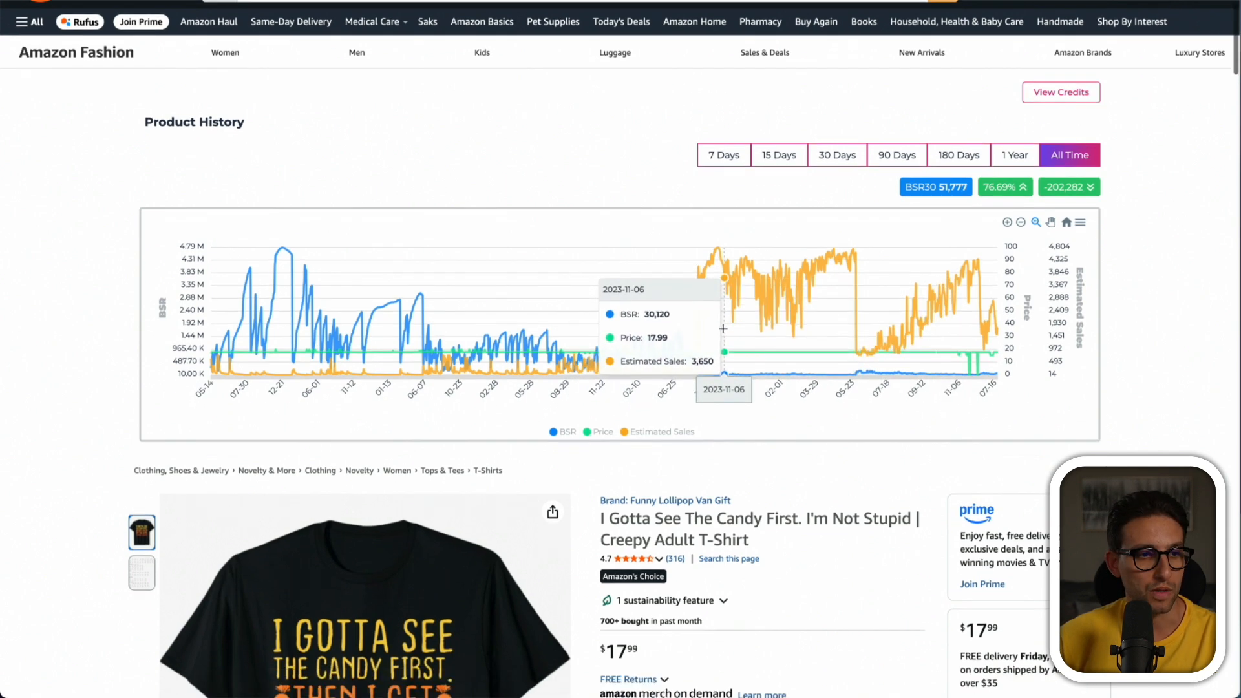
Examine the product details and the focus and long-tail keywords on the "I Gotta See The Candy First" shirt's Amazon page.
scroll(673, 405, "down", 5)
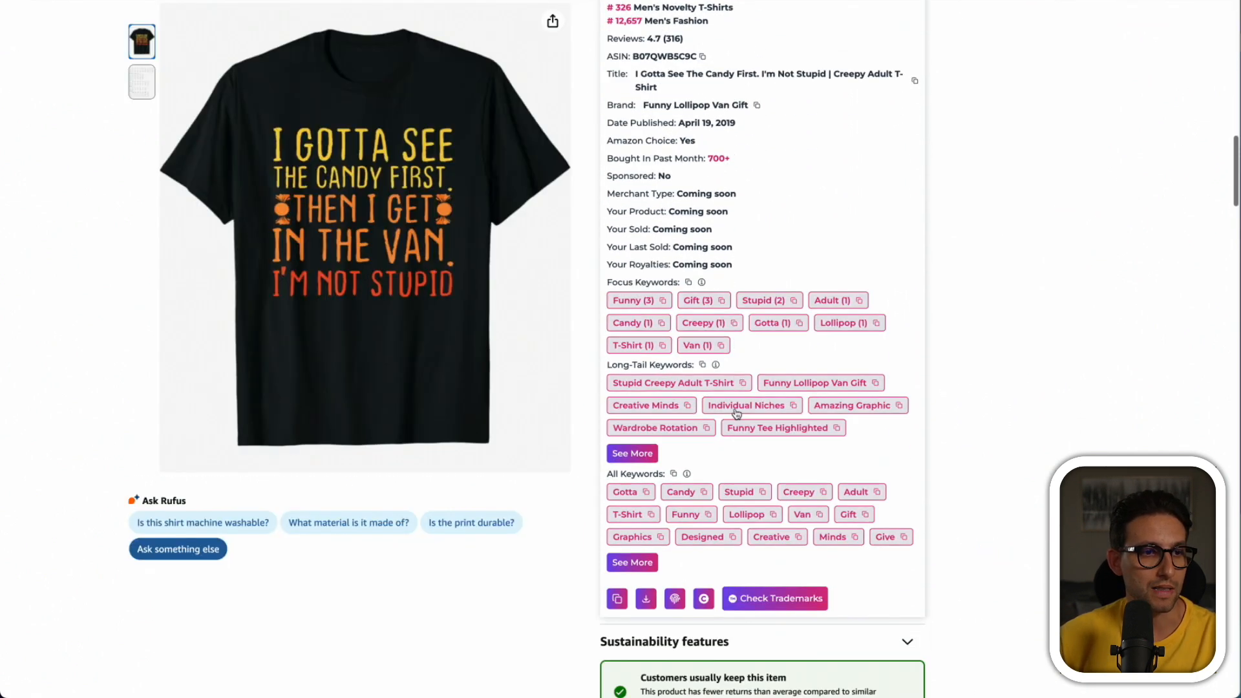
mouse_move(646, 486)
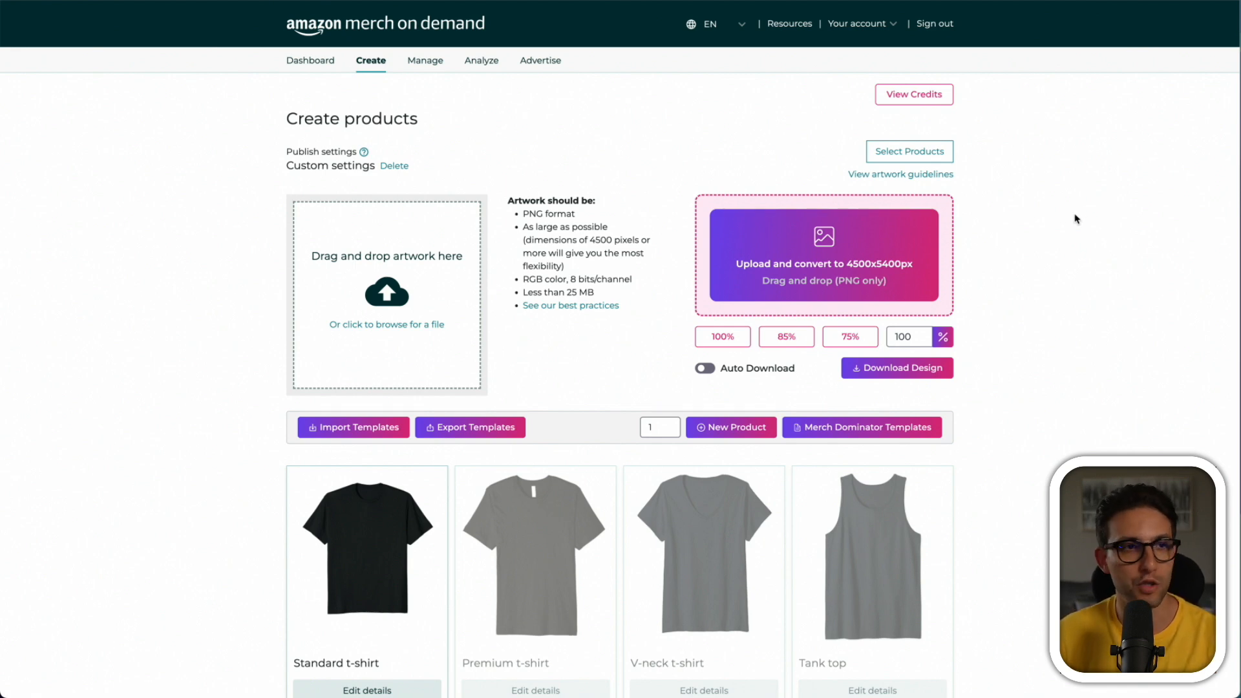
Select the tank top for the .de and .fr marketplaces and the long sleeve t-shirt for .de in the product selection.
left_click(900, 157)
left_click(627, 277)
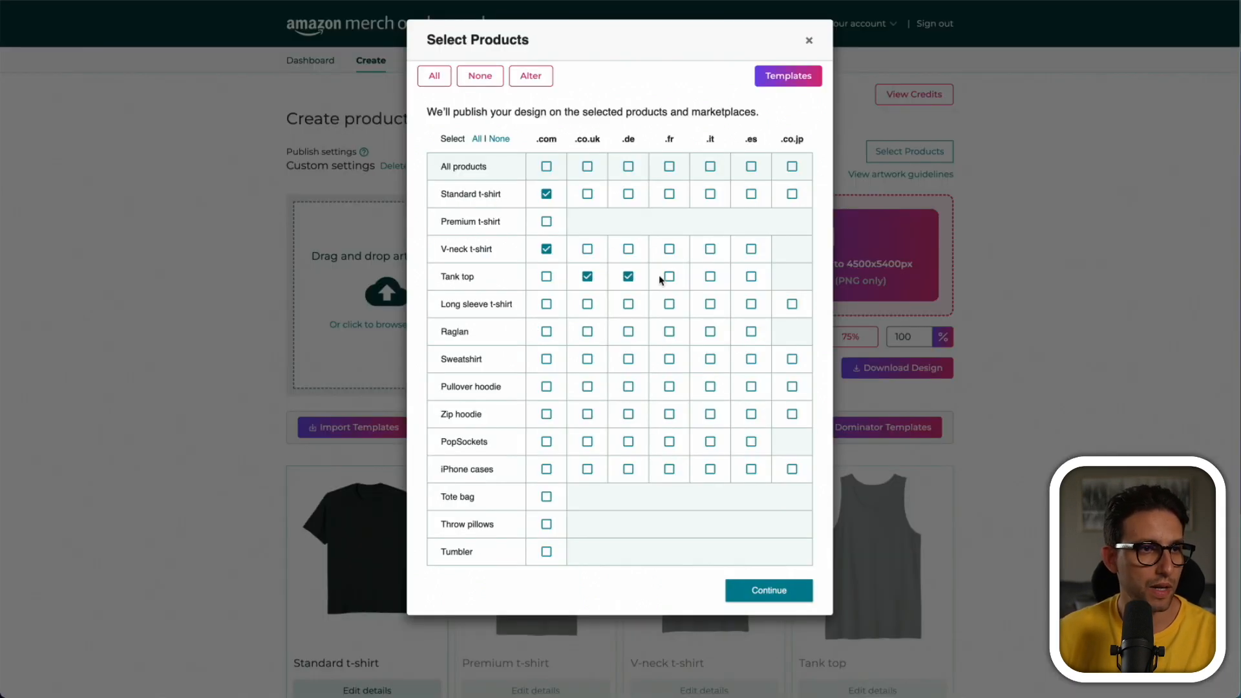
left_click(669, 276)
left_click(628, 303)
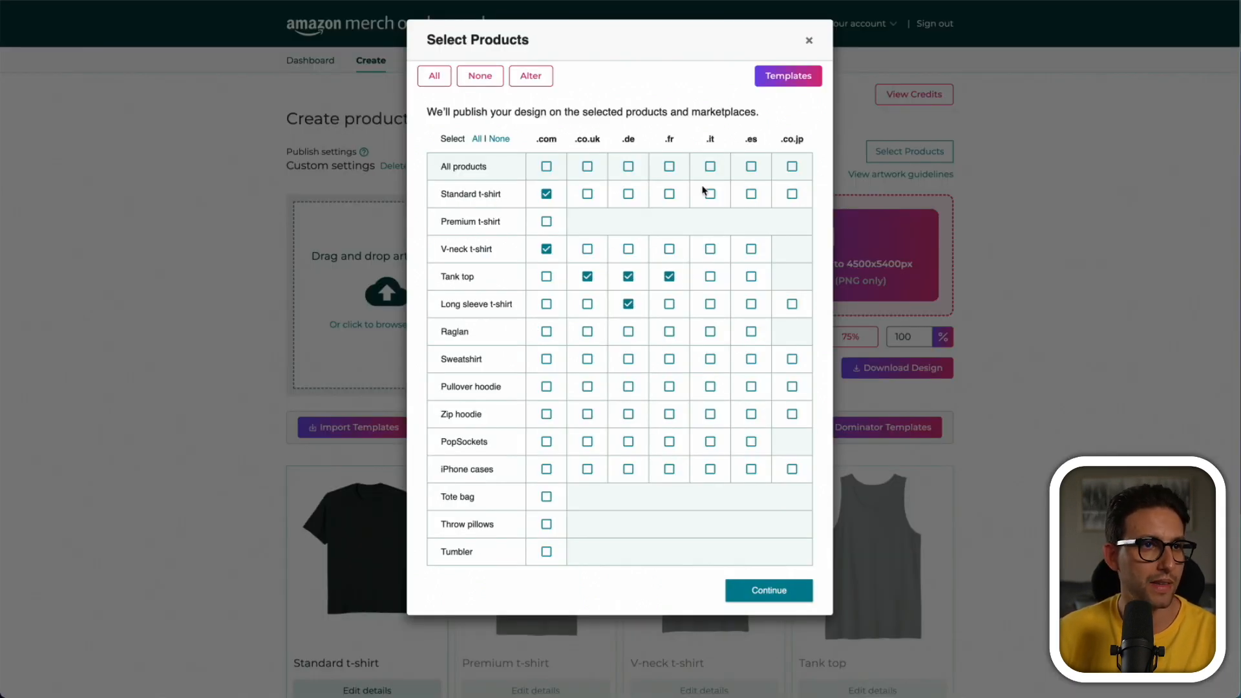
Open the product selection templates, check the saved templates, and return to the name entry for a new template.
left_click(784, 76)
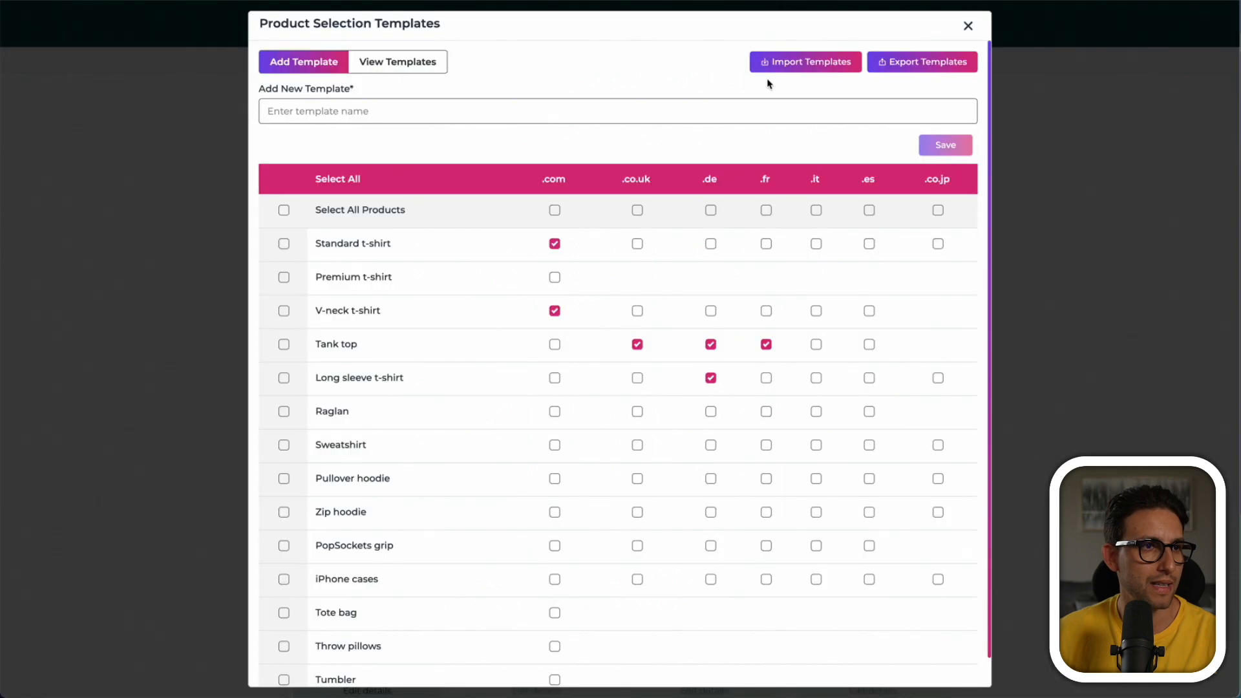
left_click(386, 67)
left_click(305, 61)
left_click(345, 112)
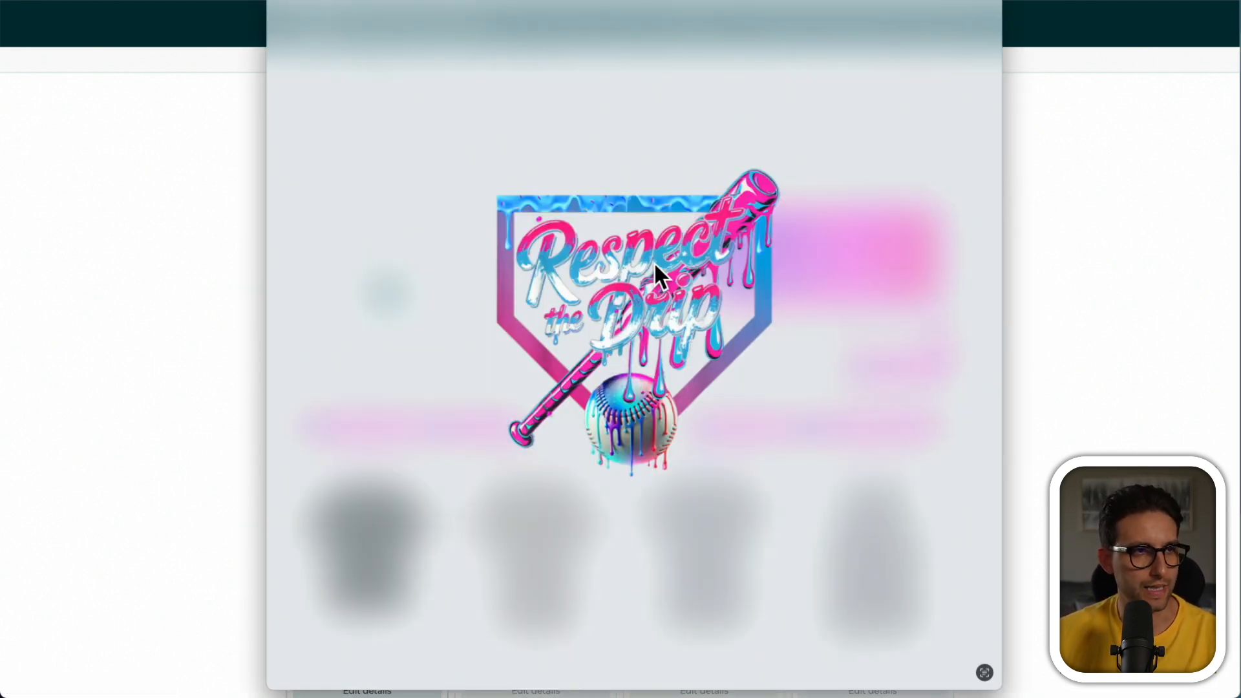
Upload the "Respect the Drip" baseball artwork with conversion to 4500x5400px.
left_click_drag(654, 267, 787, 260)
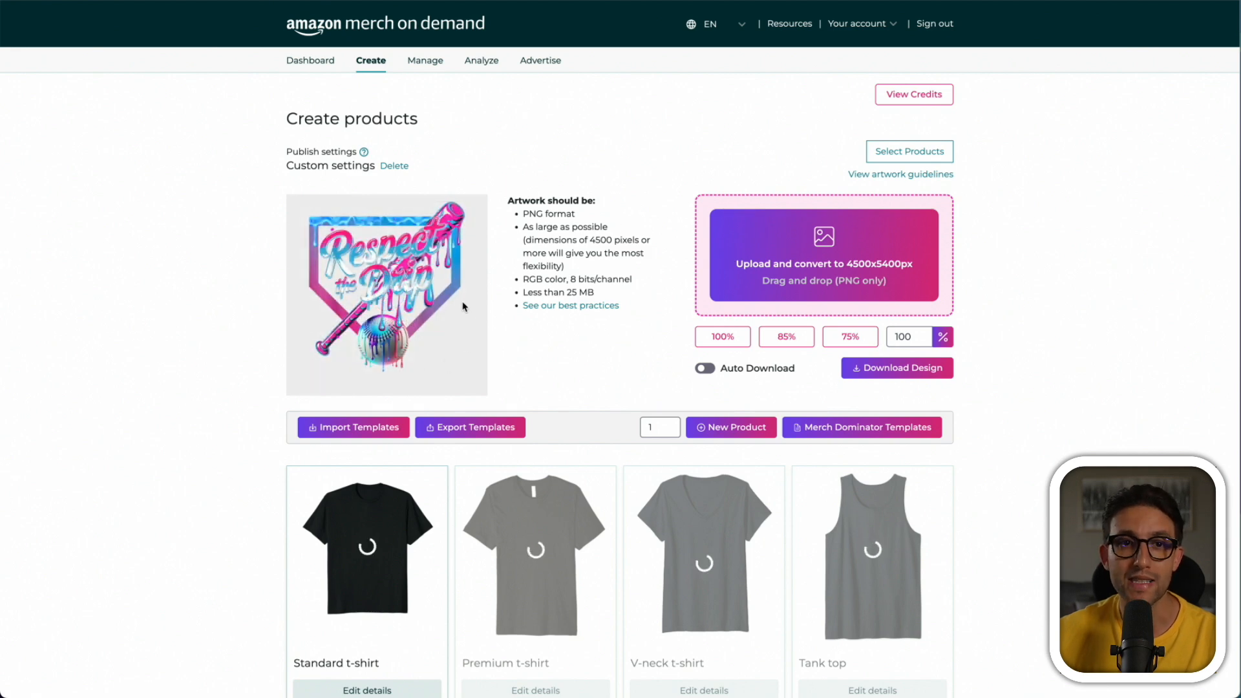
scroll(892, 356, "down", 1)
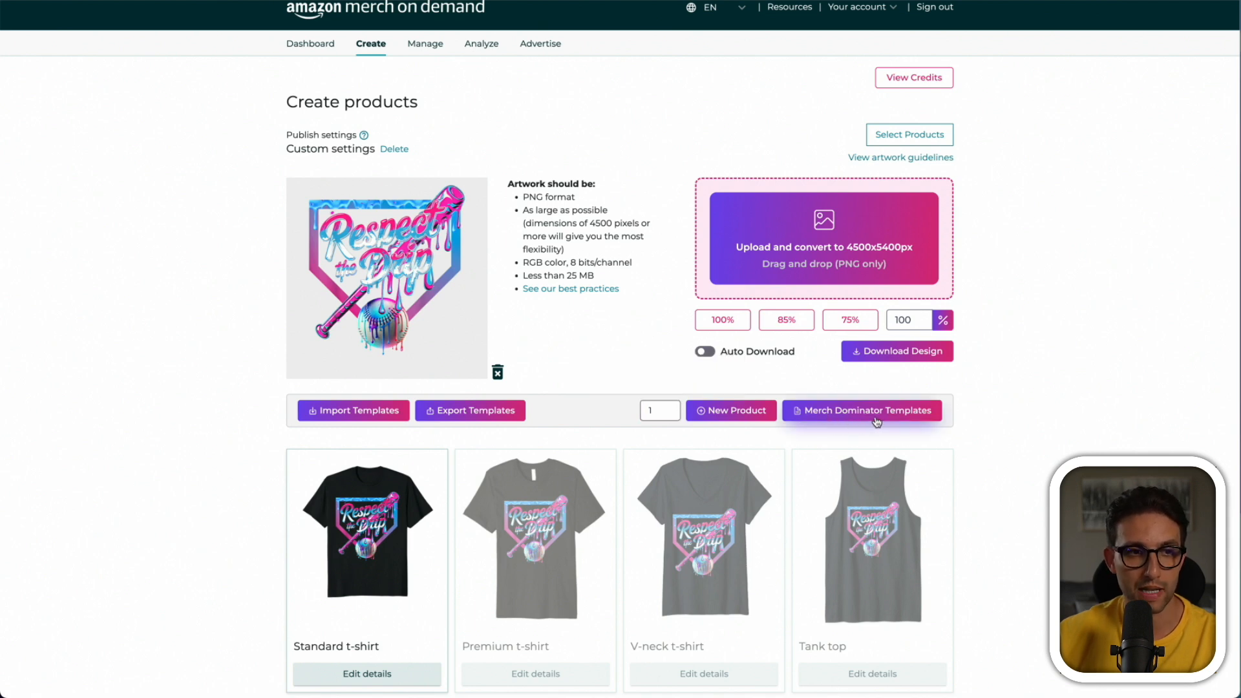
Open the Standard t-shirt's details and view its fit types templates.
scroll(385, 373, "down", 5)
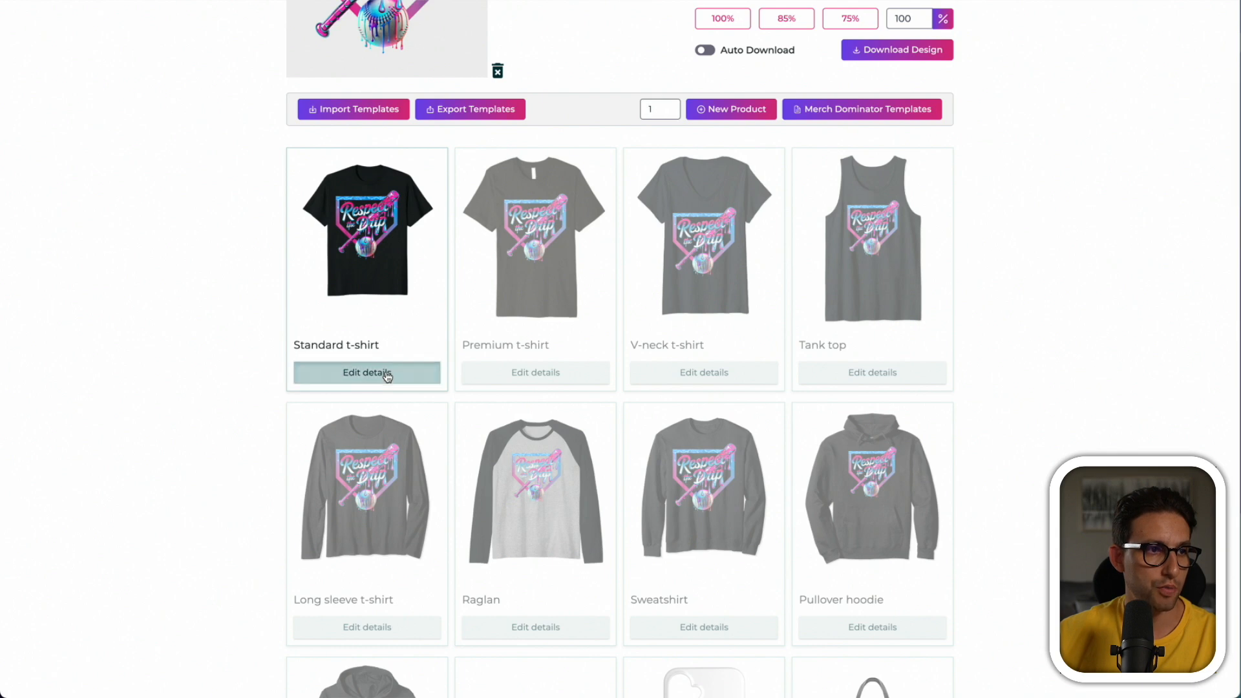
left_click(381, 374)
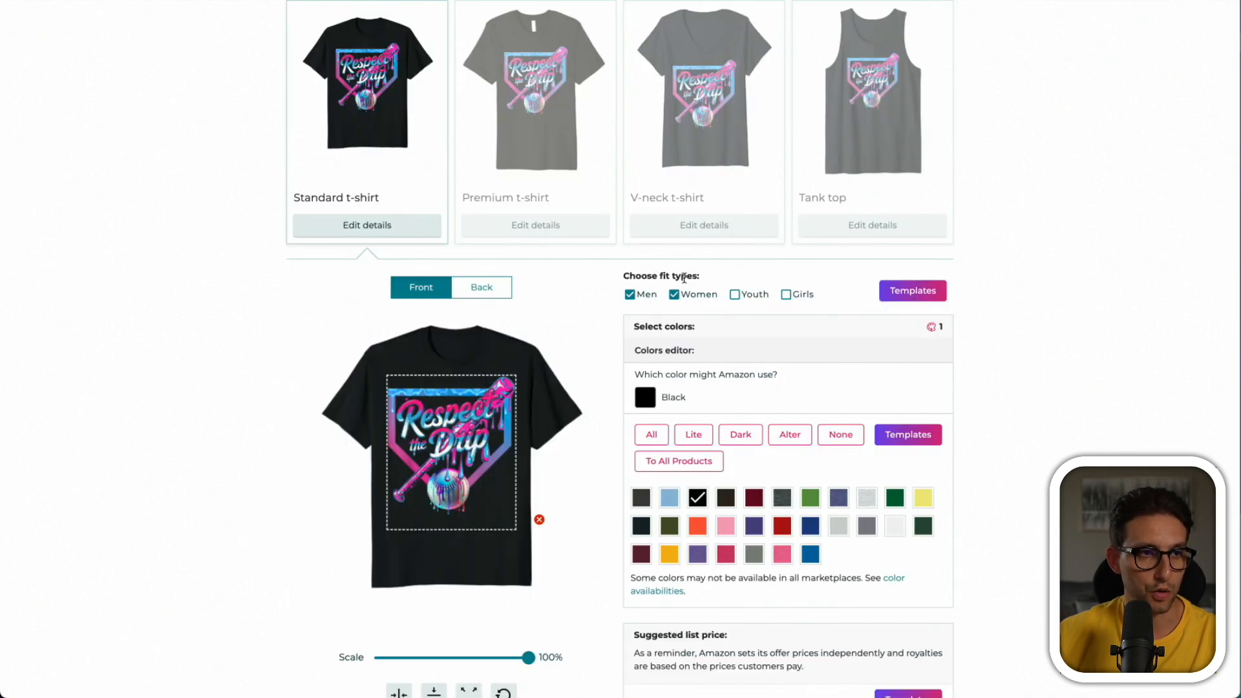
left_click(905, 291)
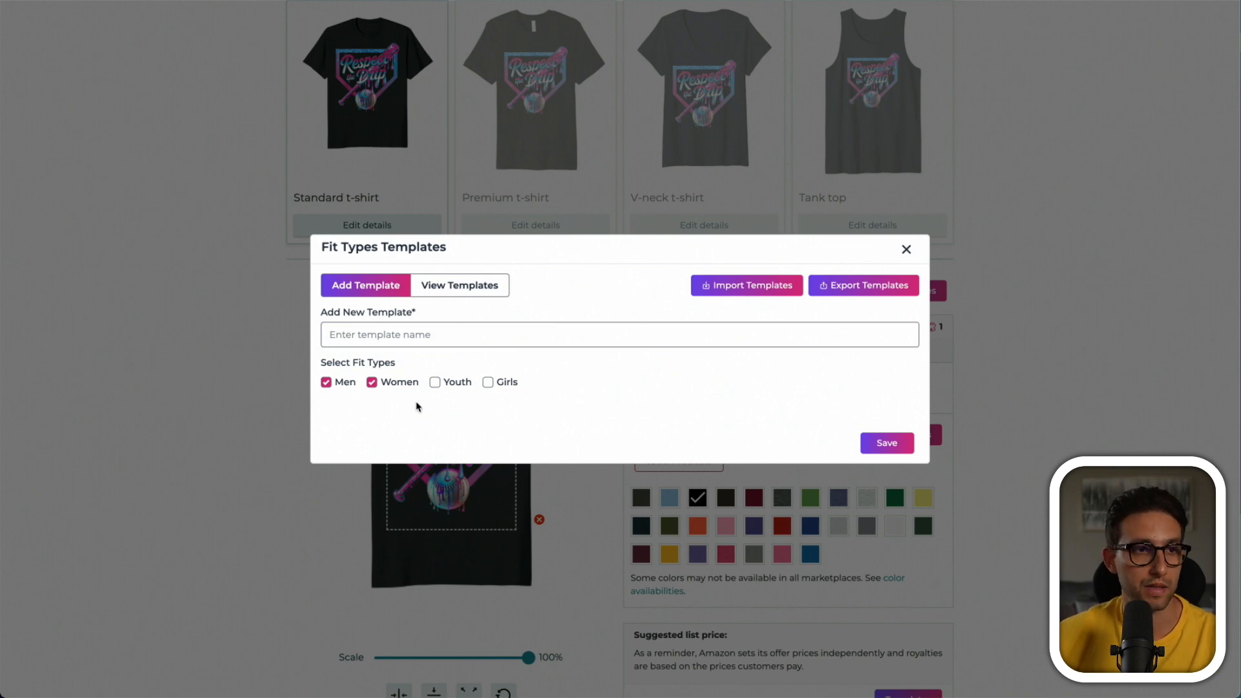
key("Escape")
Try the light color preset on the Standard t-shirt, apply the dark preset instead, and open the color templates.
left_click(694, 440)
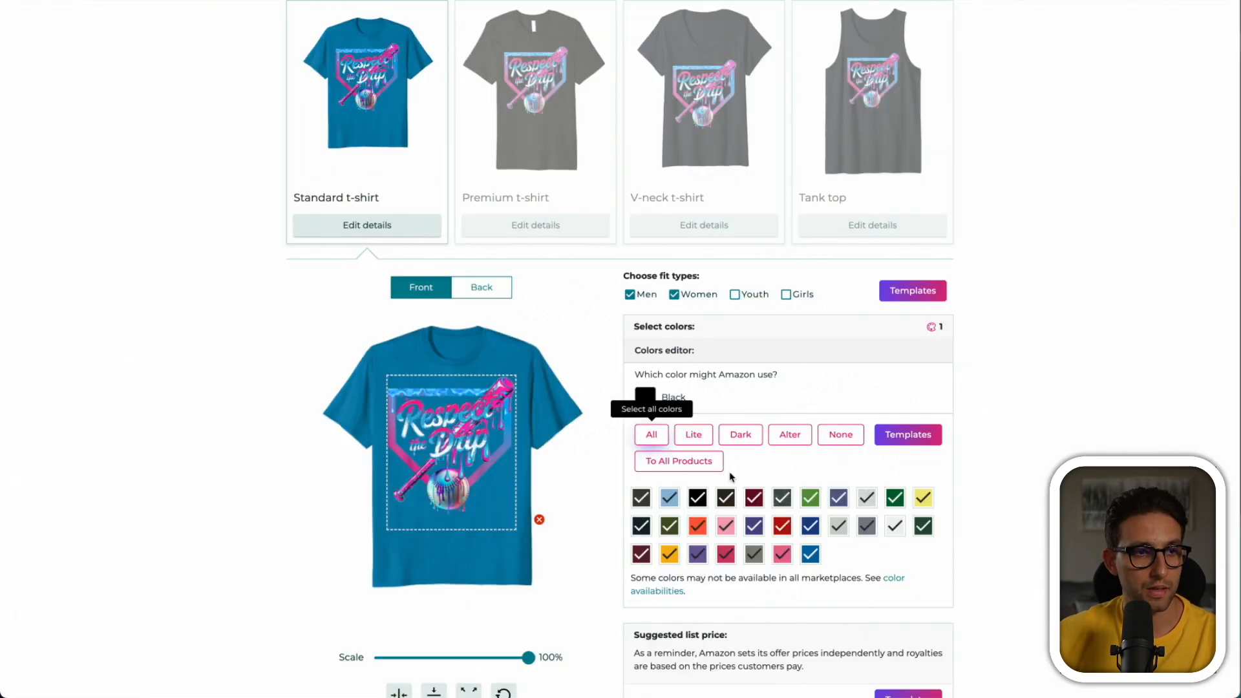
left_click(740, 437)
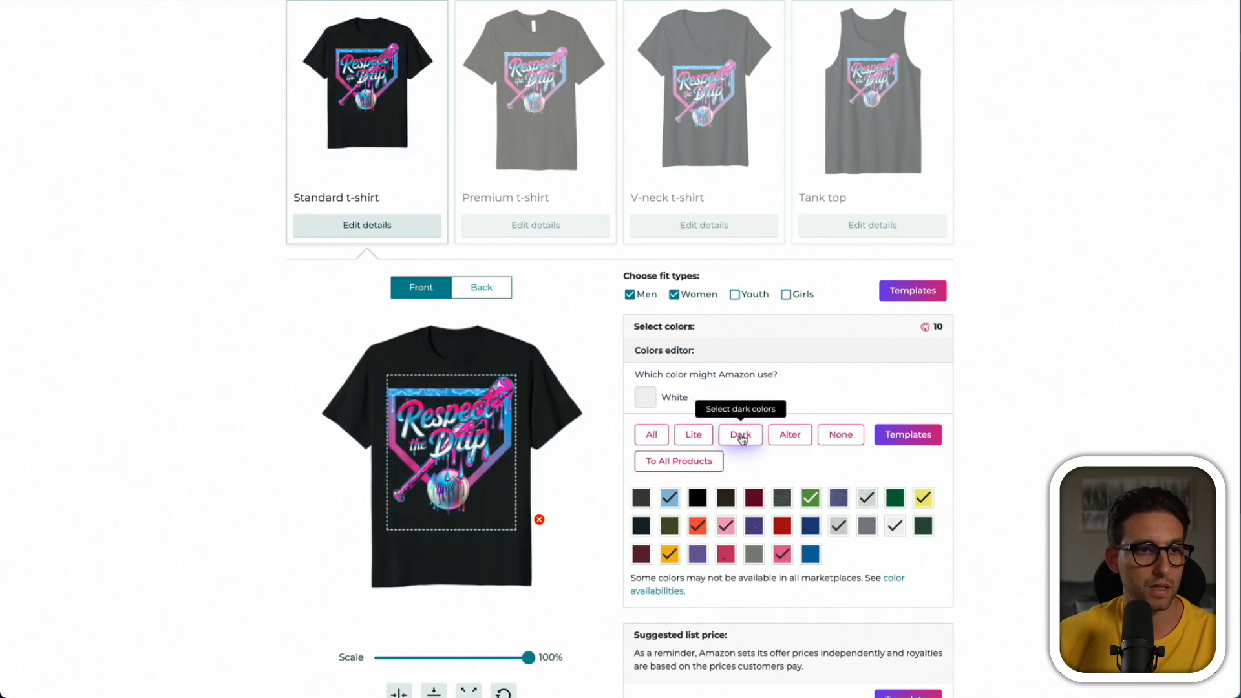
left_click(904, 436)
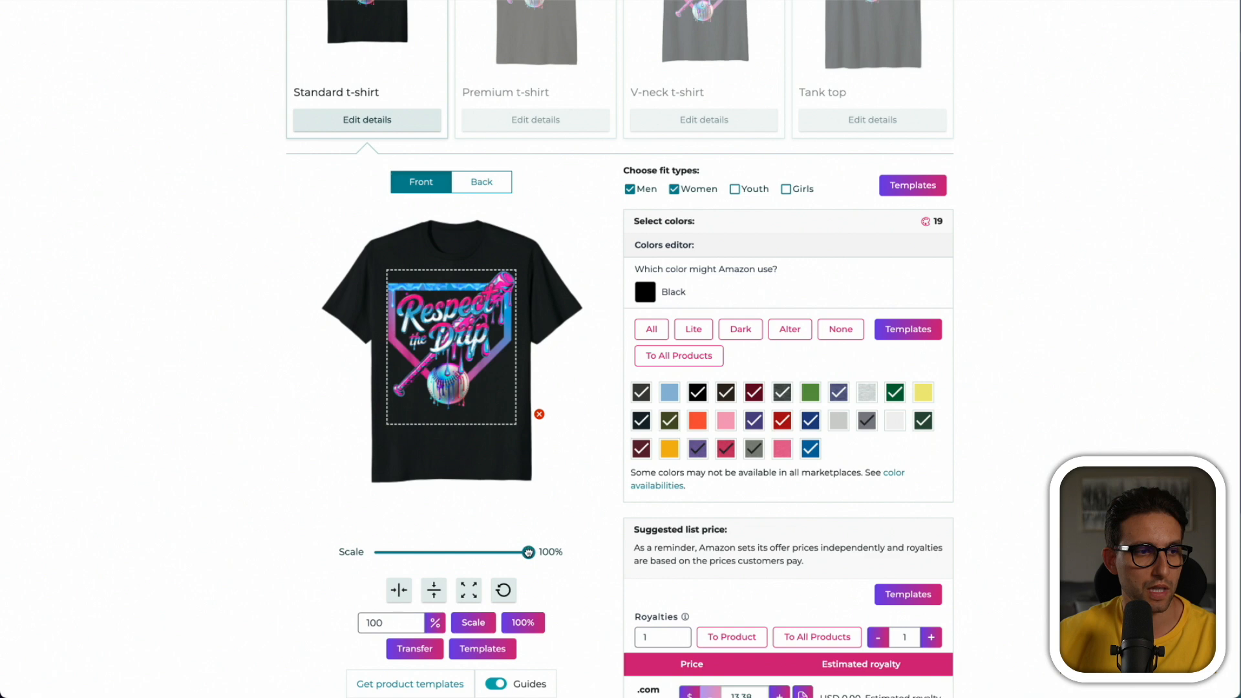
Try the Standard t-shirt artwork at 80% scale and restore it to 100%.
left_click_drag(518, 552, 497, 552)
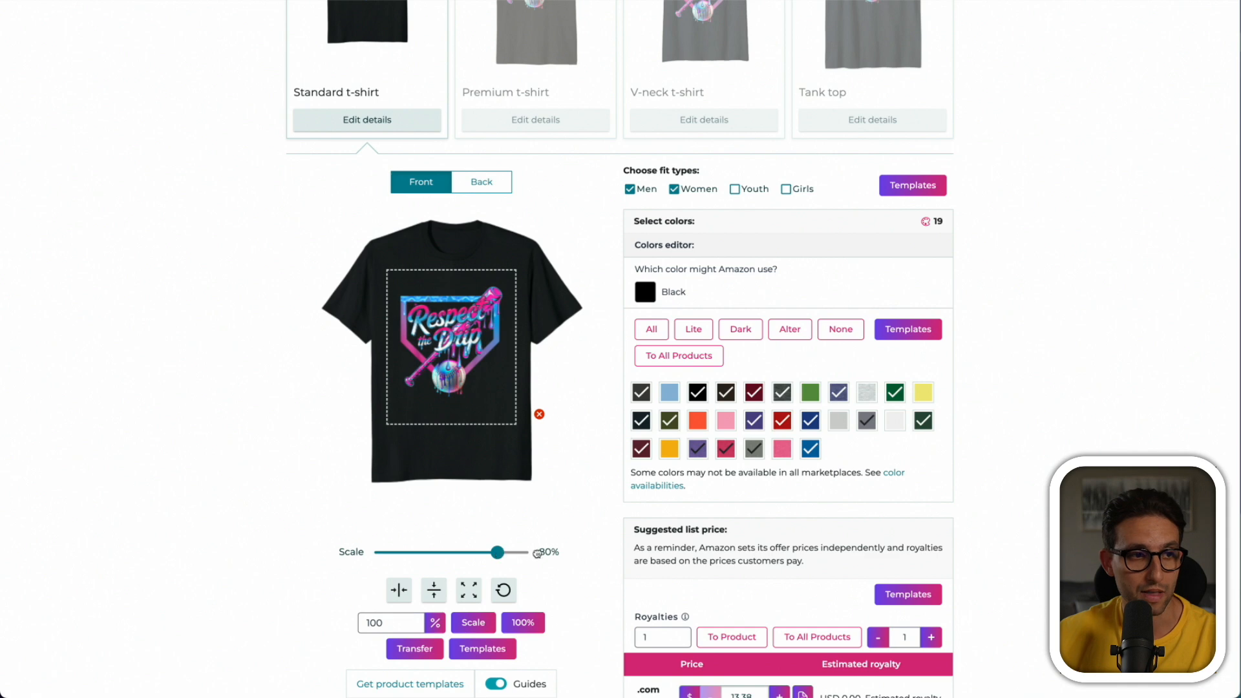
left_click(537, 553)
scroll(398, 296, "down", 1)
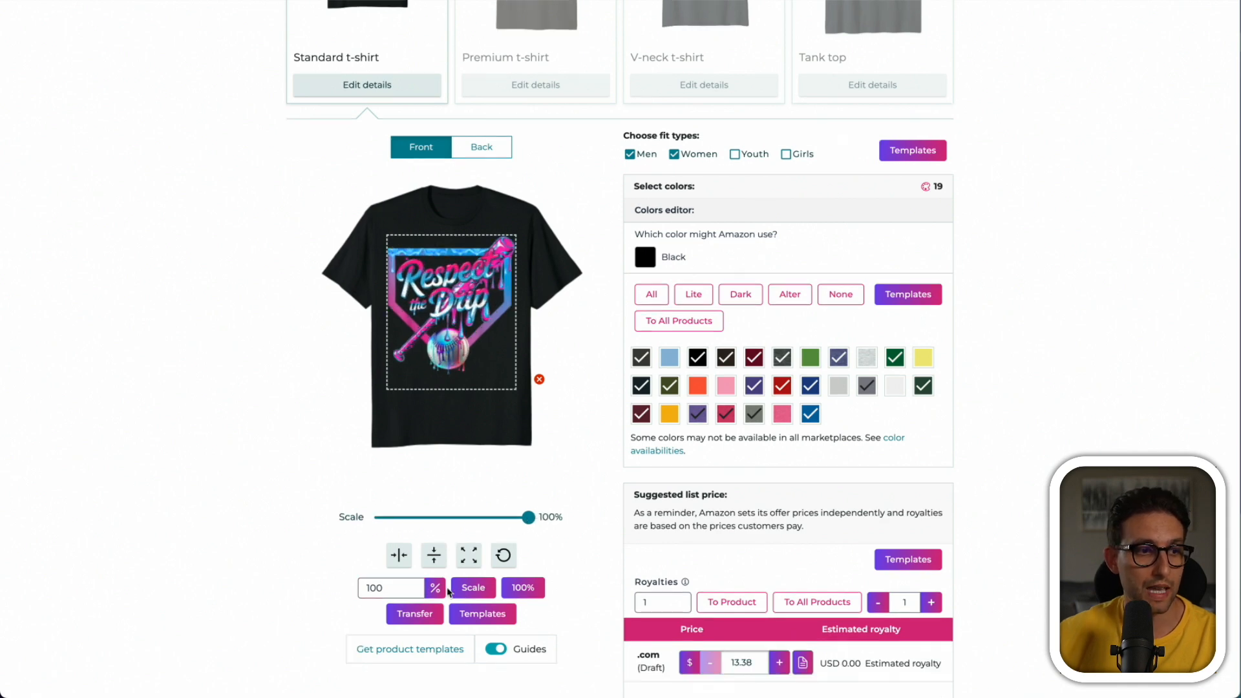
View the Standard t-shirt's artwork scale templates and its list price templates.
left_click(480, 616)
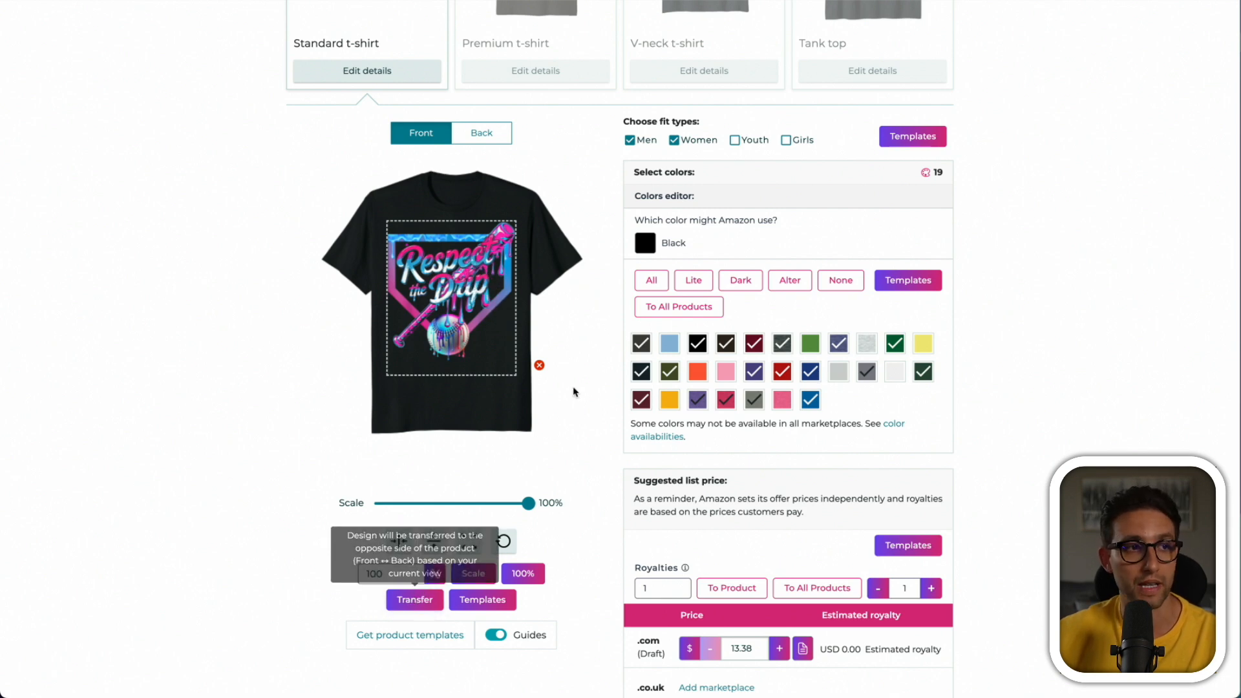
scroll(574, 390, "down", 1)
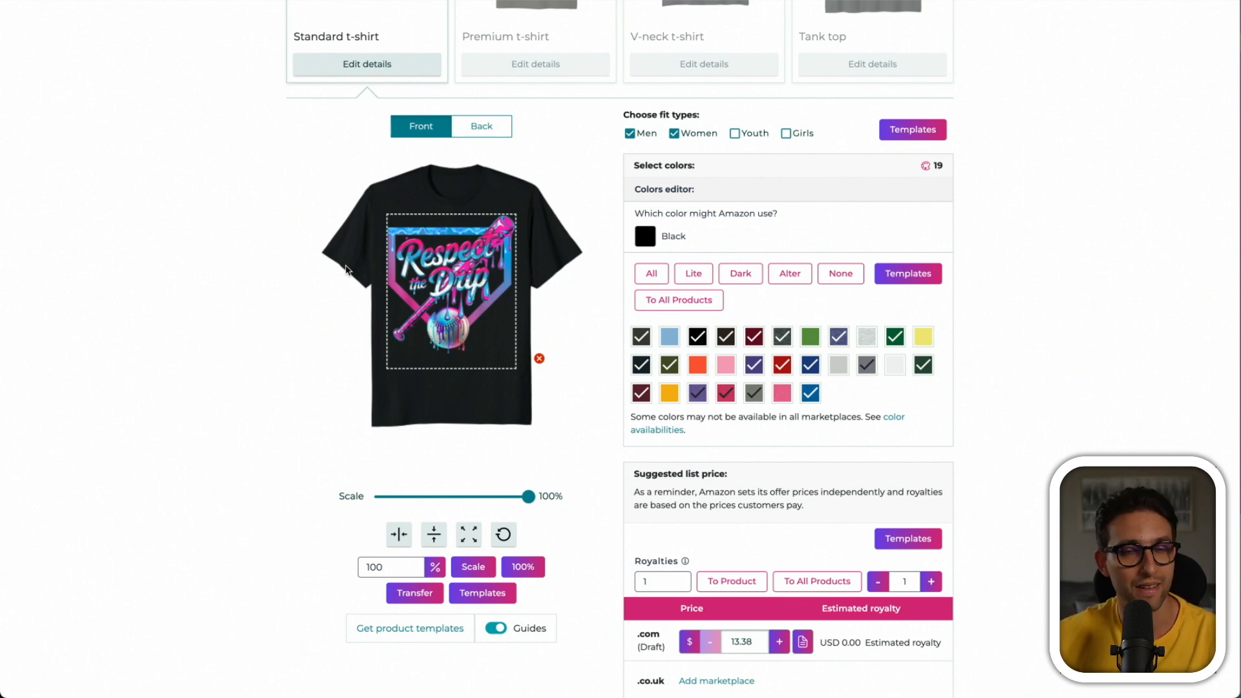
scroll(711, 387, "down", 3)
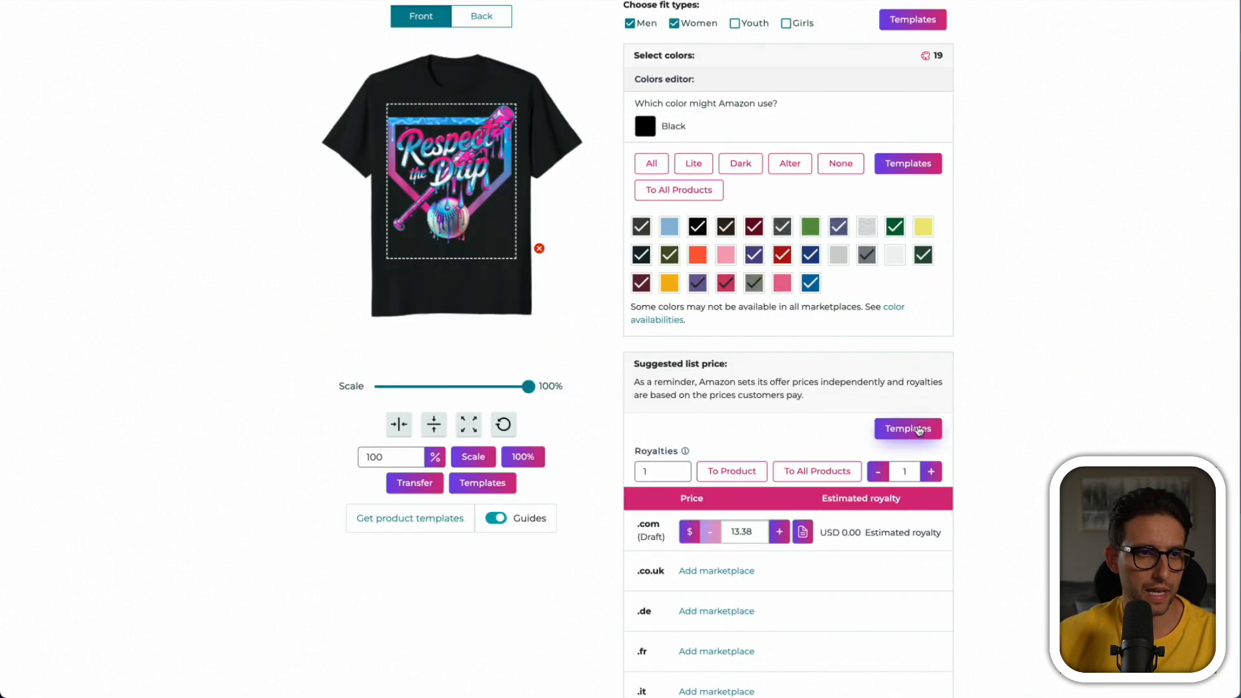
left_click(915, 429)
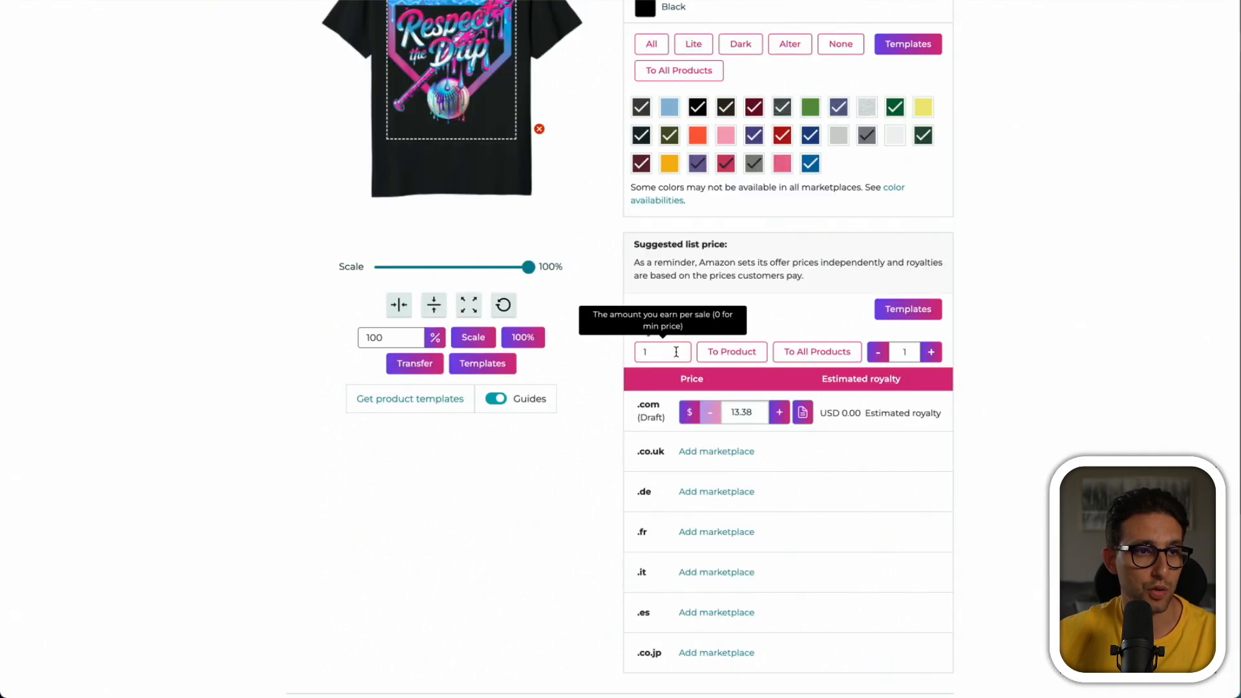
Apply a royalty of 5 to the Standard t-shirt's price, and replace it with a royalty of 0.
double_click(676, 351)
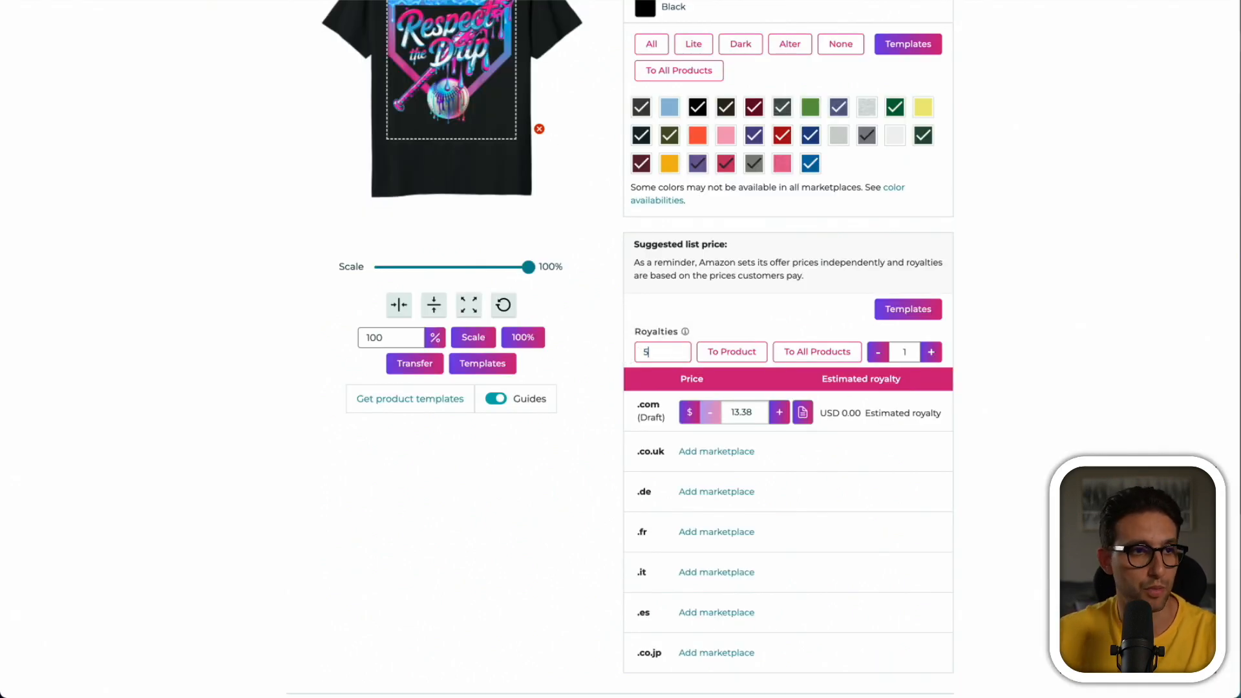
left_click(721, 354)
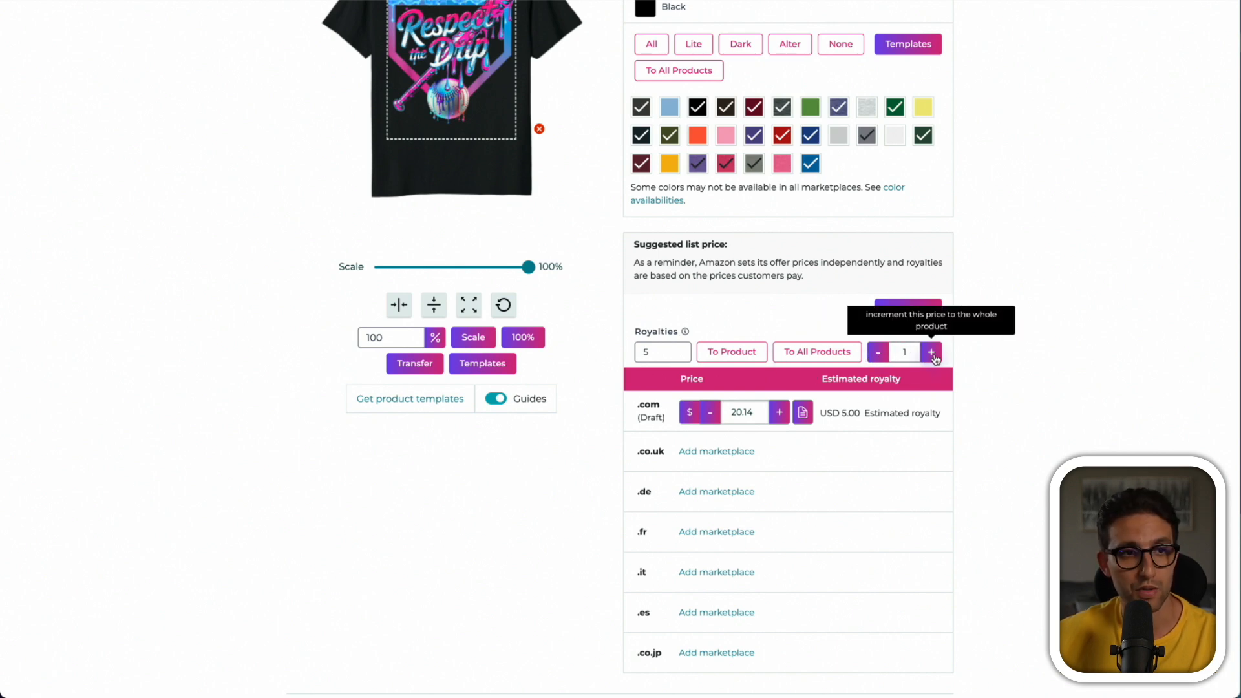
left_click_drag(662, 352, 624, 354)
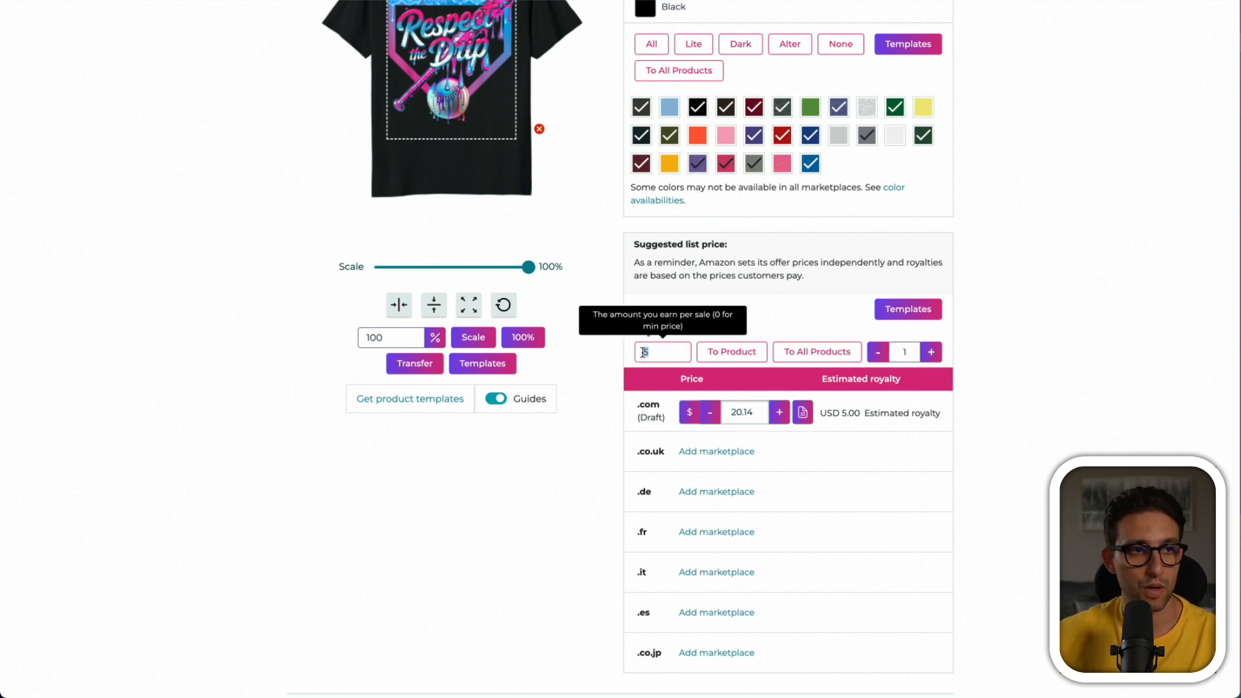
type("0")
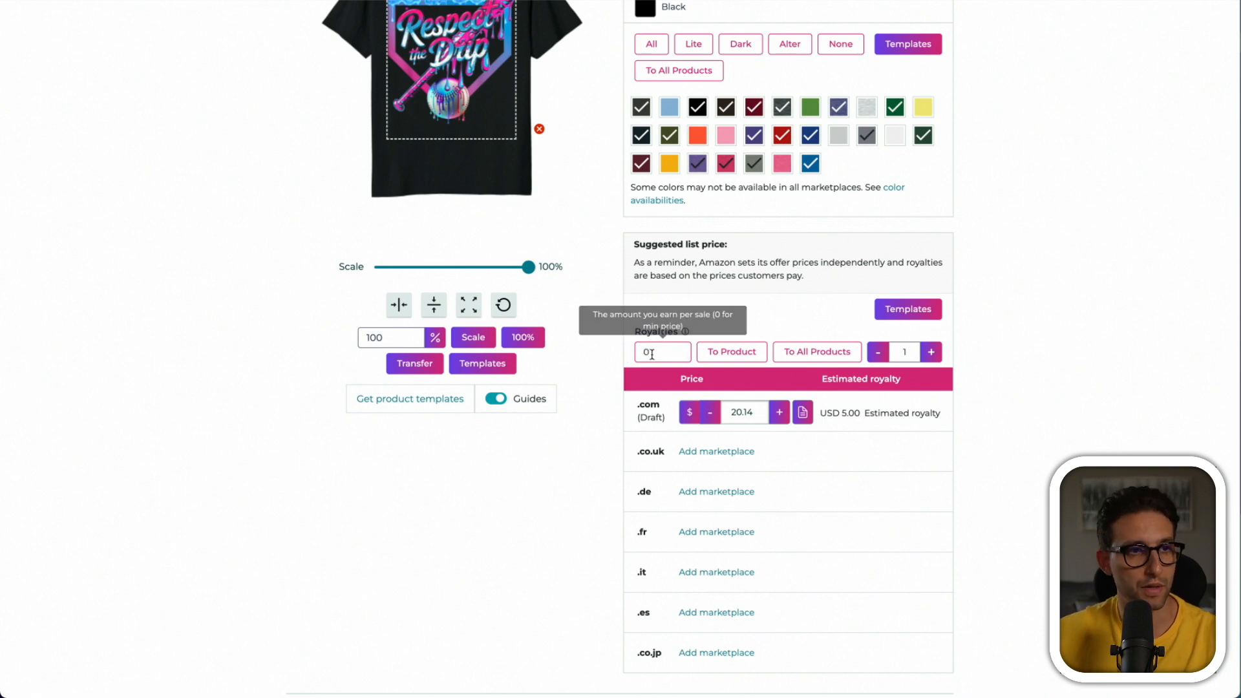
left_click(717, 353)
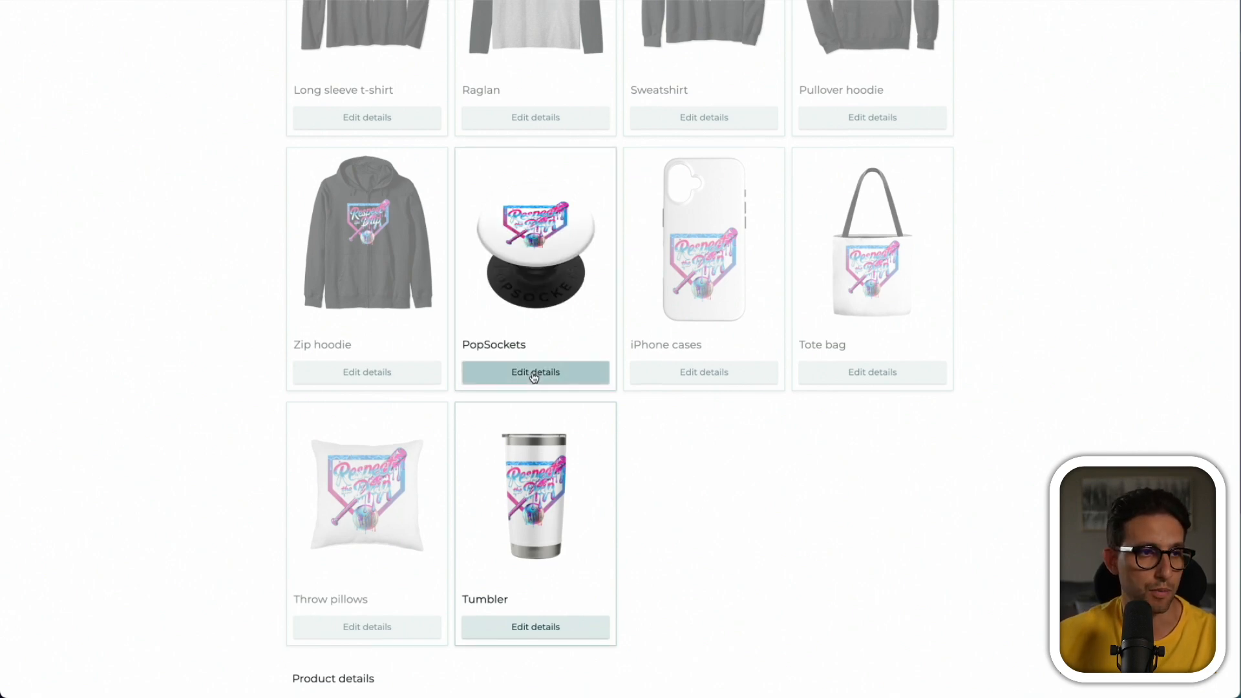
Open the PopSockets details and view the background color choices in its Scale & Background Color Templates.
left_click(534, 373)
scroll(535, 375, "down", 4)
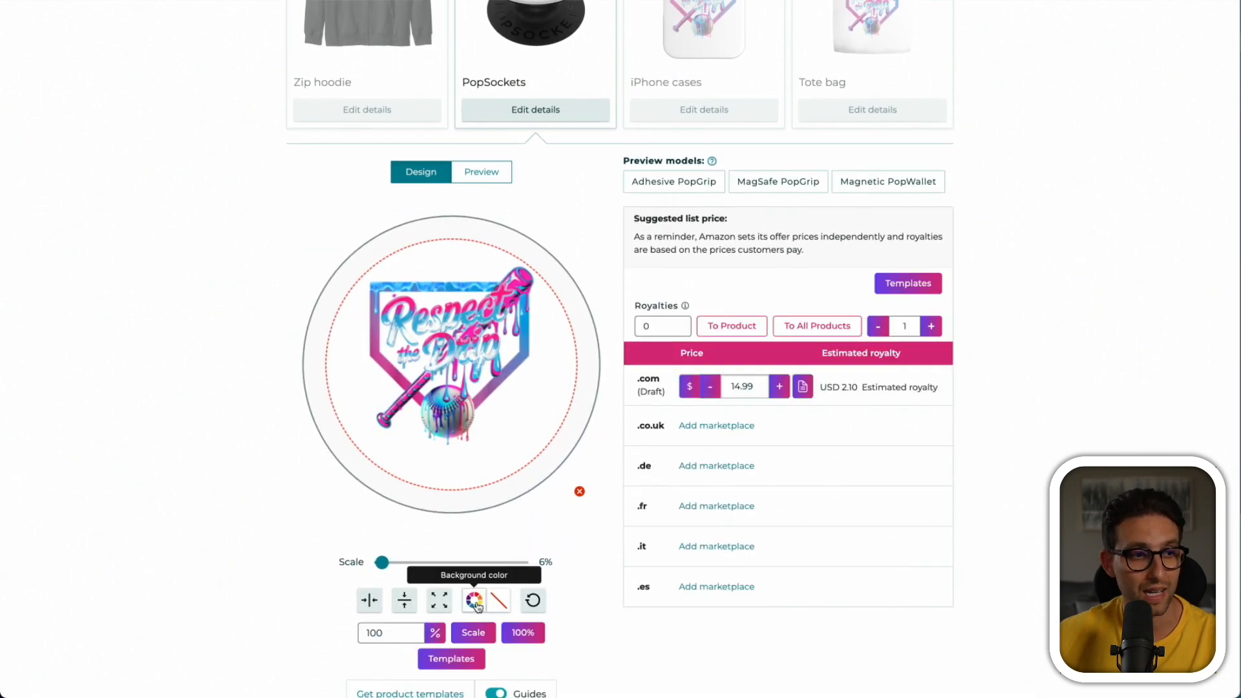
left_click(455, 660)
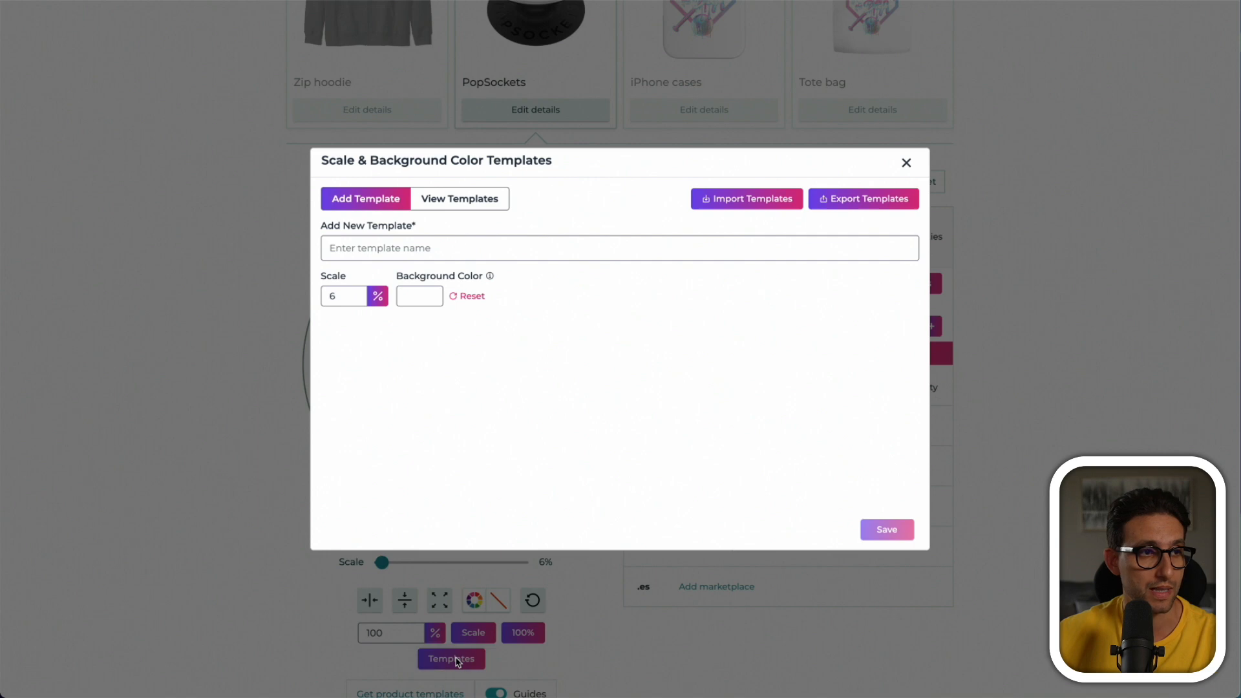
left_click(419, 301)
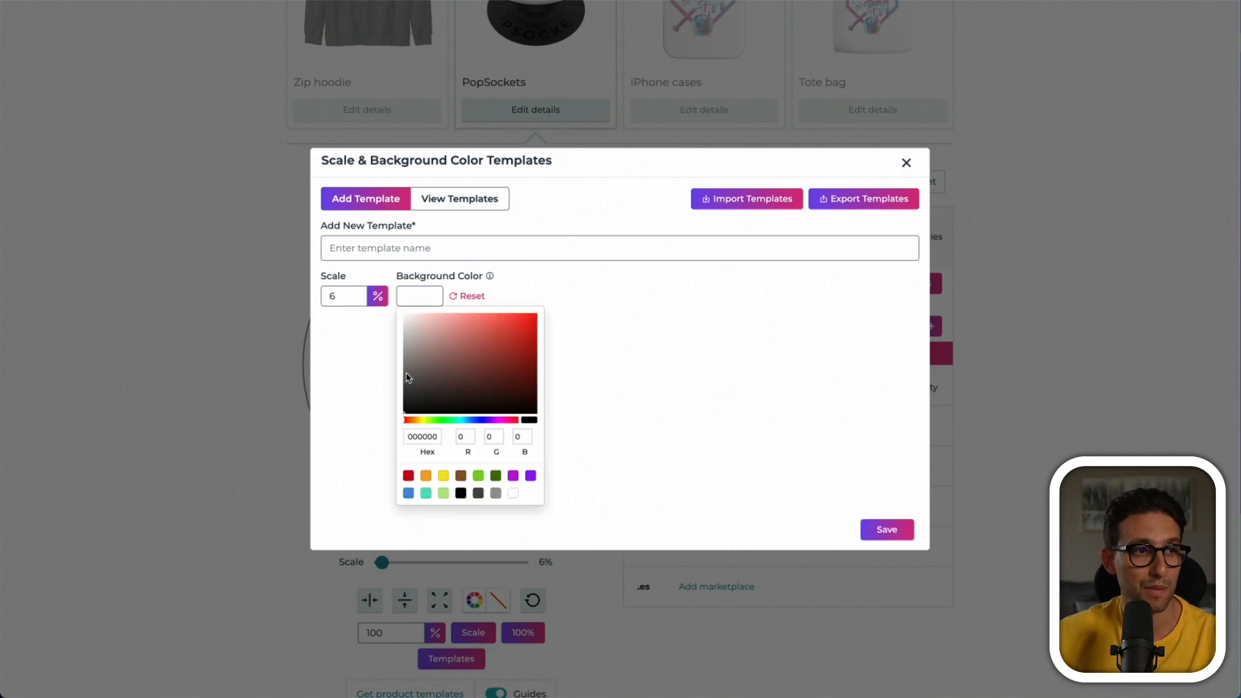
left_click(373, 377)
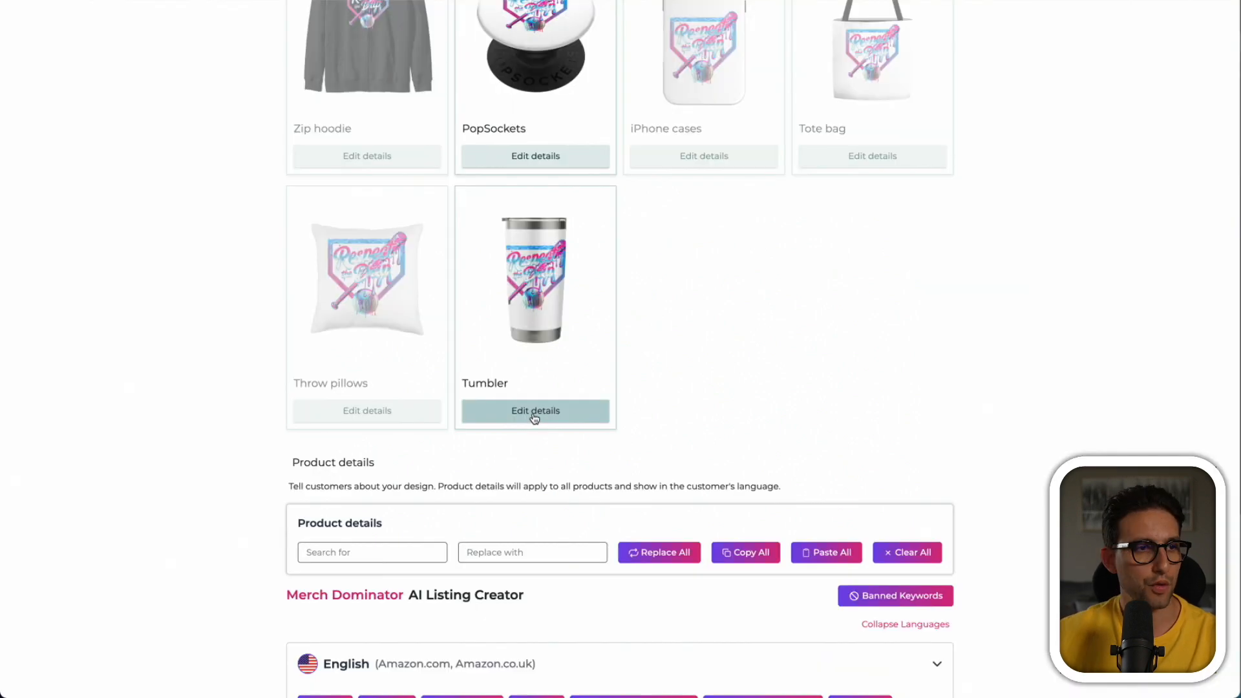
Re-upload the Tumbler's artwork duplicated as a pattern, and preview it on the product.
left_click(535, 409)
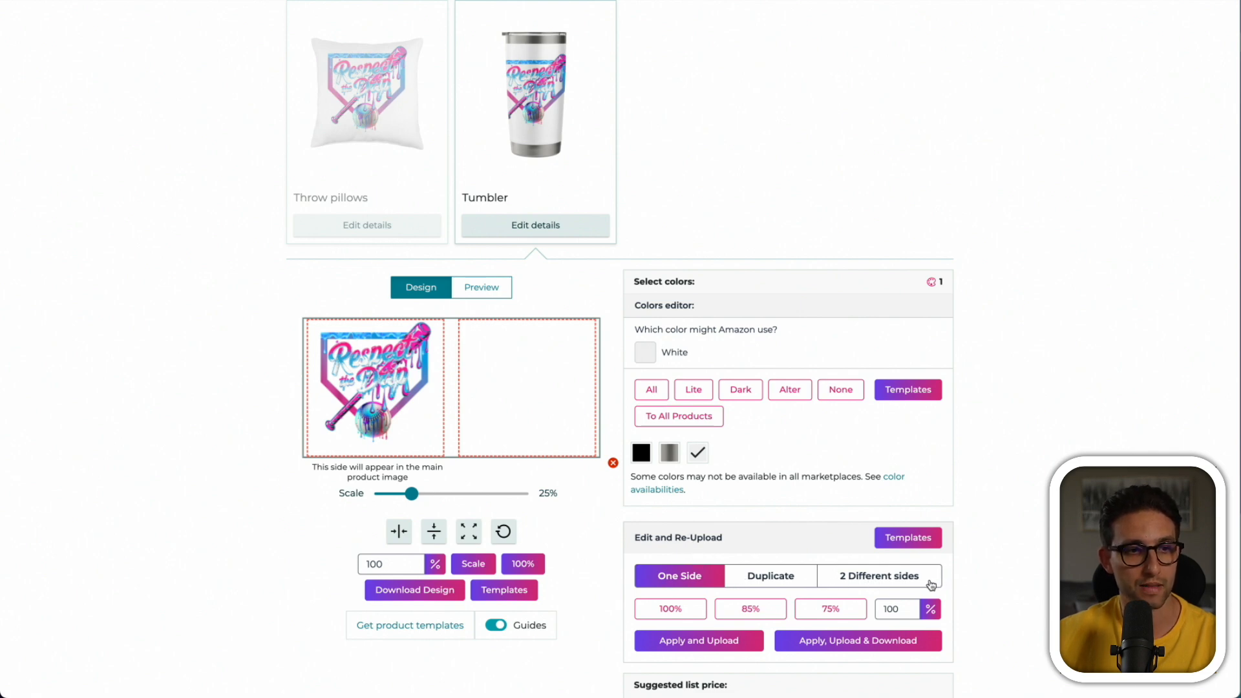
left_click(762, 577)
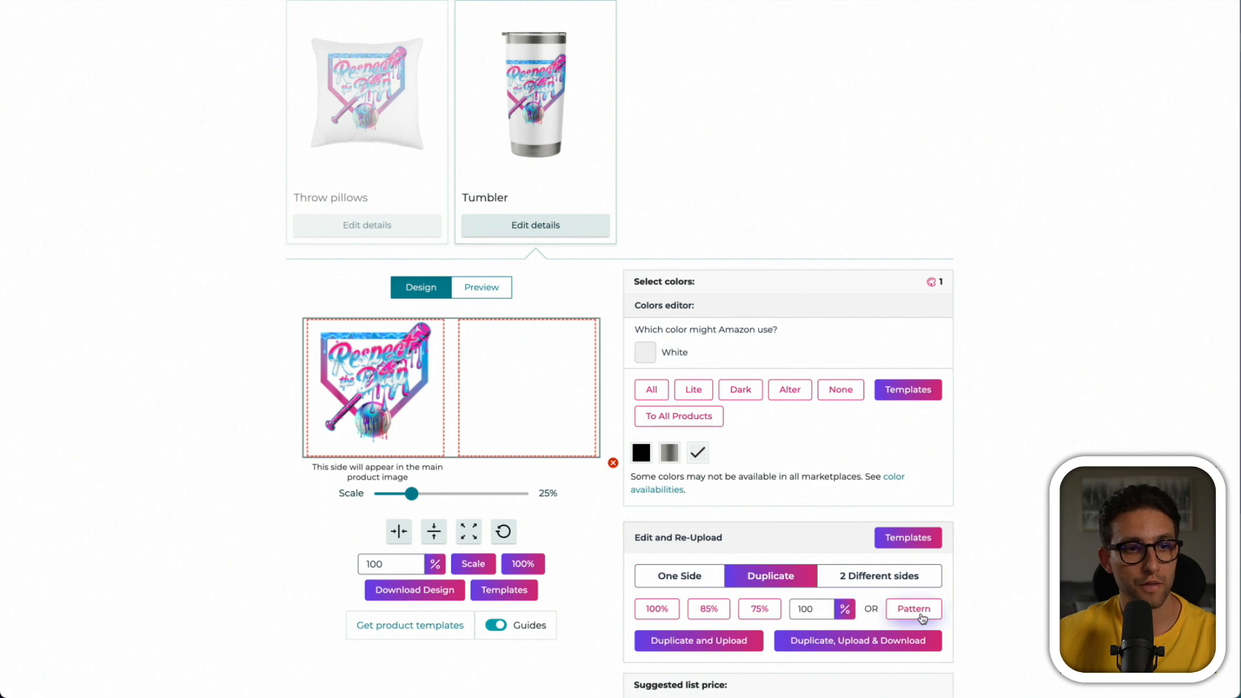
left_click(914, 611)
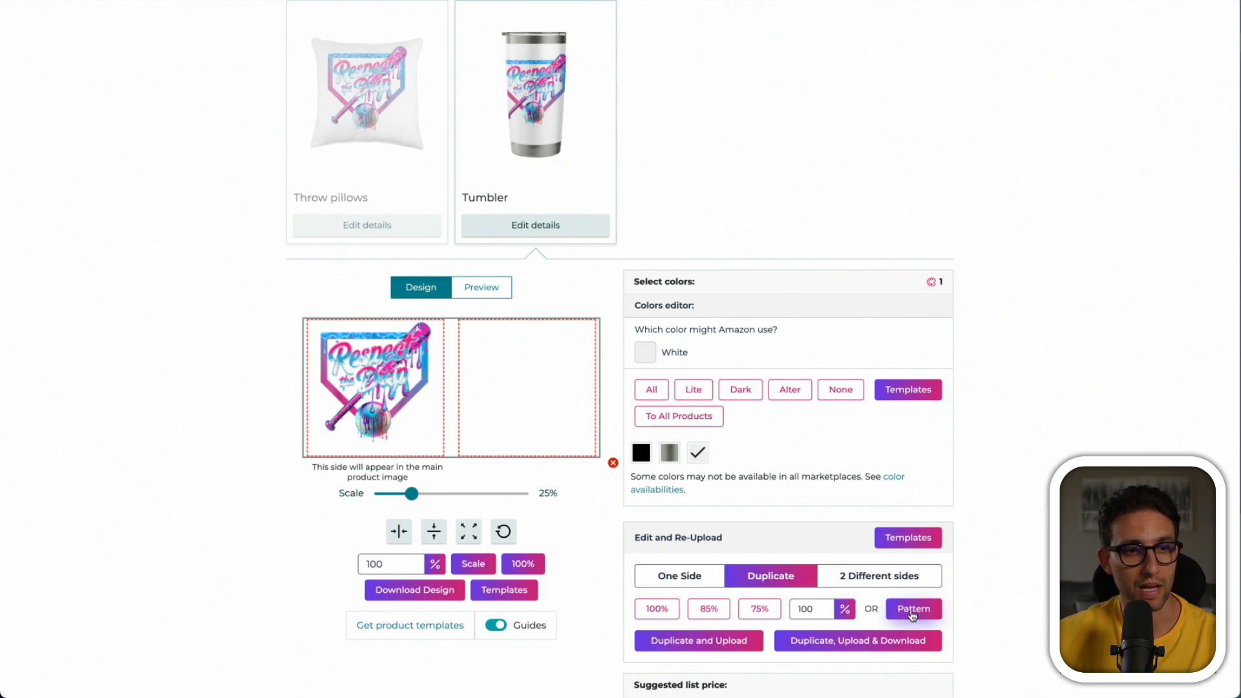
left_click(690, 645)
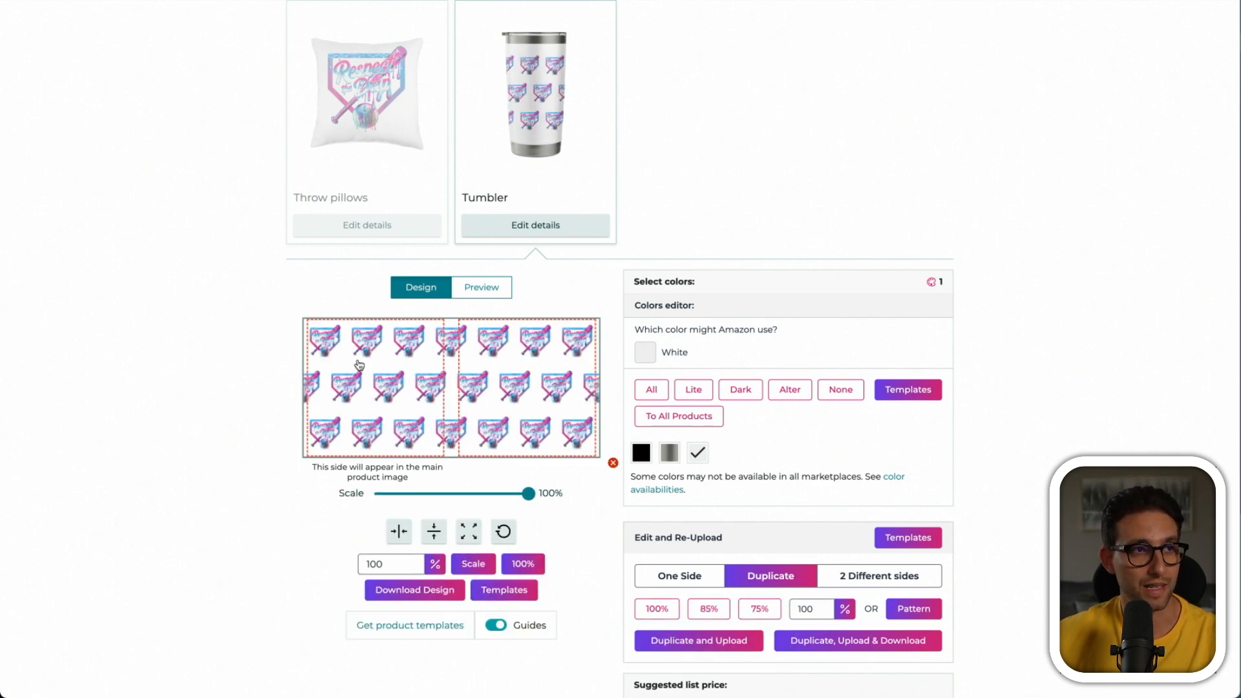
left_click(482, 287)
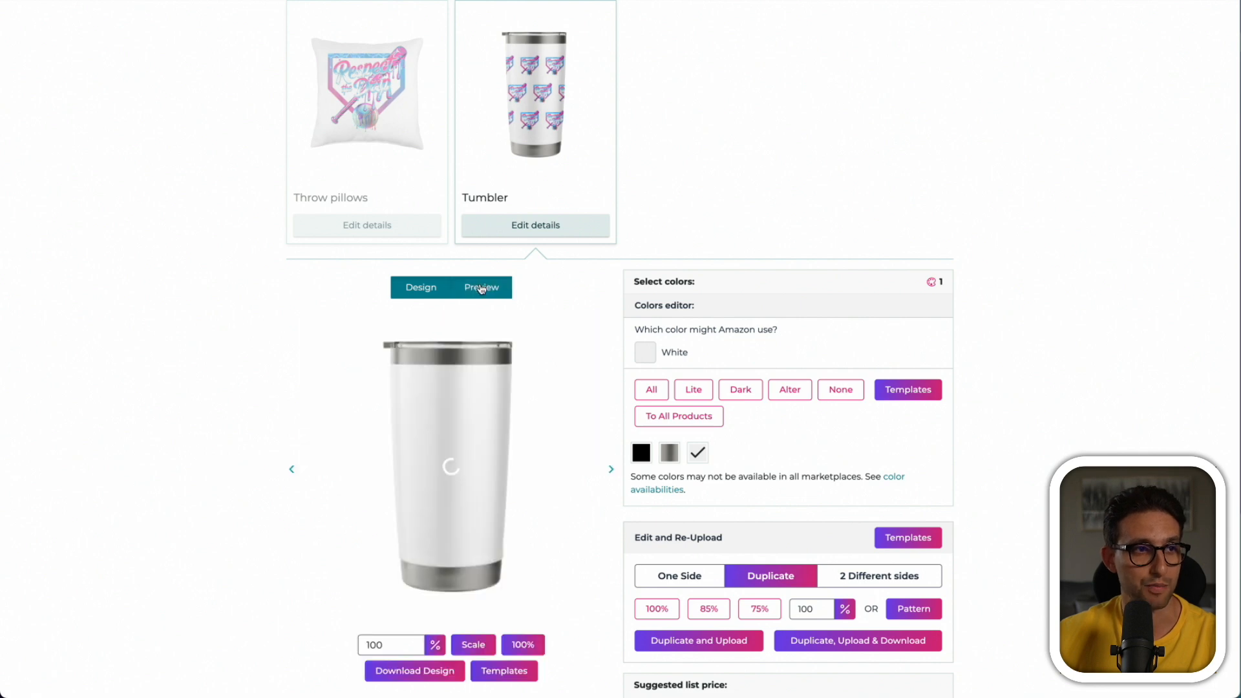
left_click(421, 287)
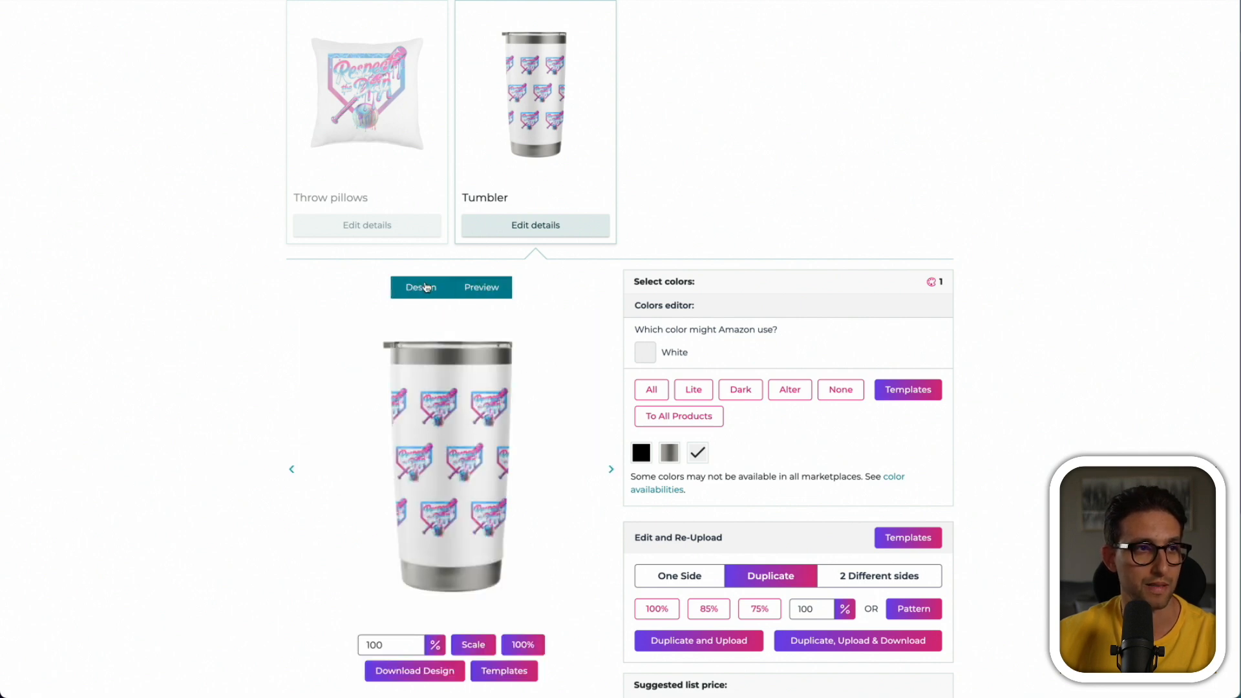
View the Tumbler's two-different-sides artwork options, and apply and re-upload its artwork as One Side.
left_click(876, 576)
scroll(710, 515, "down", 3)
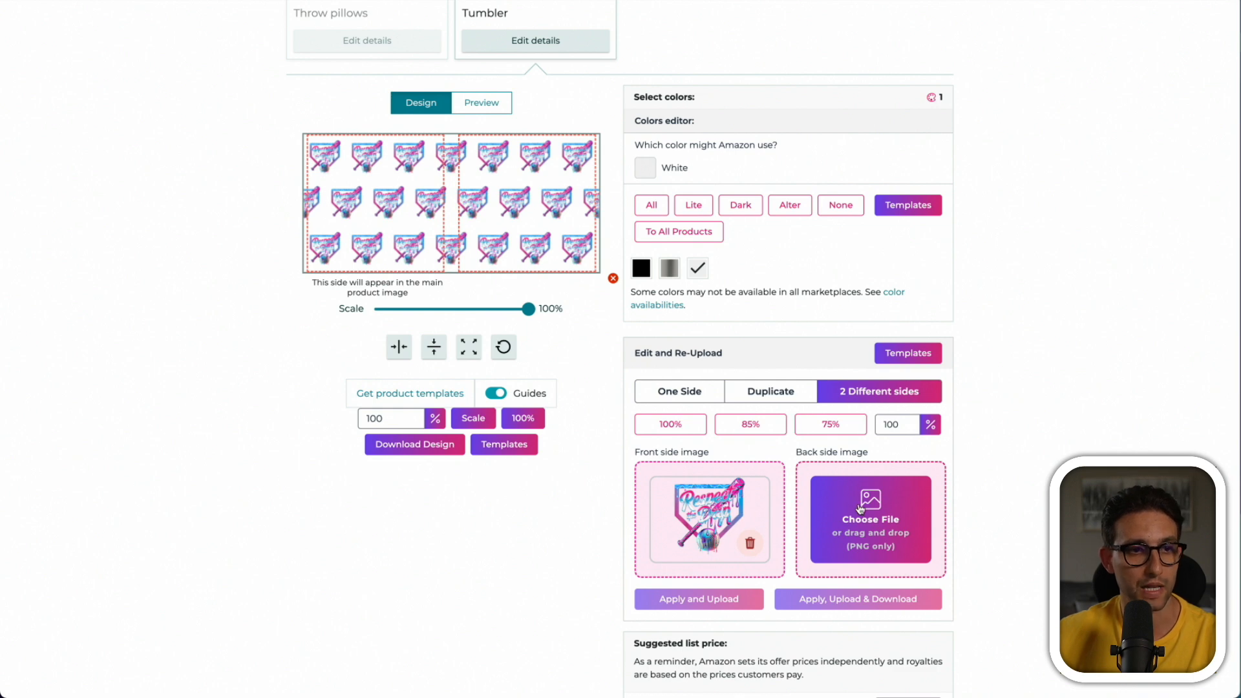
scroll(866, 511, "up", 3)
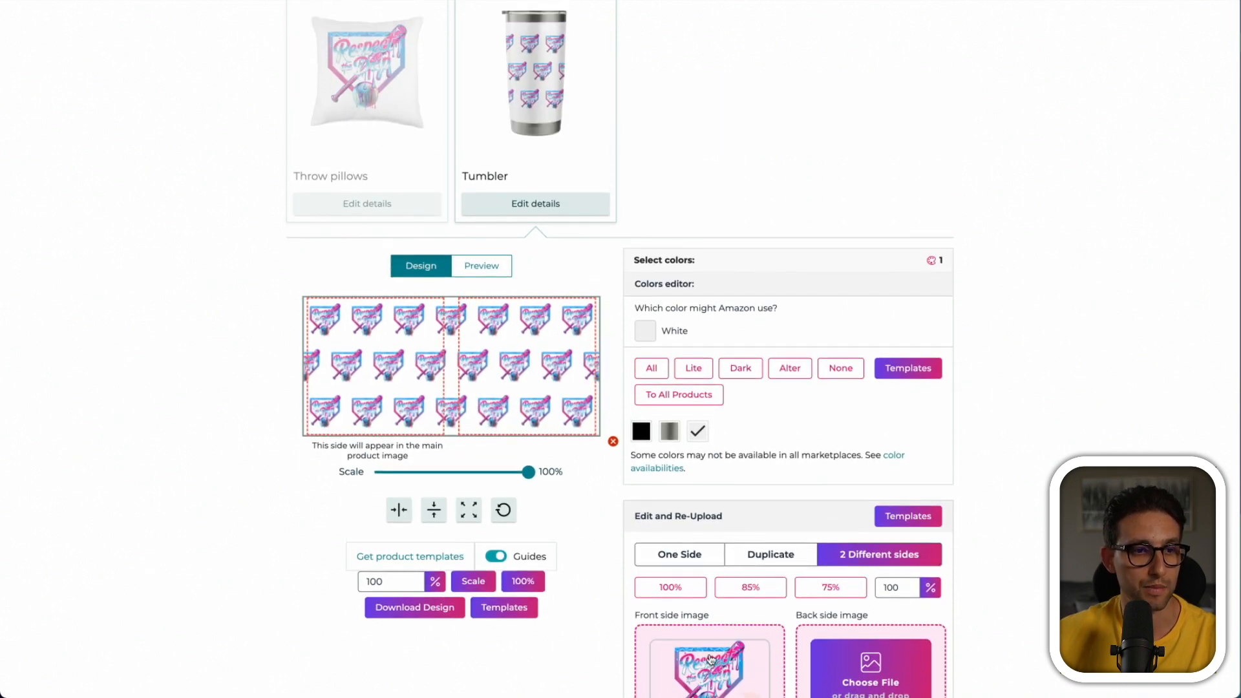
scroll(917, 648, "down", 1)
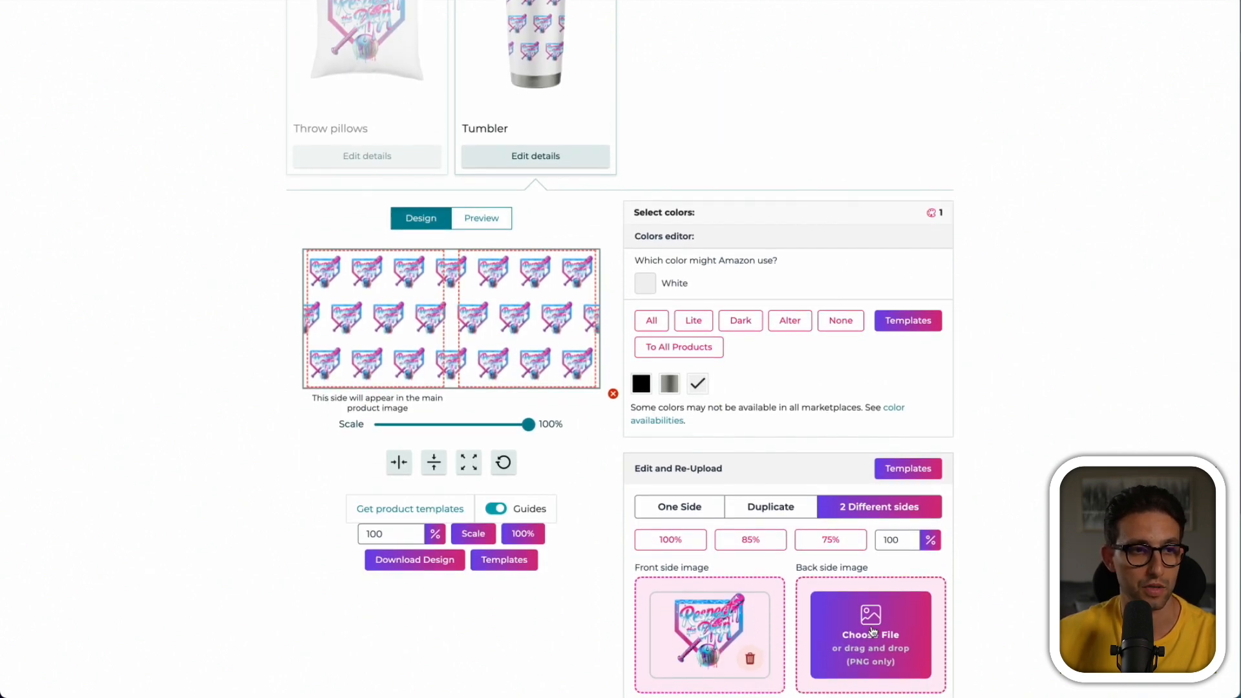
left_click(680, 512)
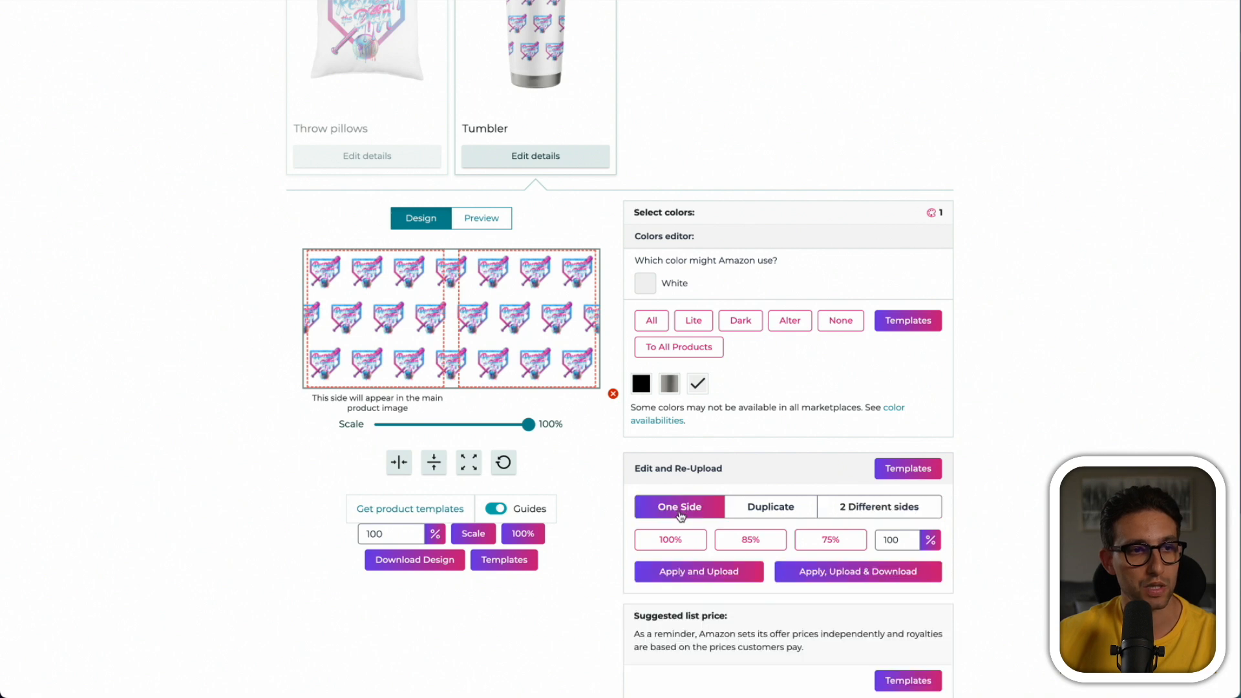
left_click(692, 571)
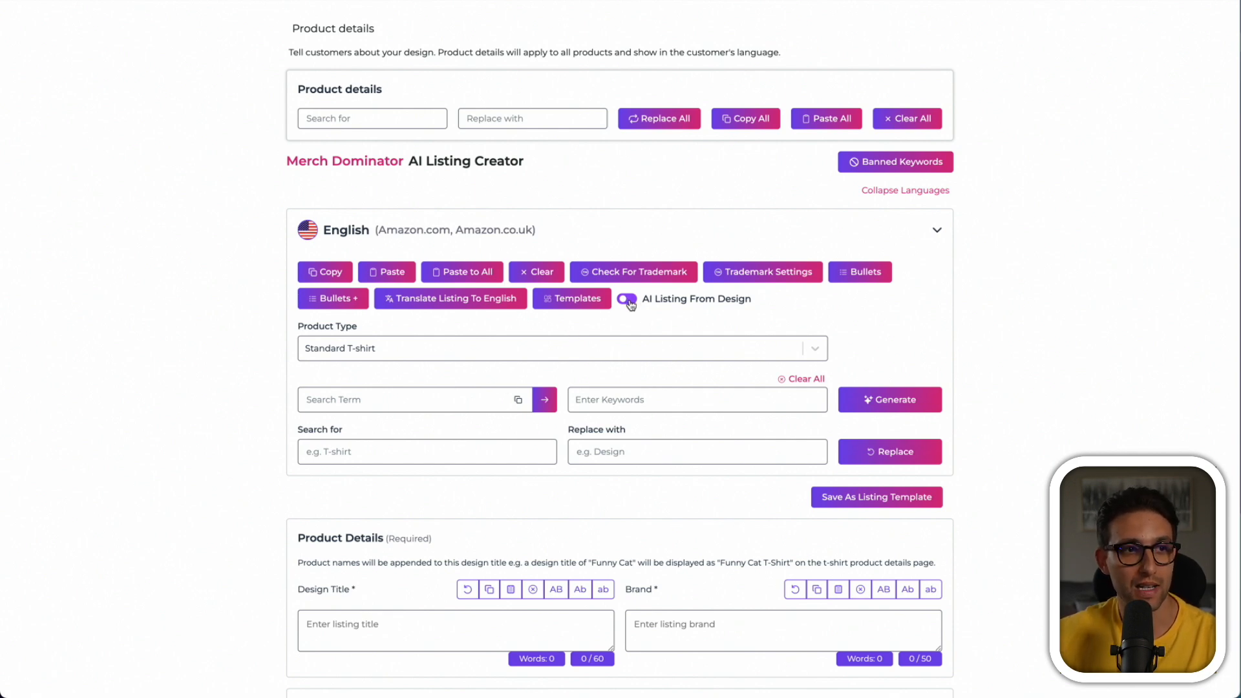
Generate the English Standard T-shirt listing from the design, and view the form for saving it as a listing template.
left_click(888, 410)
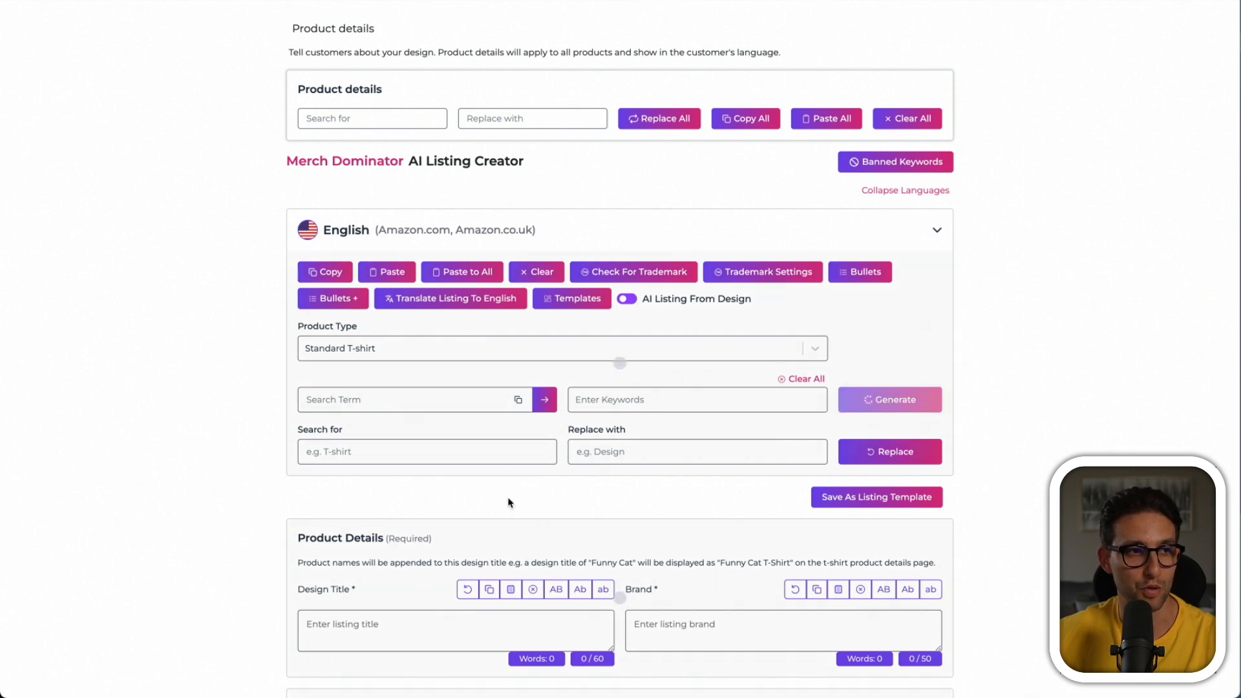
scroll(489, 226, "down", 5)
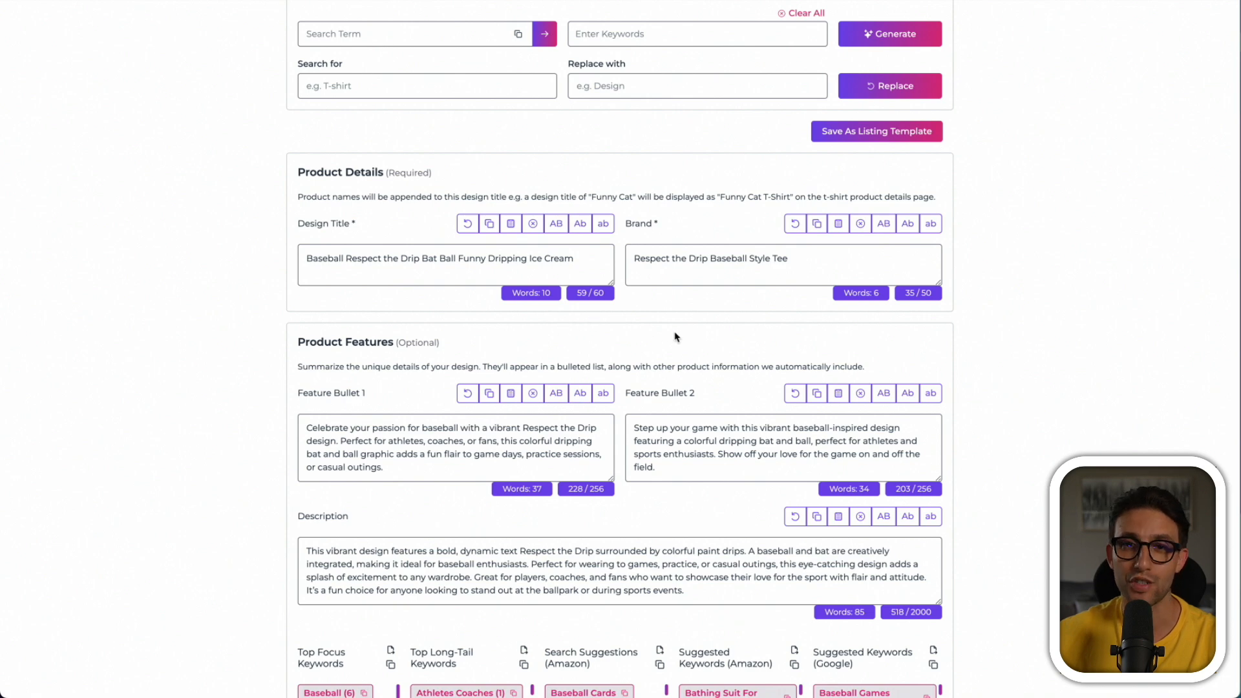
scroll(677, 337, "up", 3)
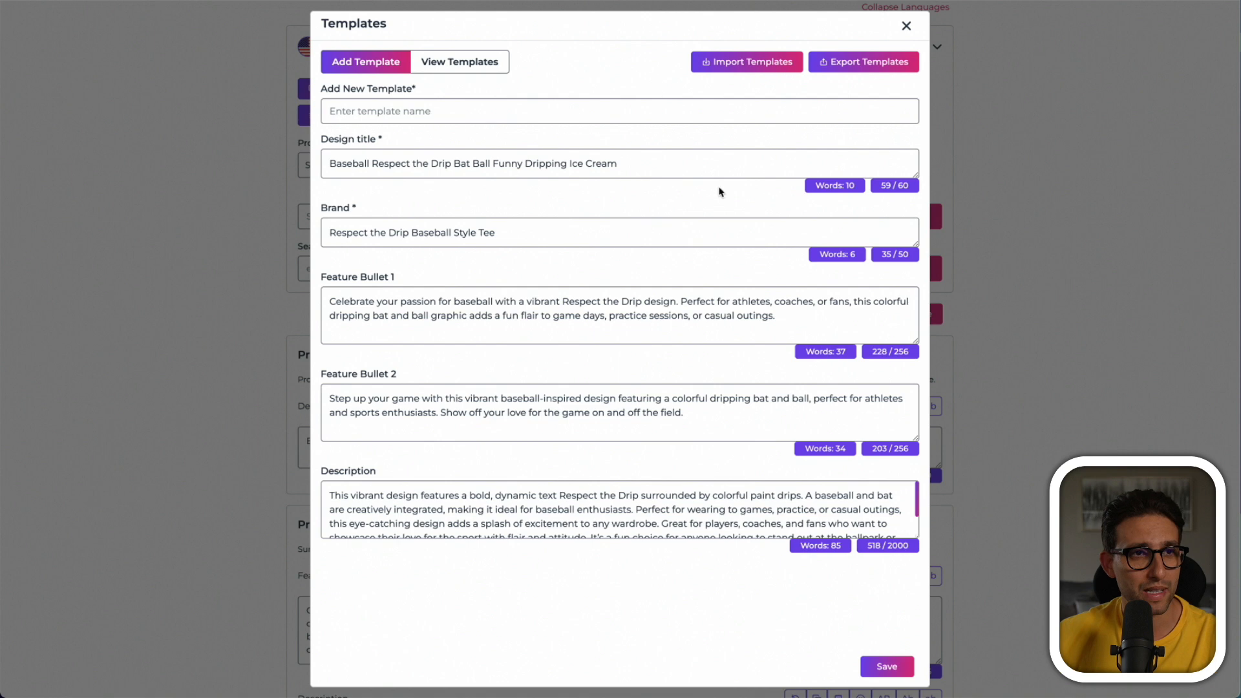
left_click(906, 27)
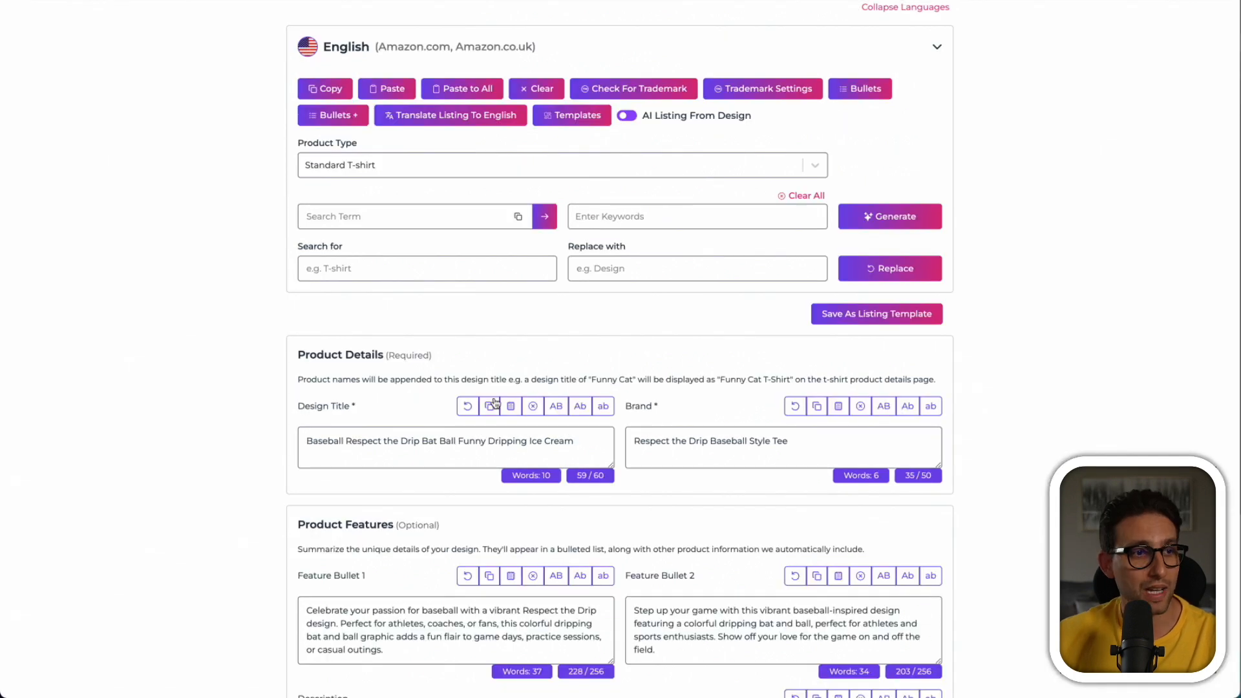
Check the generated English listing for trademarks and inspect the flagged phrase "your love" in Feature Bullet 2.
left_click(619, 85)
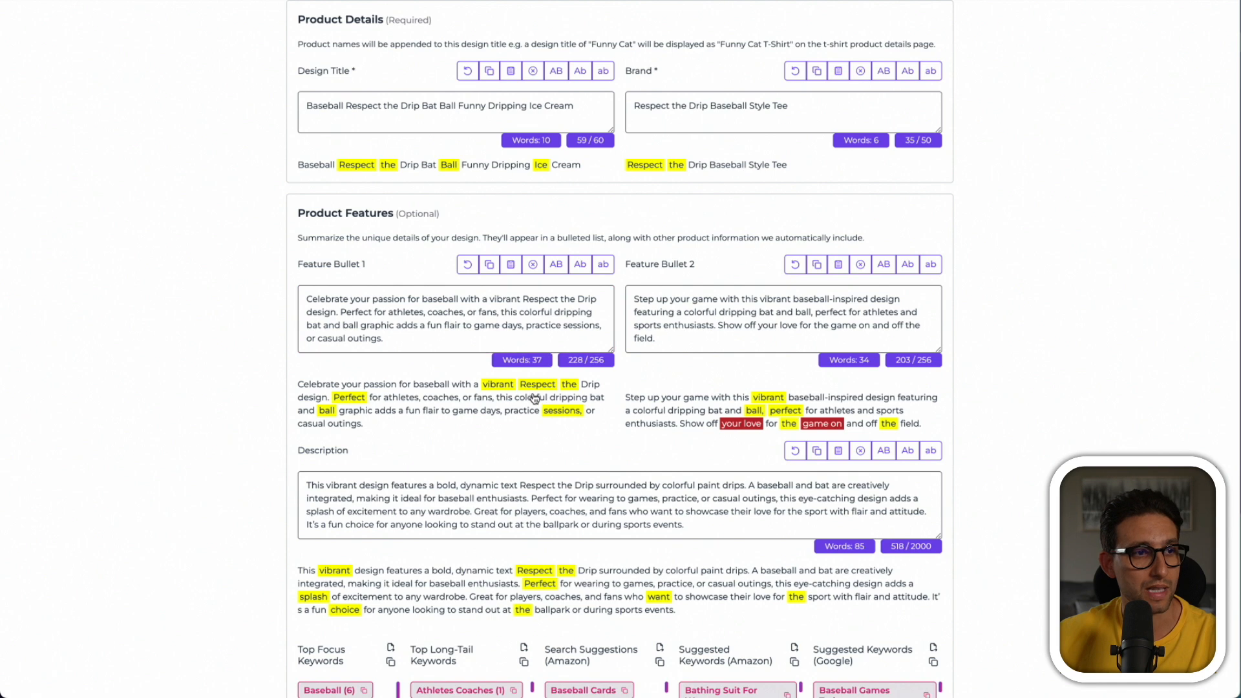
left_click(757, 425)
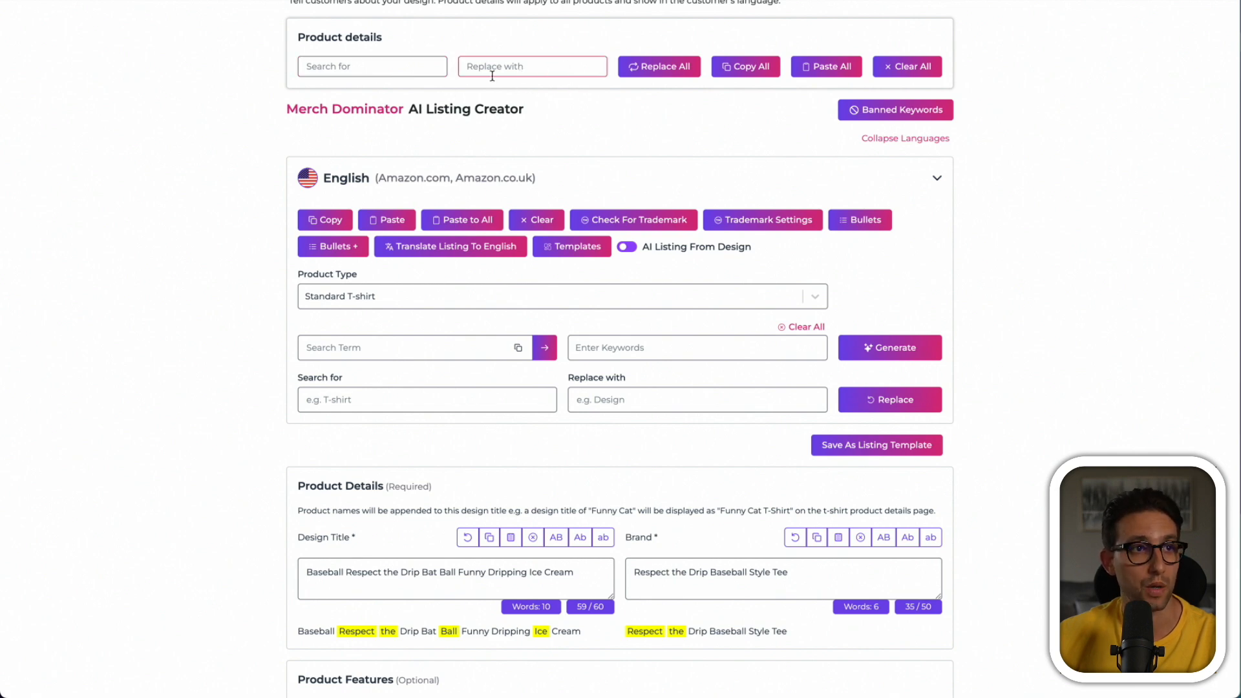
View the banned keywords per marketplace and the form for adding banned keywords.
left_click(887, 116)
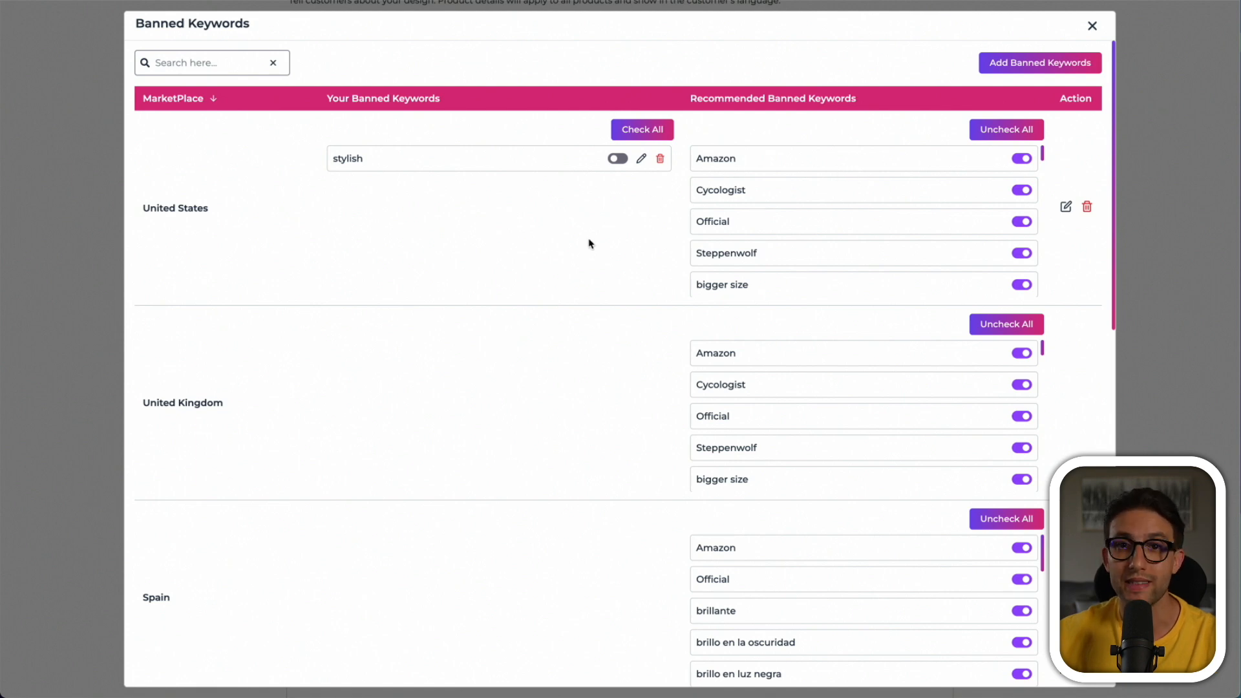
left_click(1024, 66)
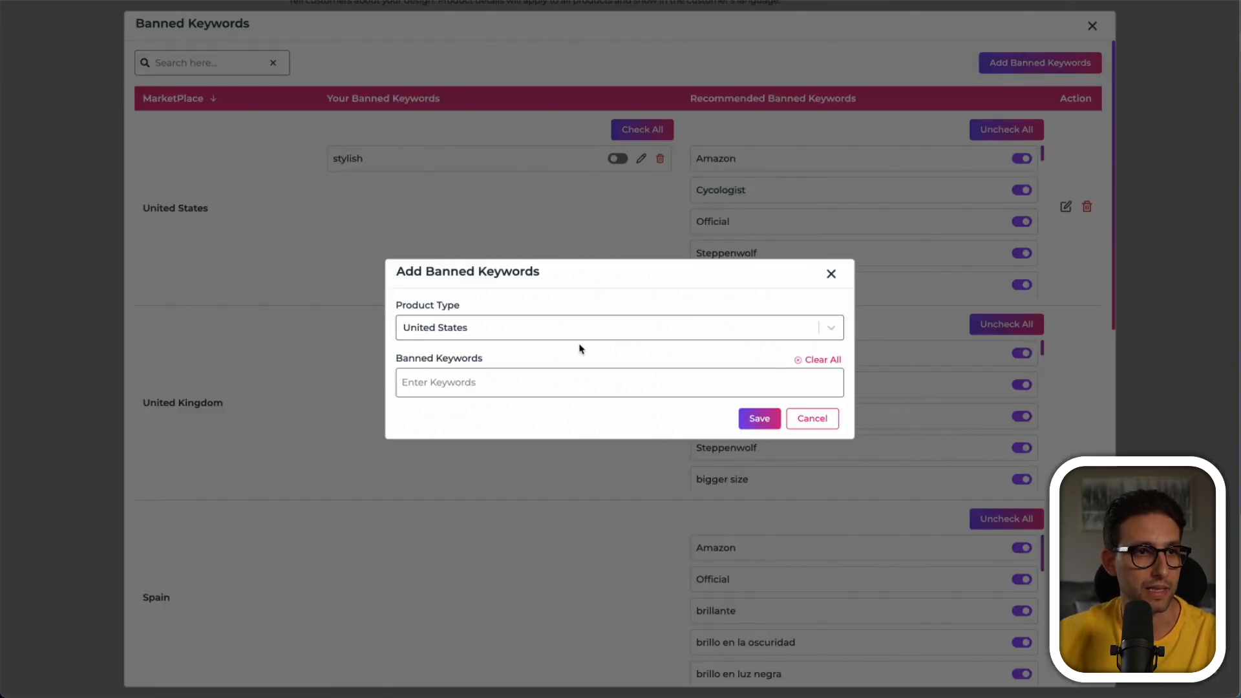
left_click(449, 338)
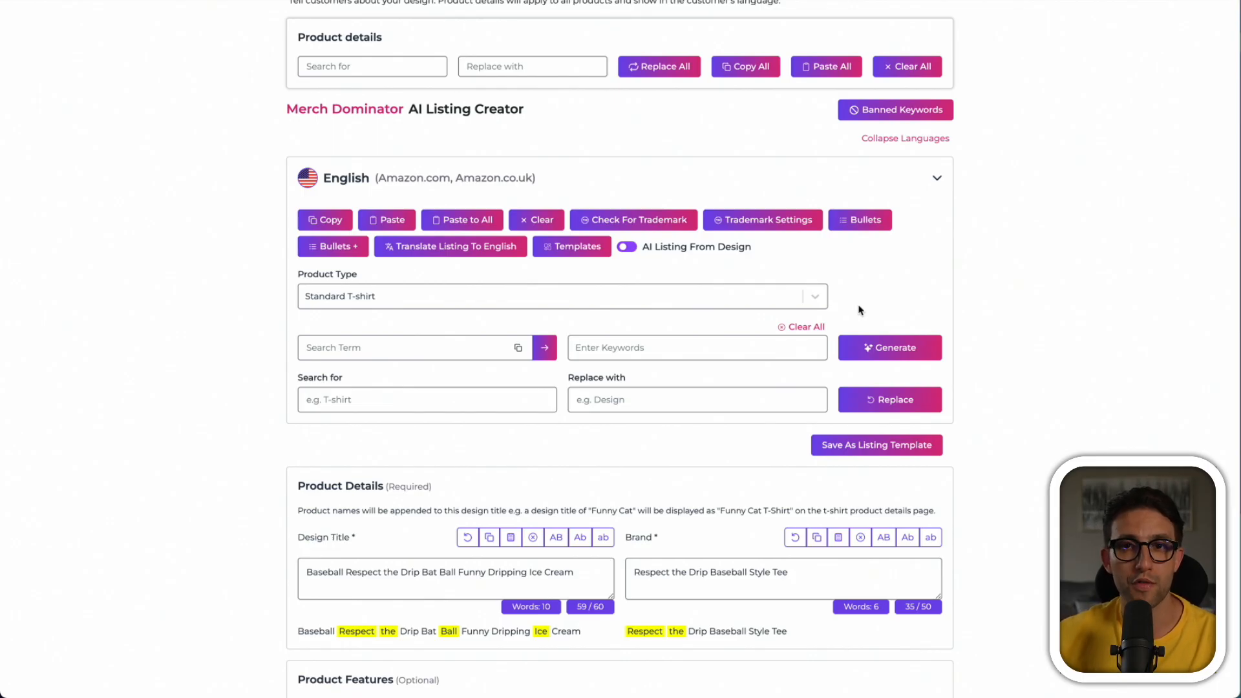
Switch the AI listing source to keywords, search for "respect the drip" and browse its Redbubble tags.
left_click(630, 248)
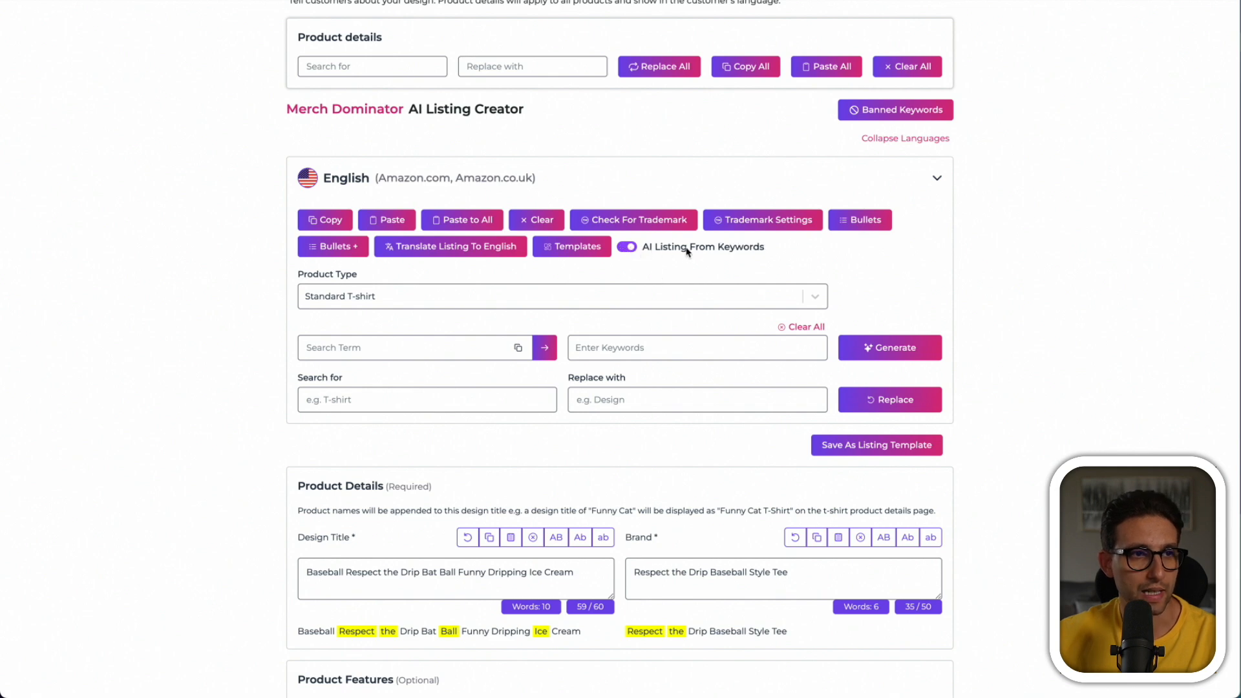
left_click(338, 349)
type("respe")
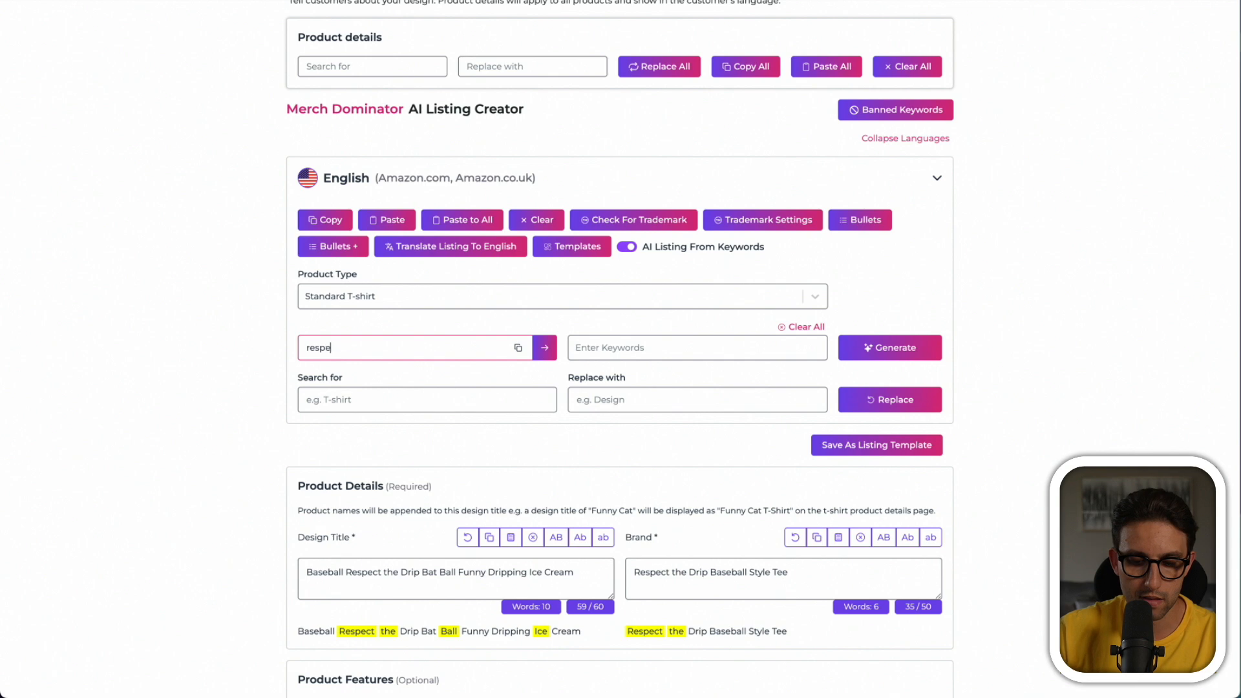
type("ct the drip")
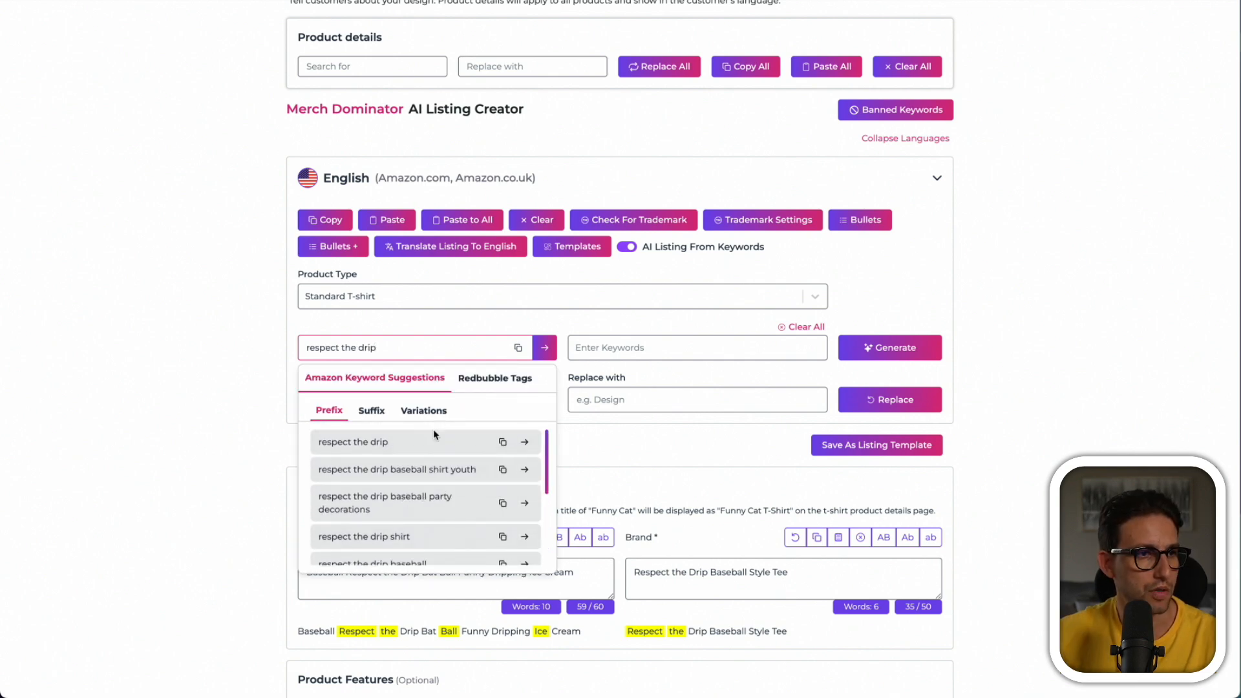
left_click(502, 384)
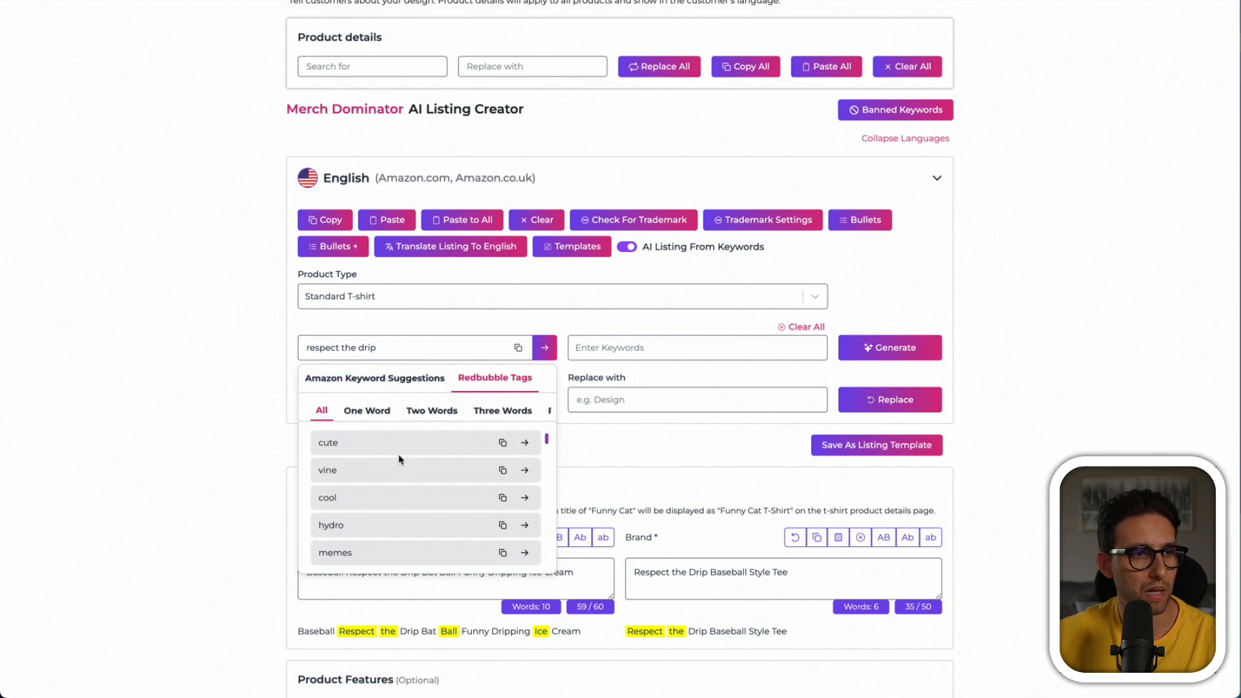
scroll(398, 459, "down", 10)
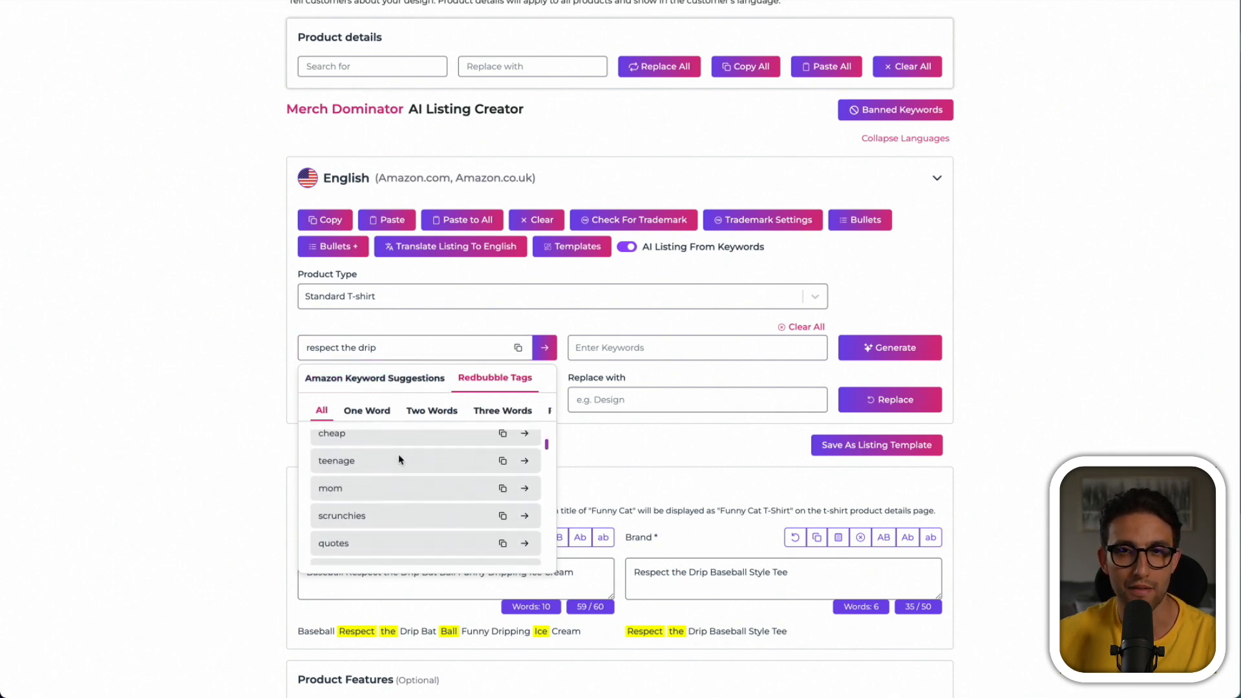
scroll(398, 459, "down", 10)
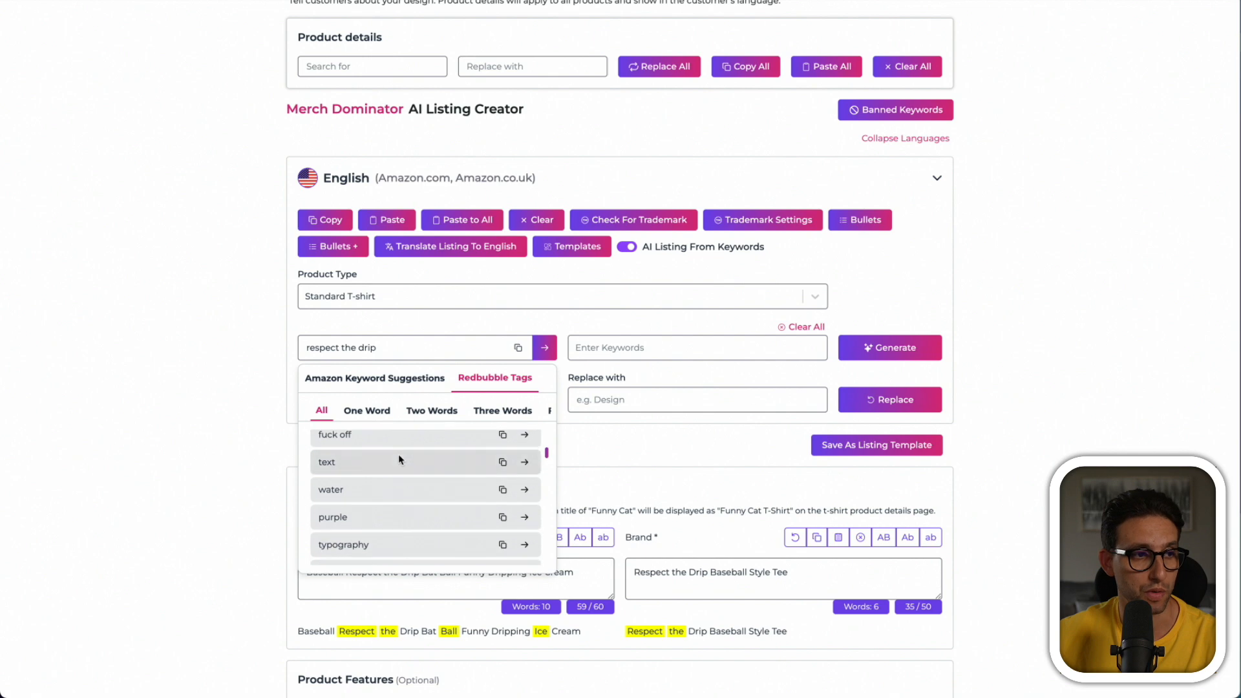
Change the search term to "baseball" and browse all of its Redbubble tags.
scroll(398, 454, "down", 2)
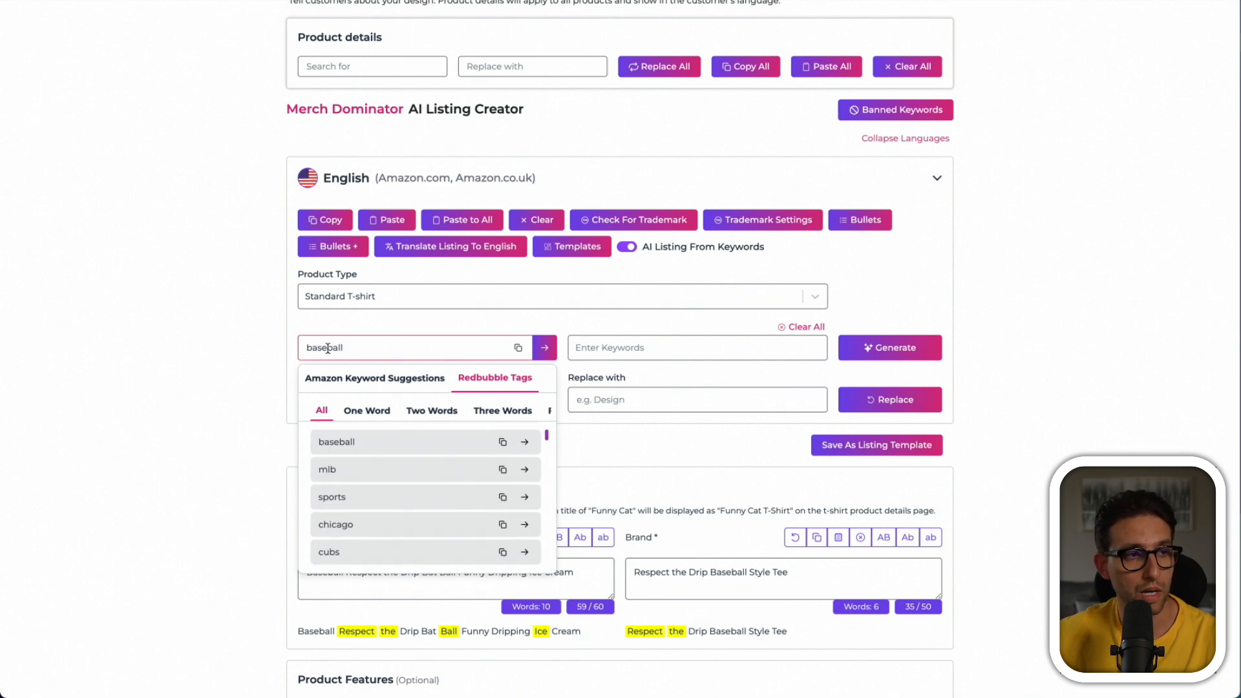
scroll(355, 485, "down", 6)
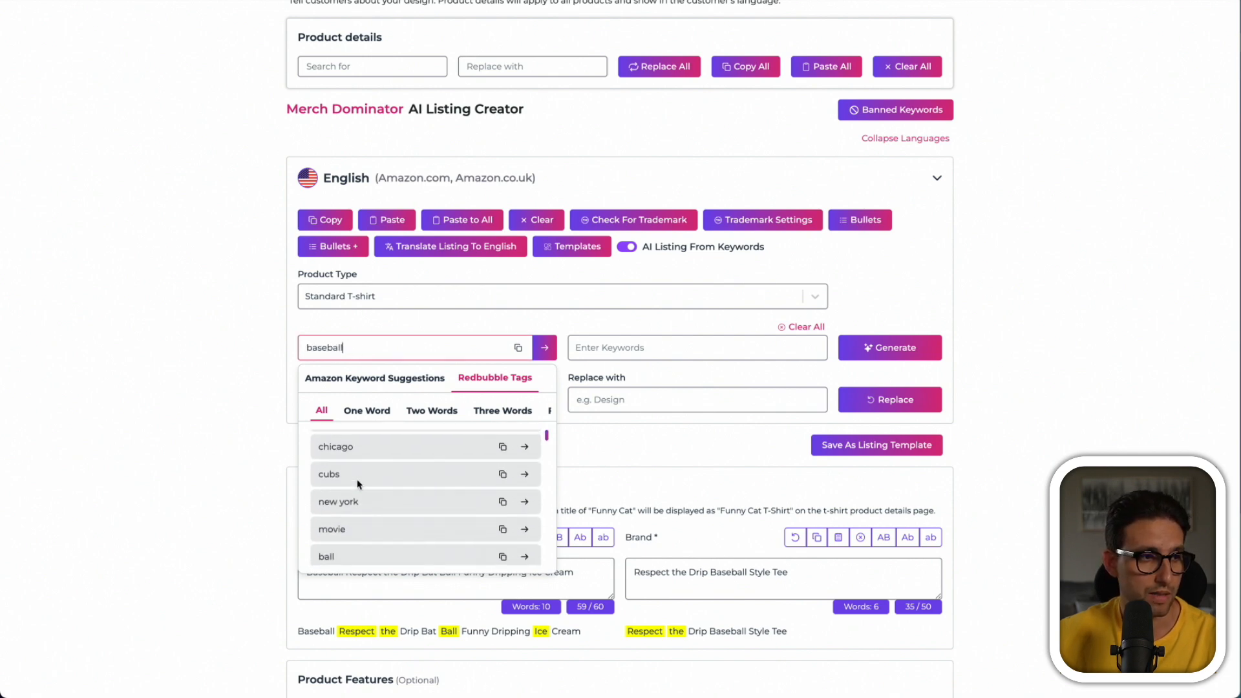
scroll(356, 483, "down", 6)
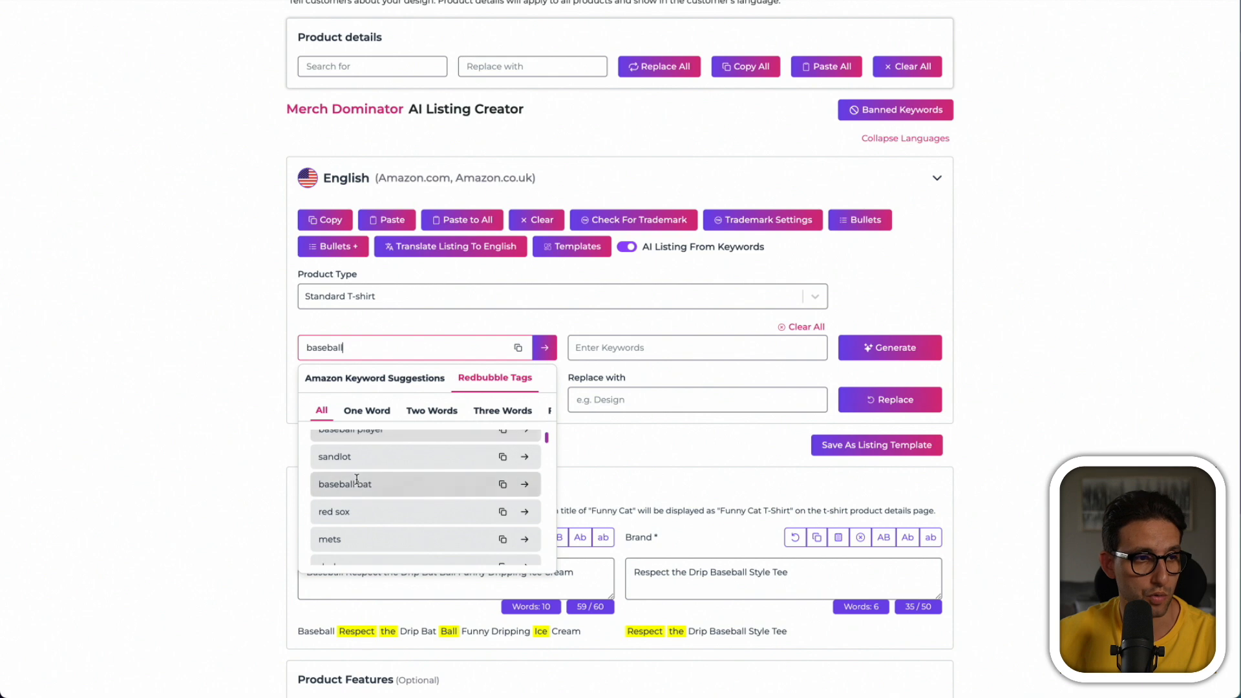
scroll(357, 483, "down", 8)
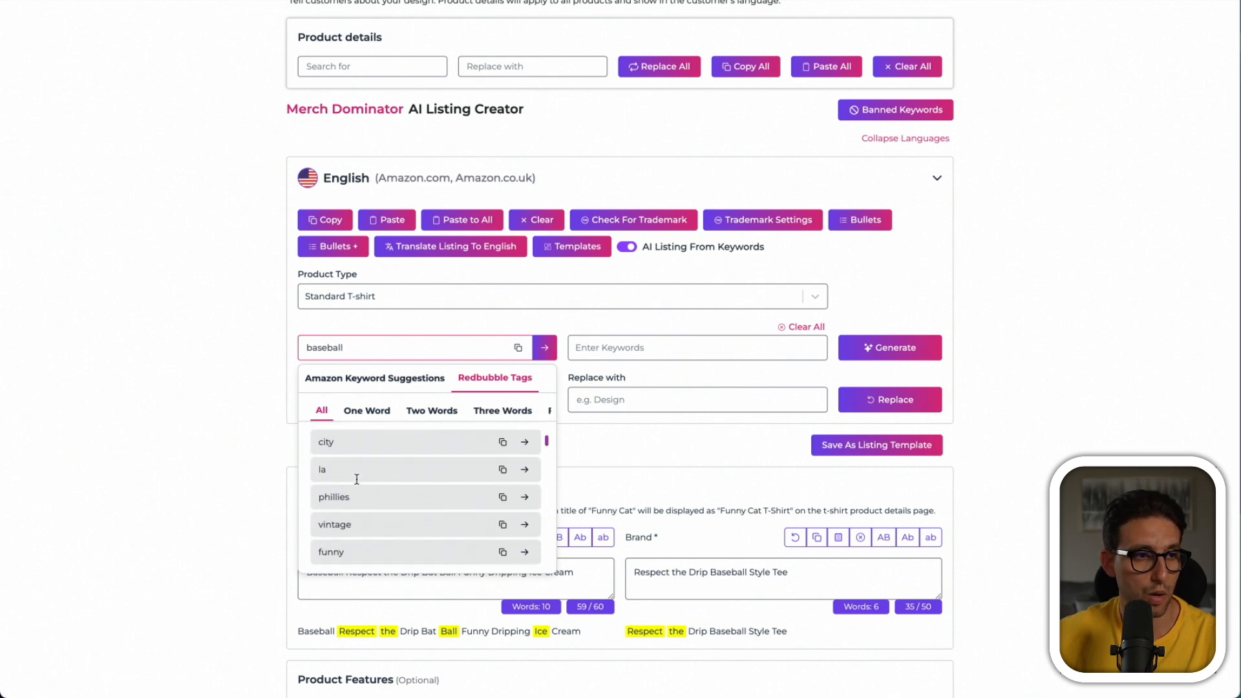
scroll(357, 484, "down", 6)
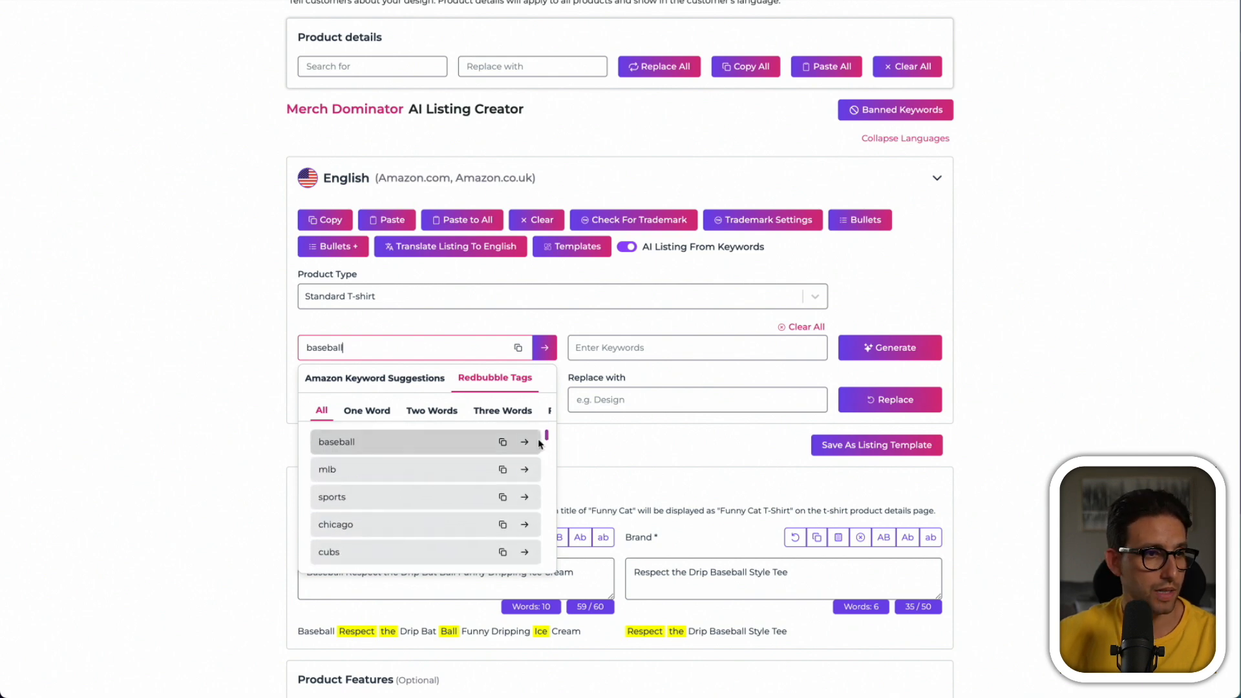
Add baseball, sports, athlete, pitcher, baseball team, catcher and Respect The Drip as listing keywords, and pin Respect The Drip.
left_click(524, 442)
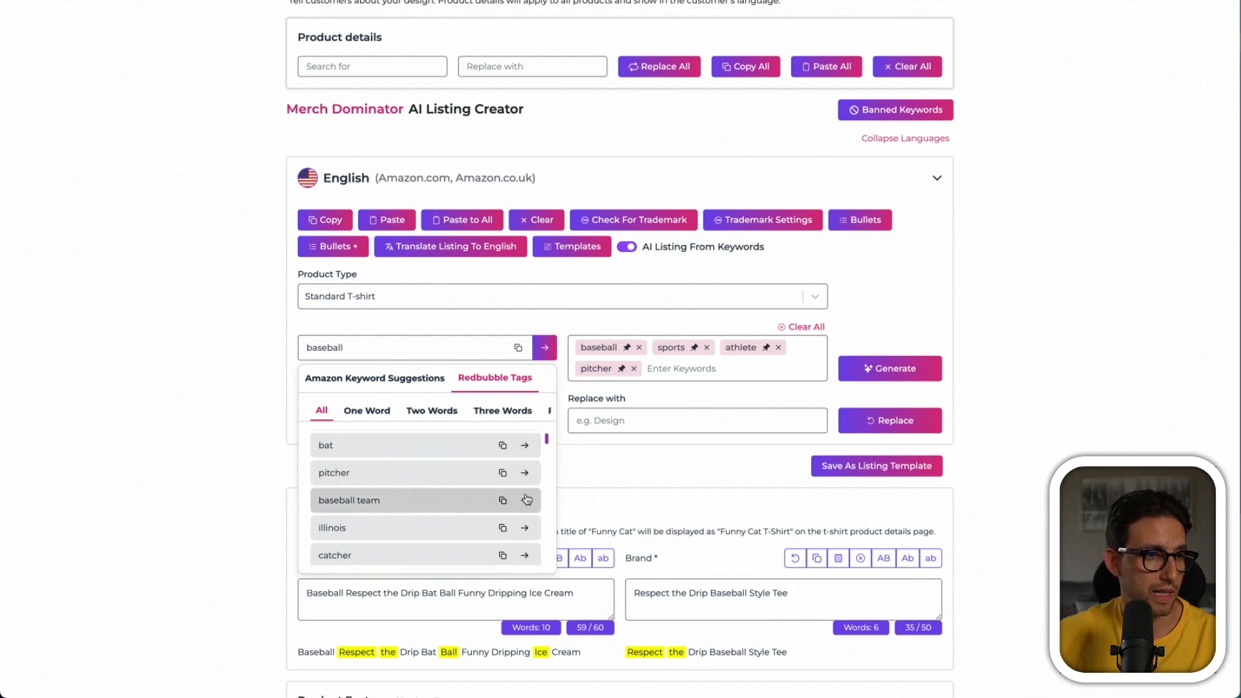
left_click(524, 499)
left_click(524, 552)
scroll(419, 499, "down", 3)
left_click(612, 390)
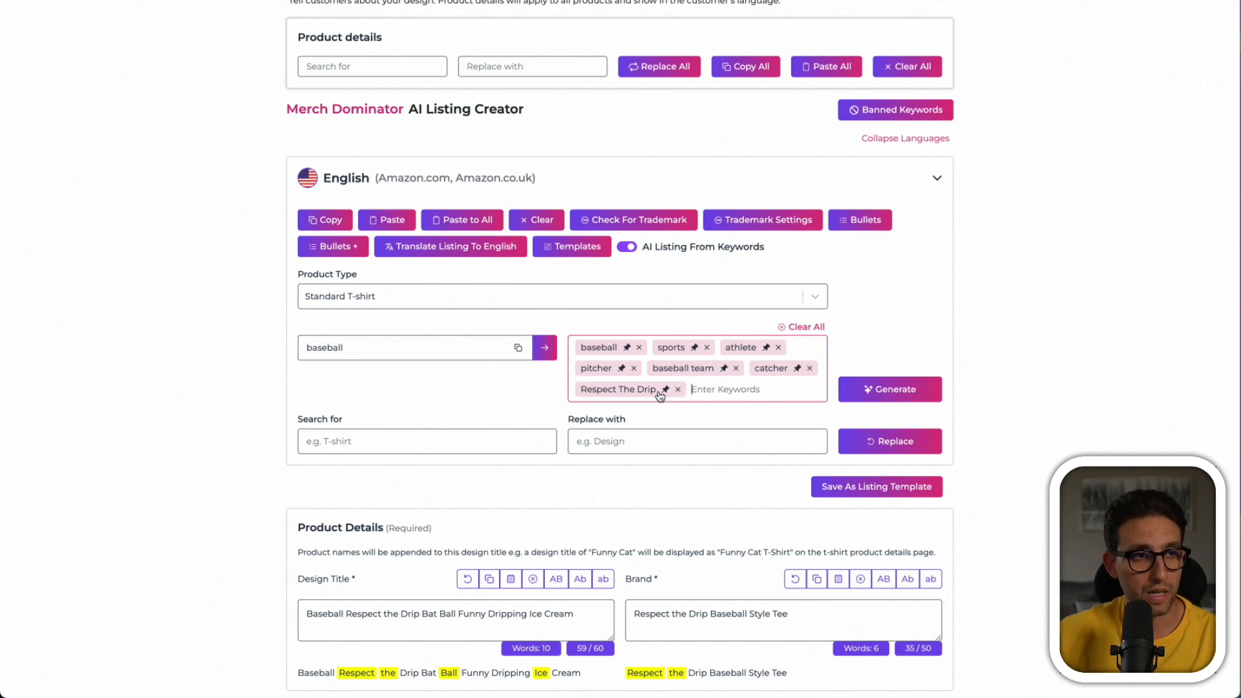
left_click(666, 390)
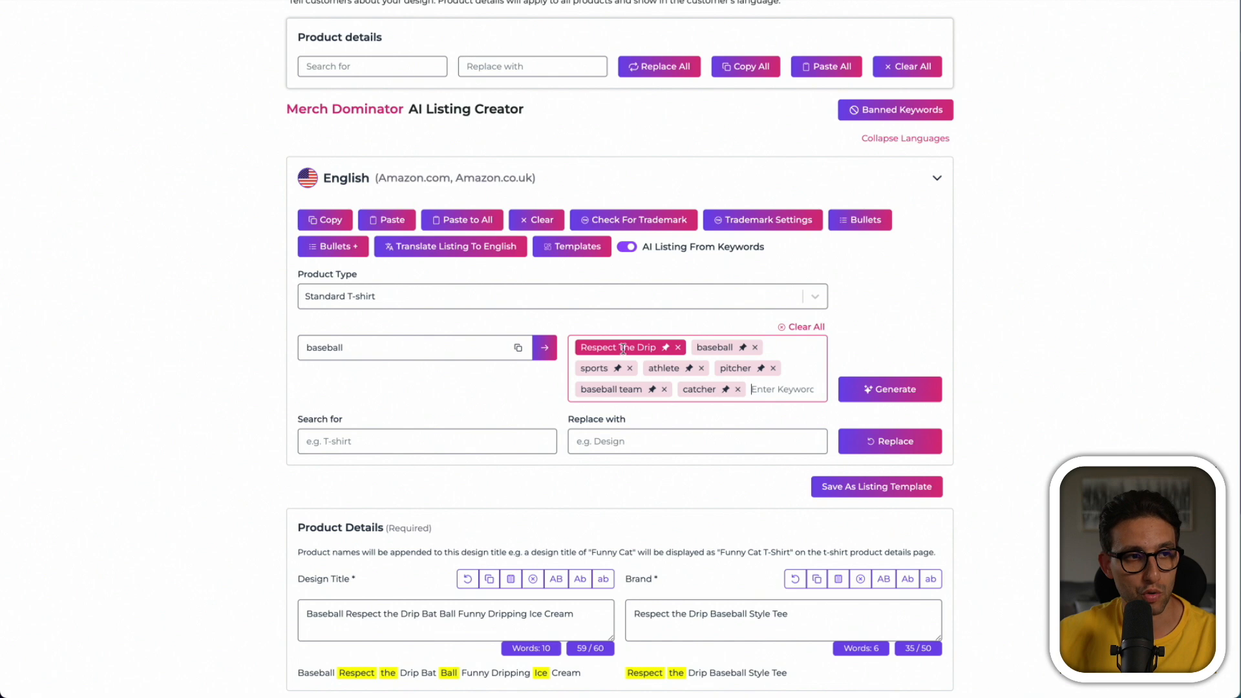
left_click(408, 619)
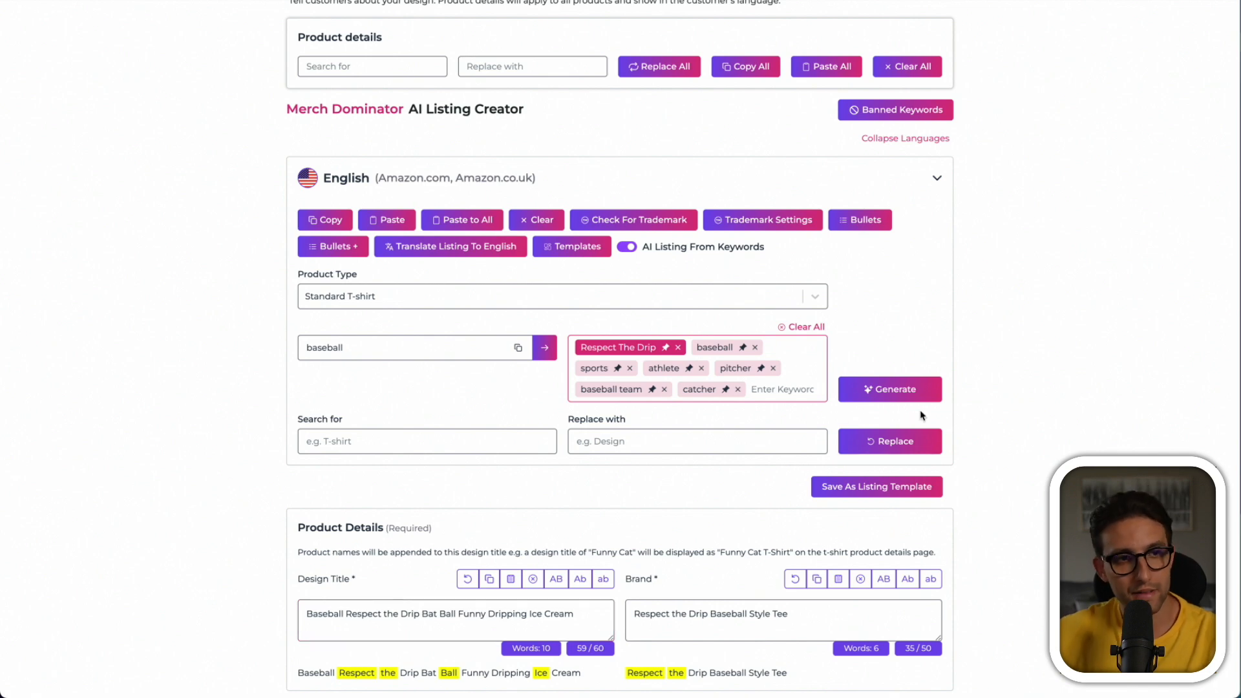
Examine the focus, long-tail and suggested Amazon and Google keywords beneath the listing, along with the availability and publishing options.
scroll(620, 381, "down", 10)
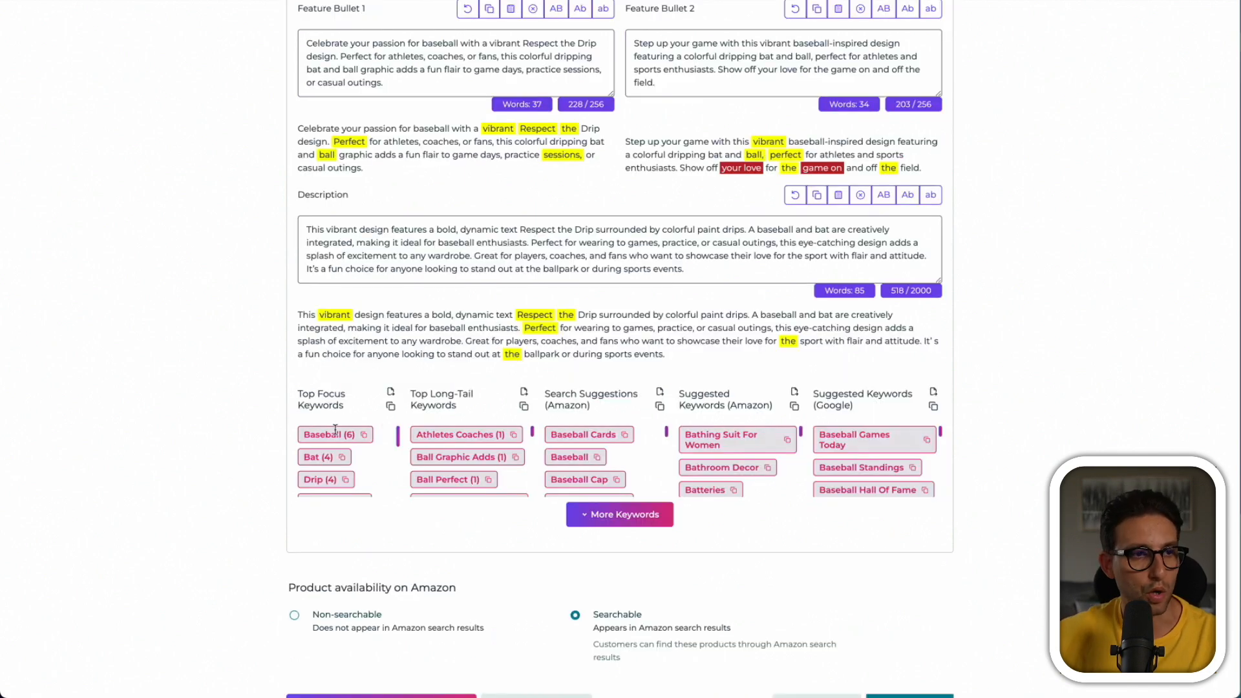
scroll(548, 439, "down", 2)
scroll(546, 440, "up", 2)
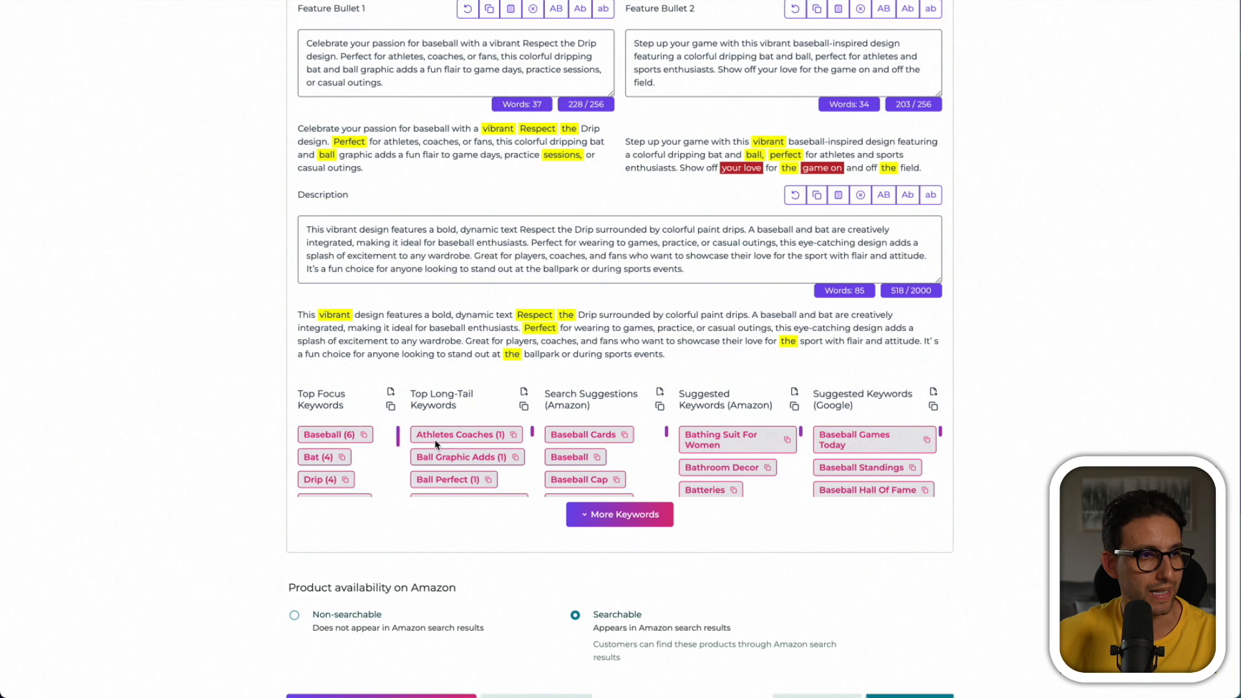
scroll(443, 440, "down", 3)
scroll(369, 452, "down", 3)
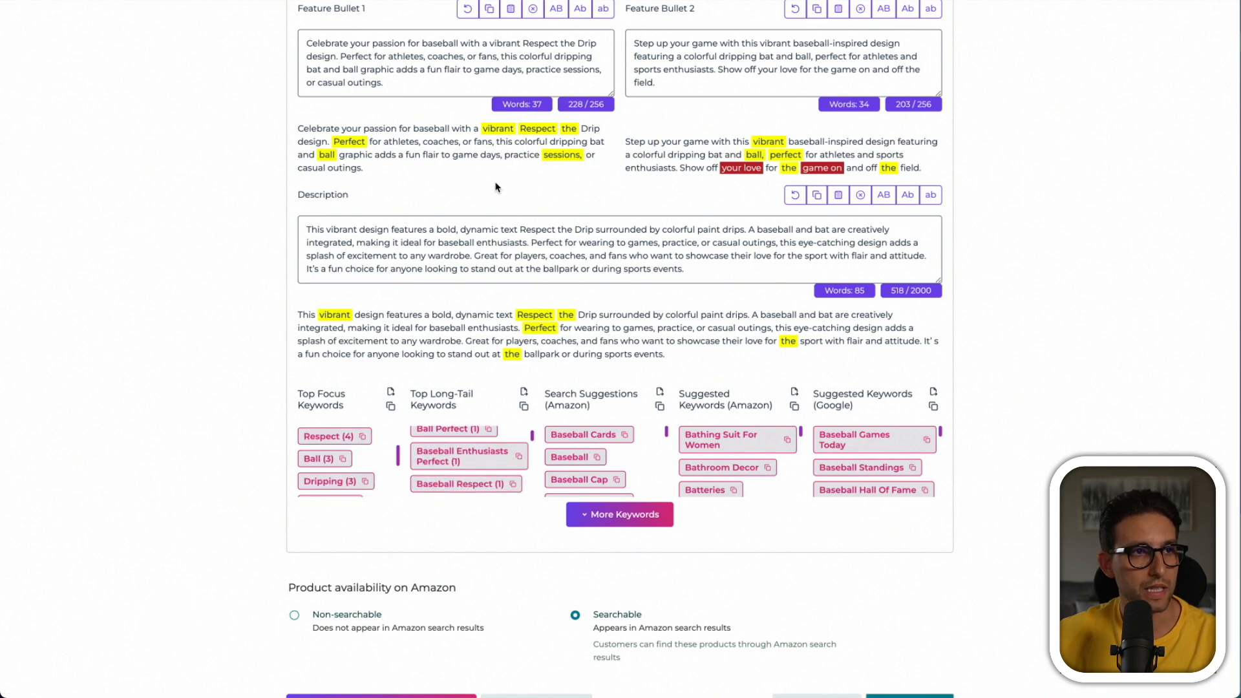
scroll(555, 167, "up", 1)
scroll(554, 167, "up", 1)
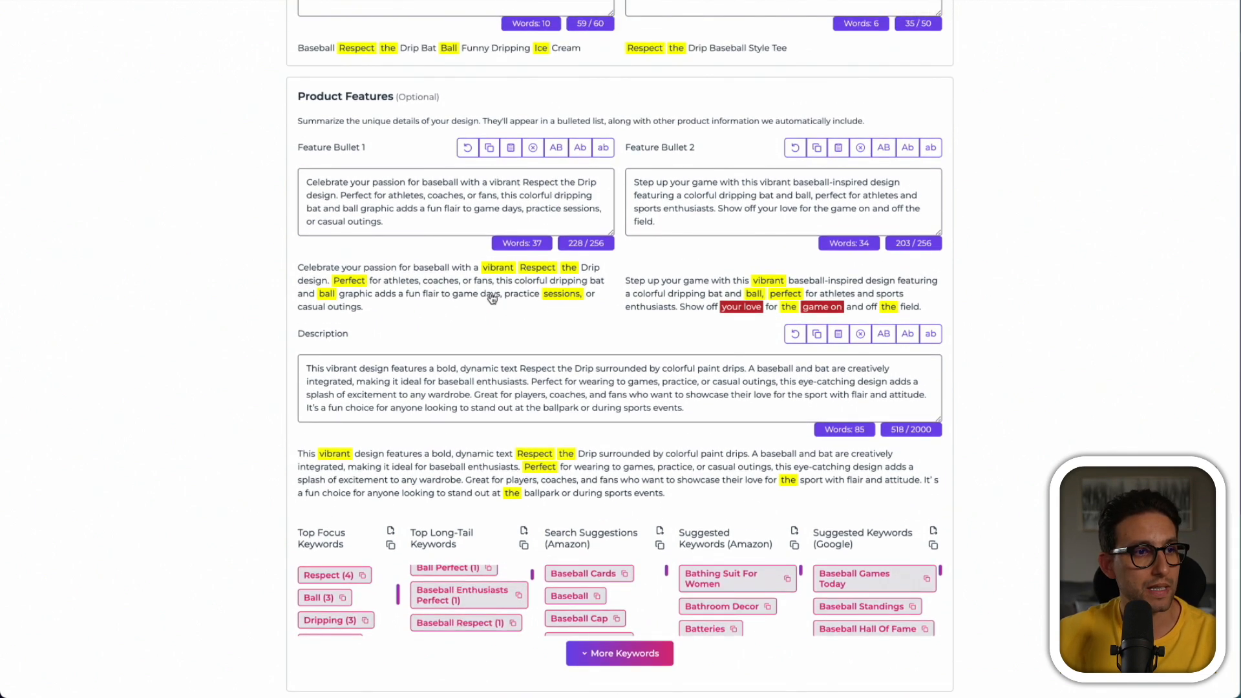
scroll(540, 313, "down", 2)
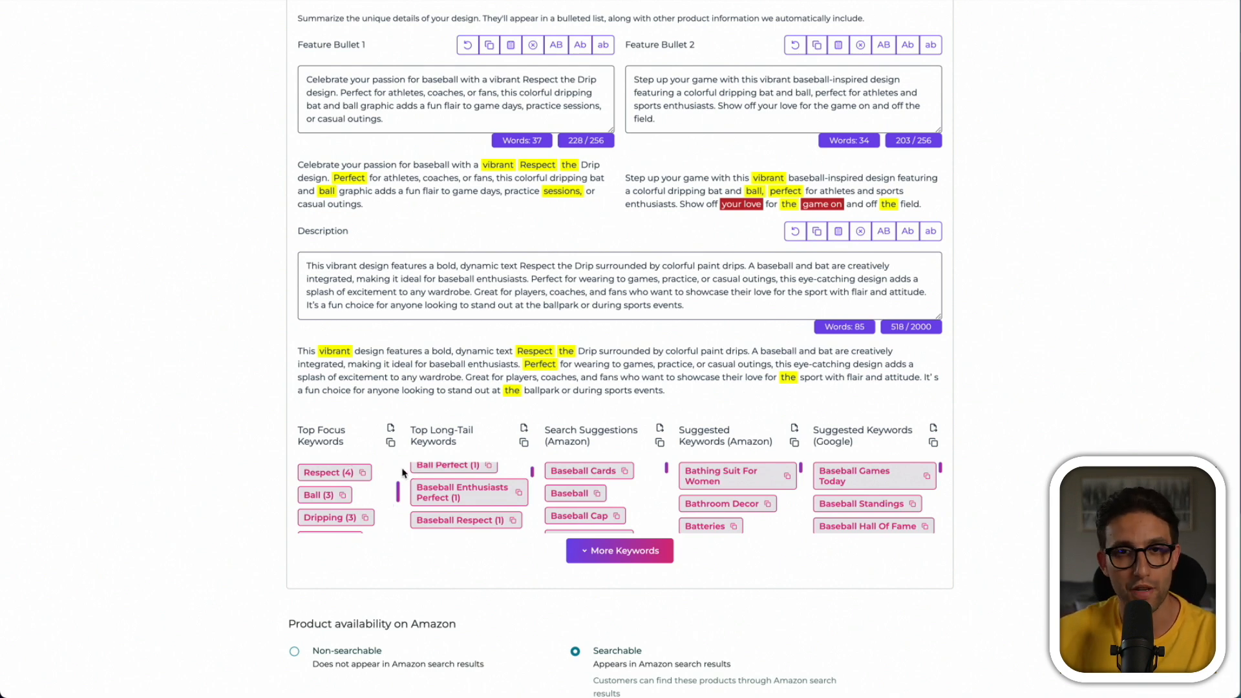
scroll(683, 388, "down", 3)
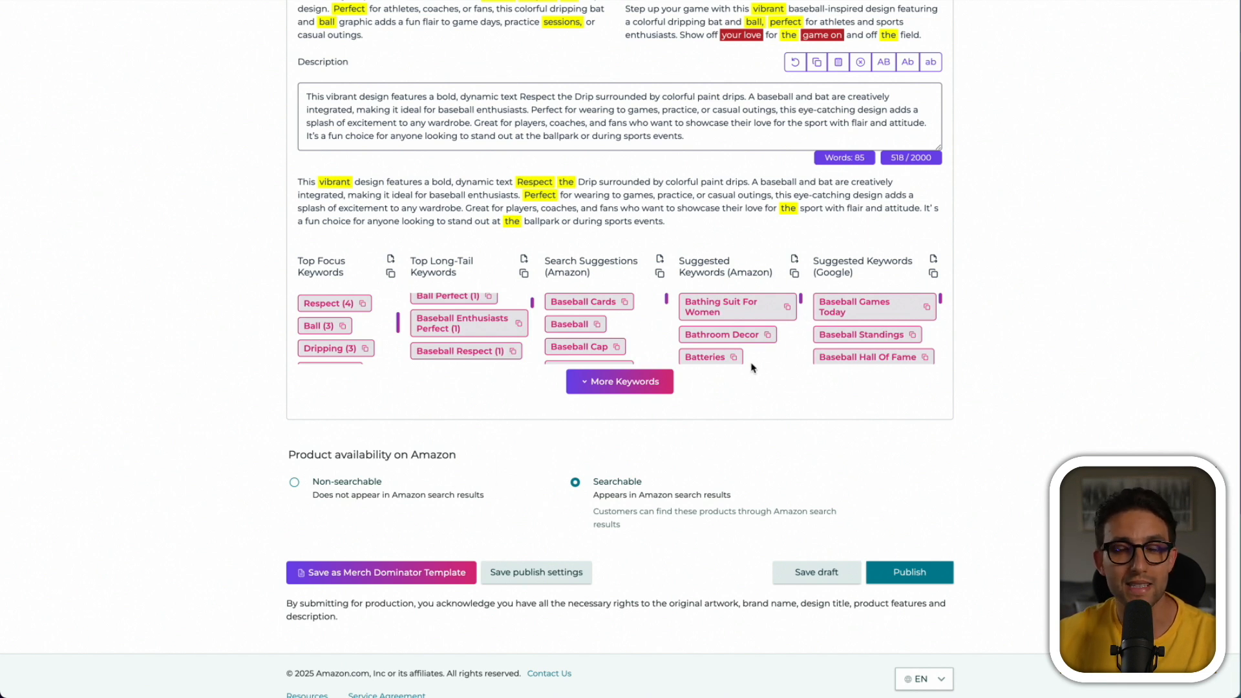
Save the current listing configuration as a Merch Dominator template named "Respect The Drip 1".
left_click(370, 576)
type("Respect The Drip 1")
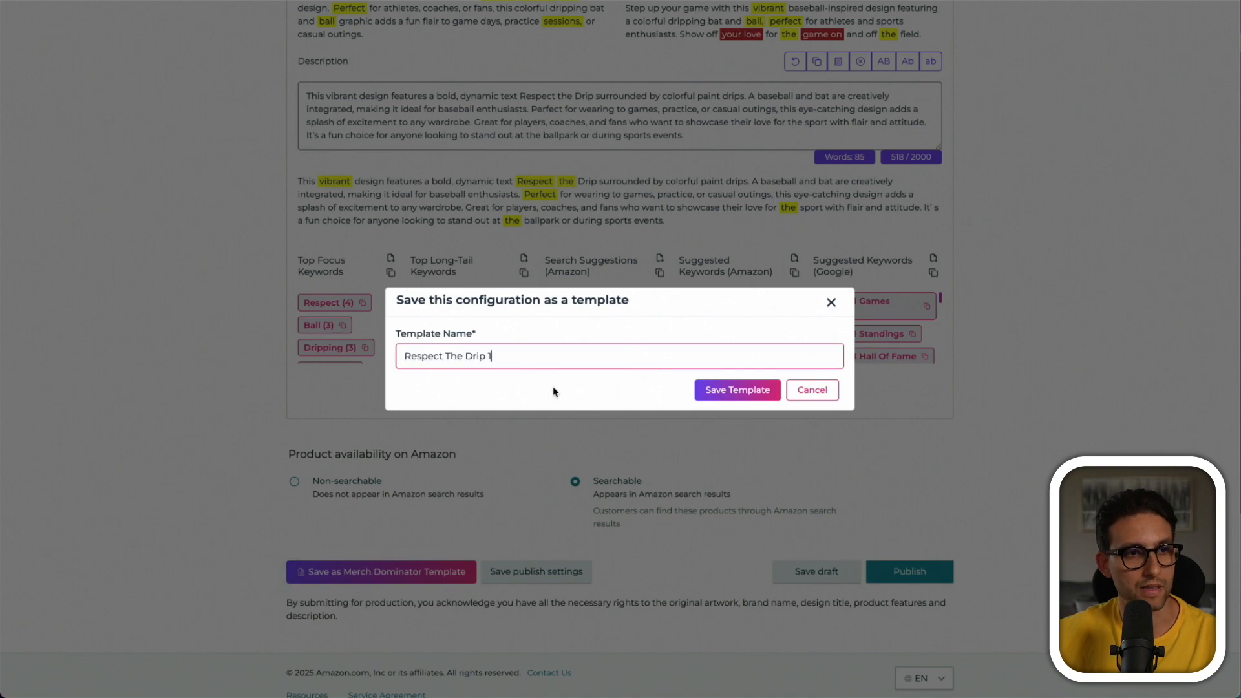
left_click(732, 391)
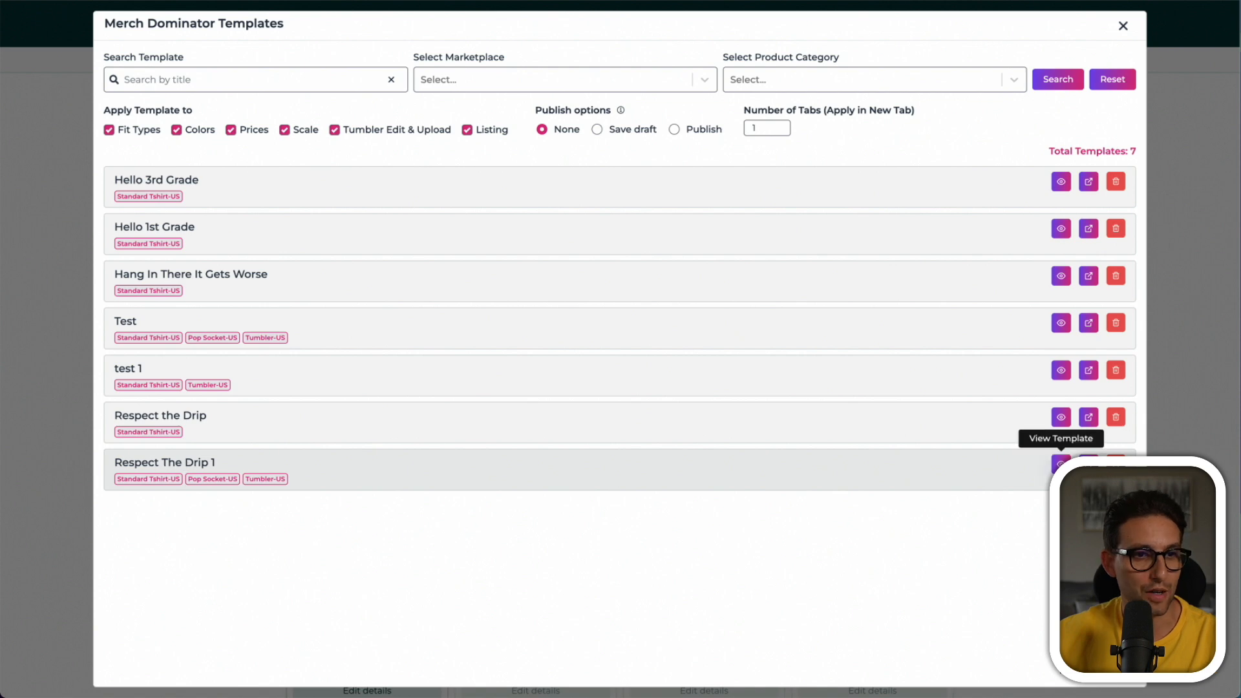
View the overview of the Respect The Drip 1 template, reviewing its product selection, metadata and listing details, and close it.
left_click(1061, 463)
scroll(582, 213, "down", 3)
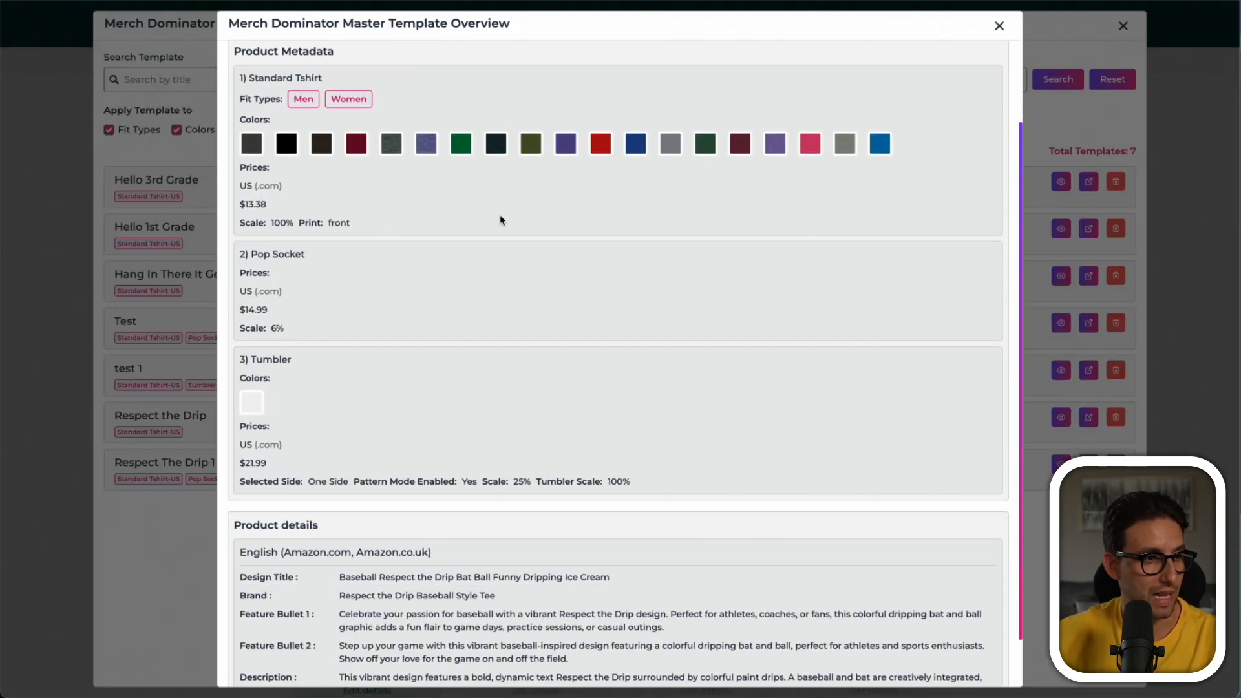
scroll(541, 352, "up", 3)
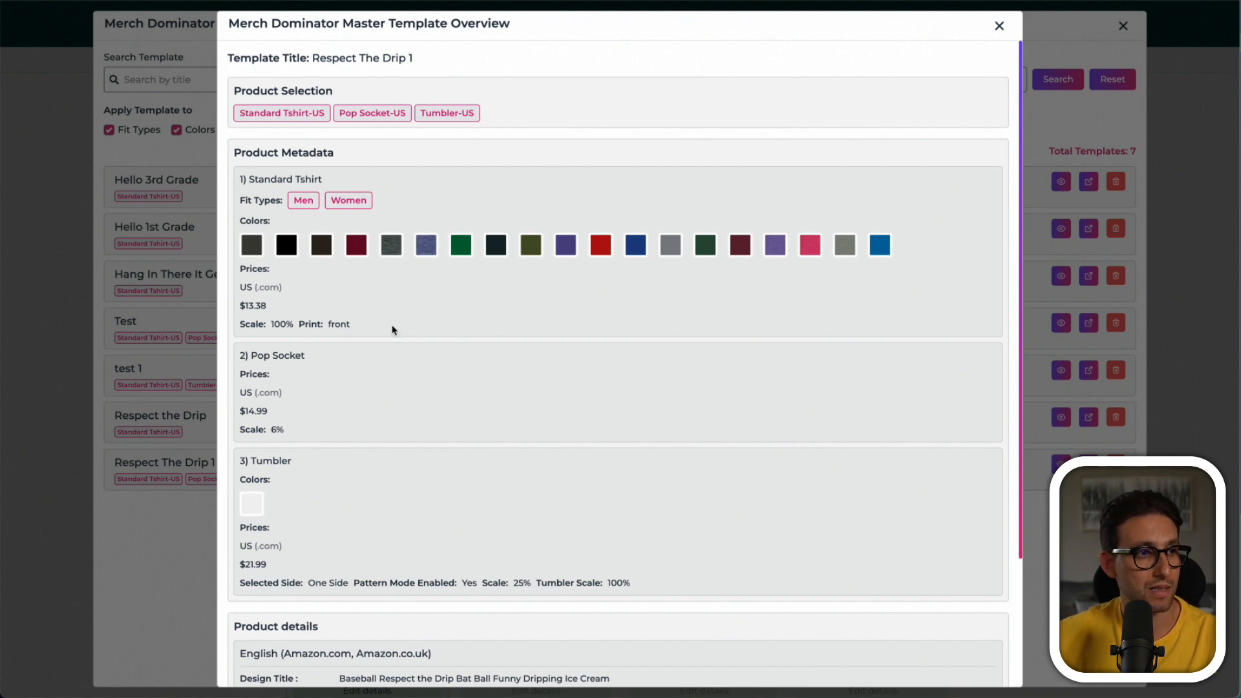
scroll(362, 378, "down", 3)
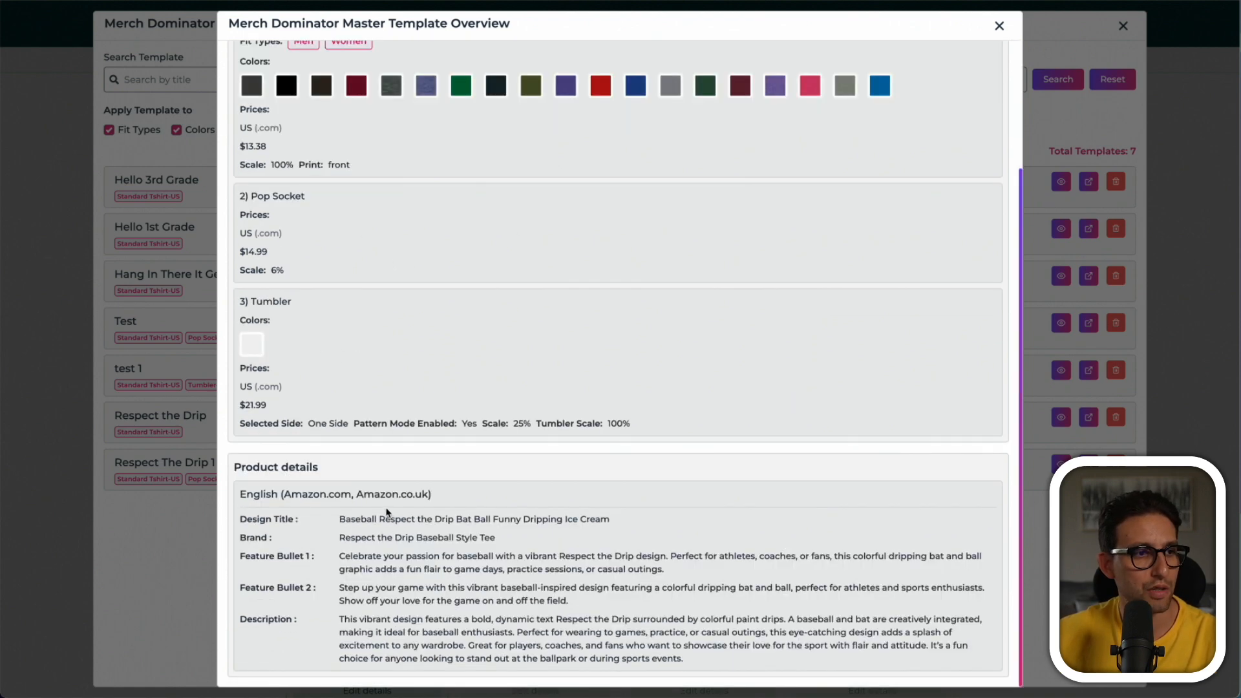
key("Escape")
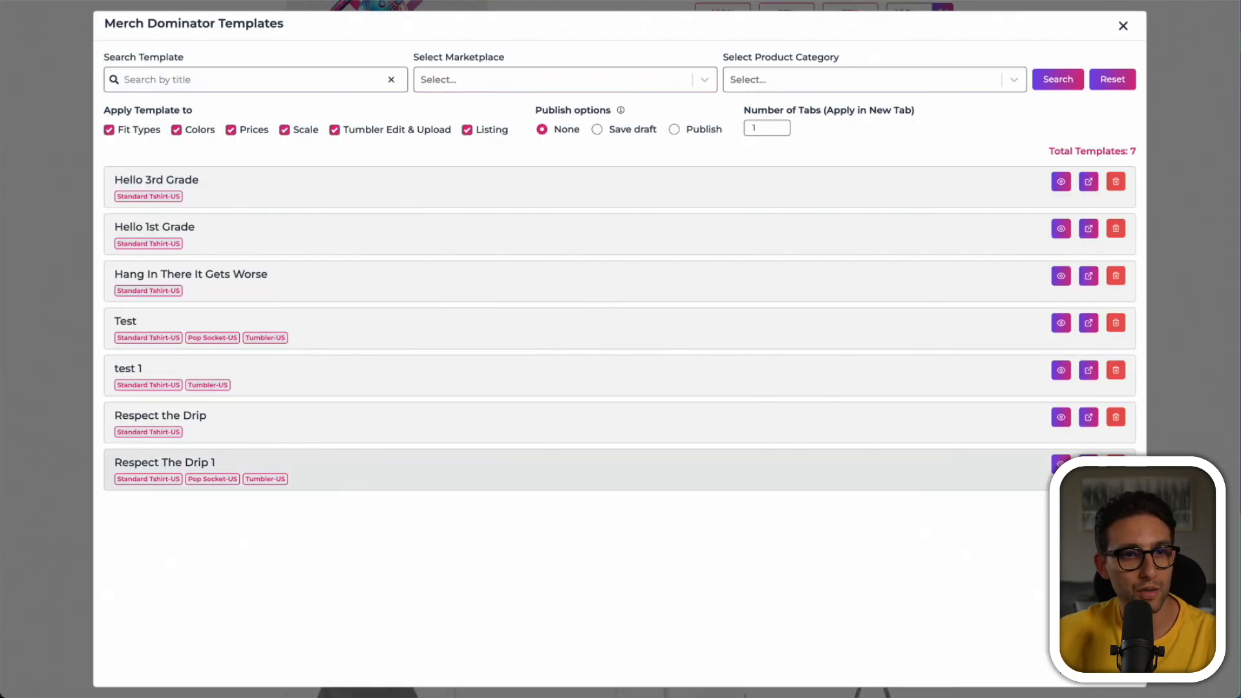
Set the number of new tabs for applying a template to 2.
left_click(755, 128)
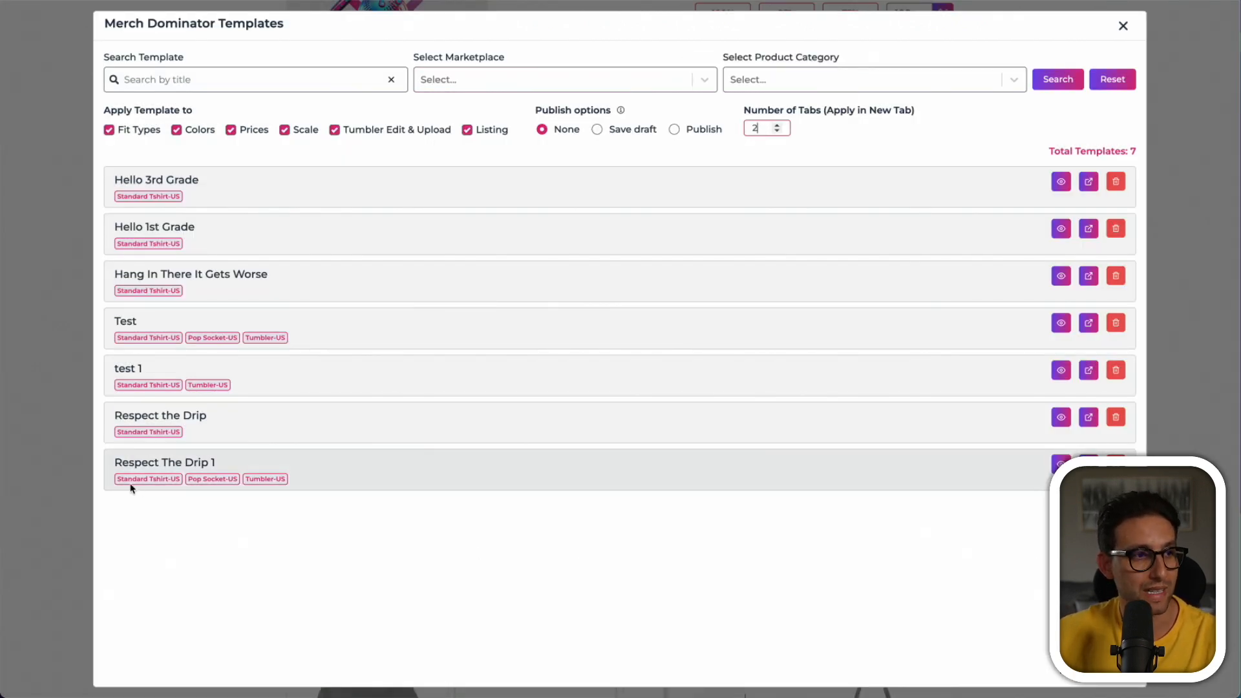
left_click(904, 486)
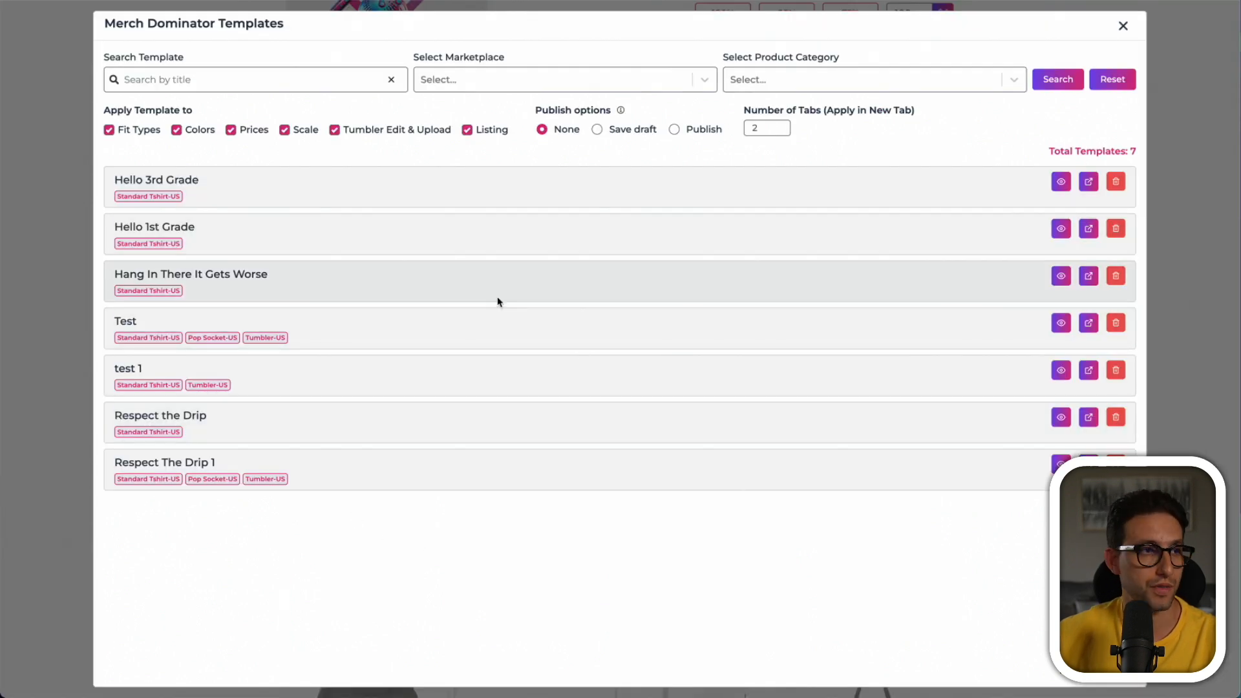
Search the saved templates for "respect" and check the marketplace and product category filters.
left_click(210, 79)
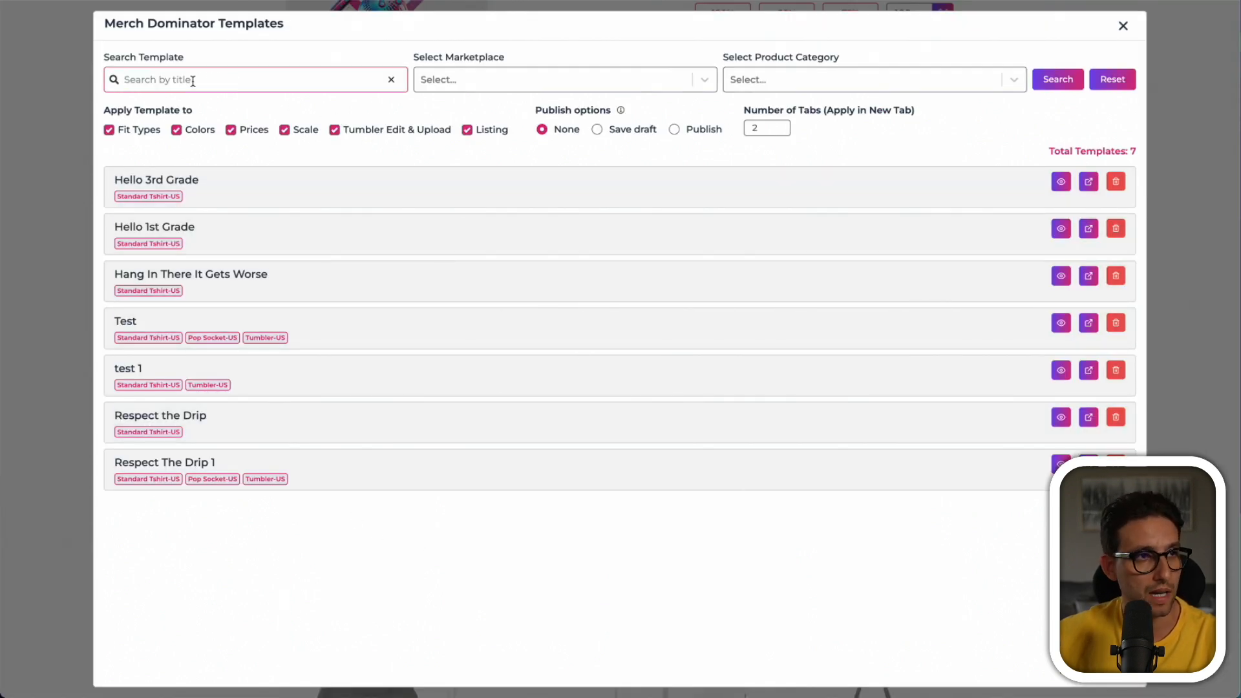
type("respect")
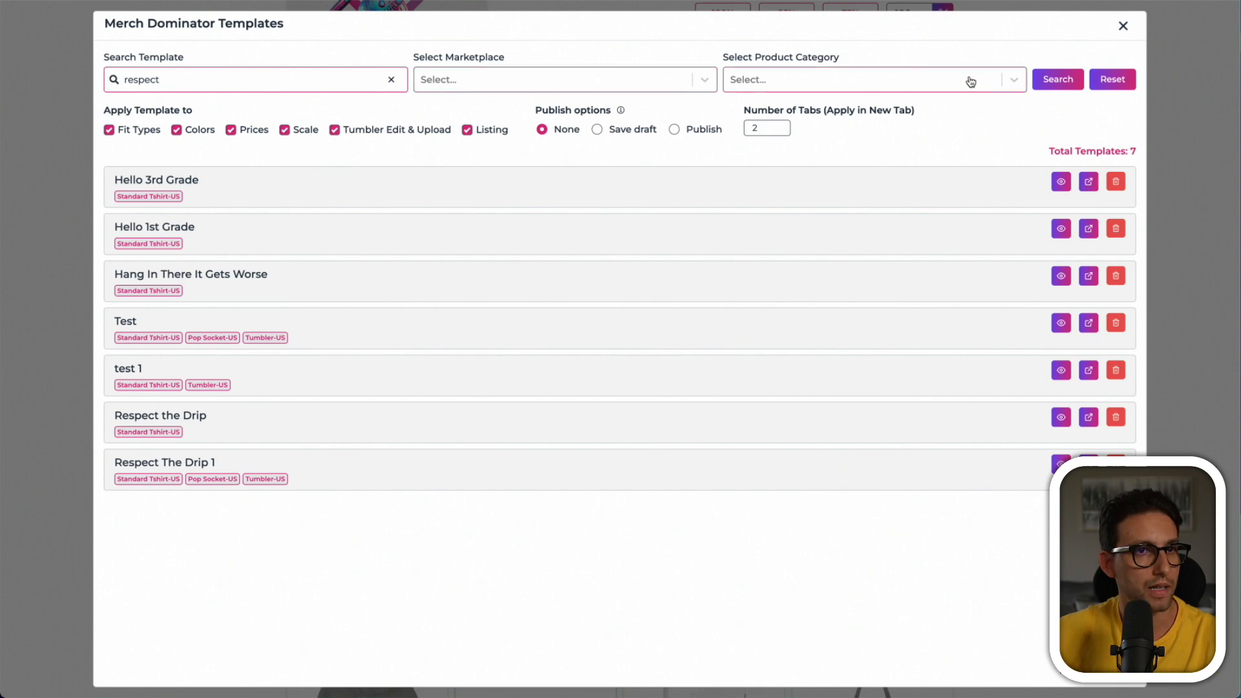
left_click(1056, 79)
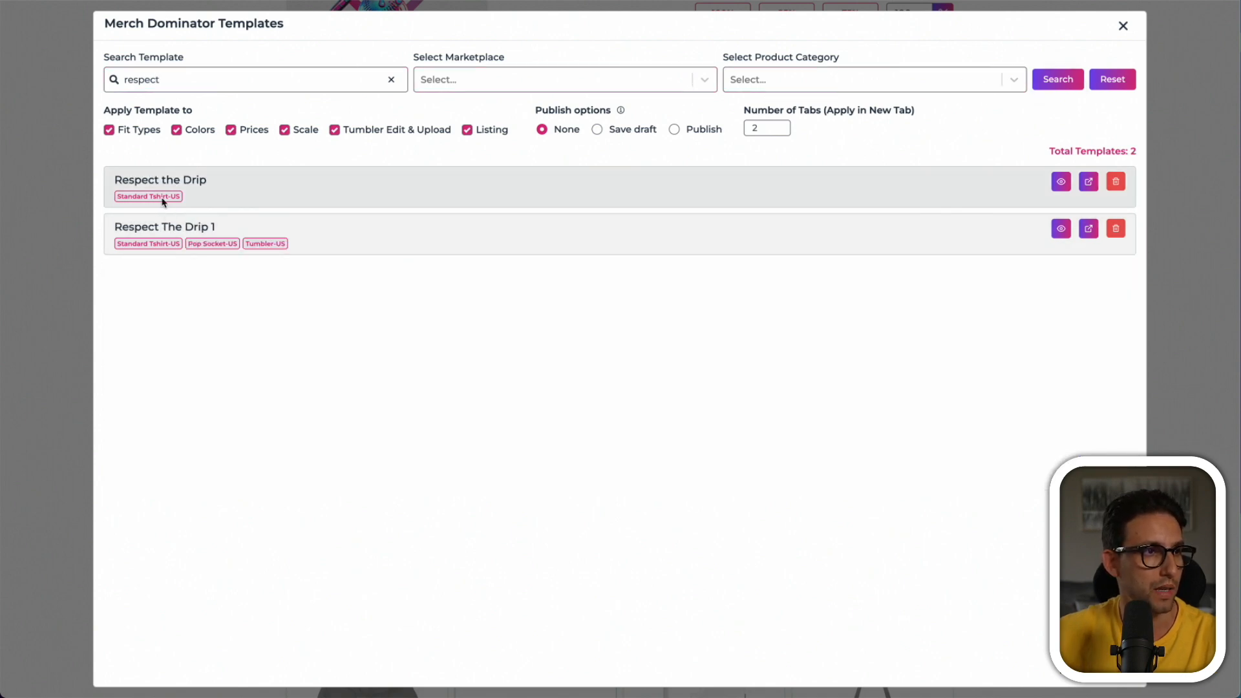
left_click(453, 79)
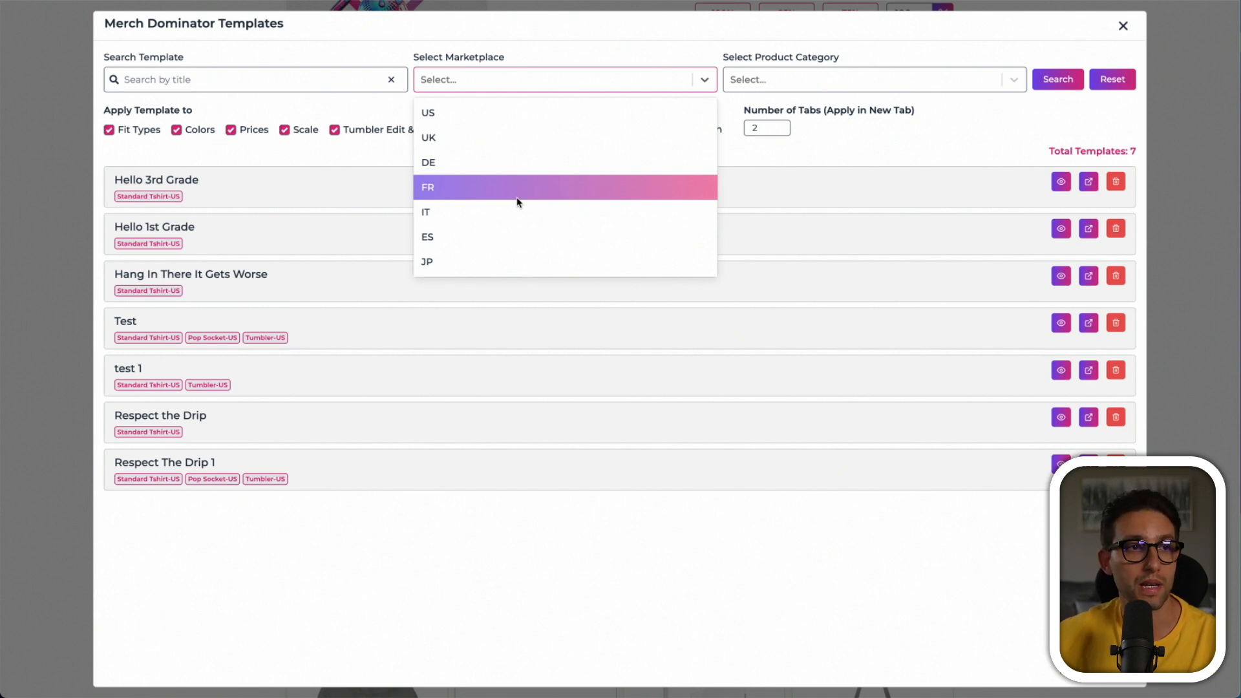
left_click(760, 80)
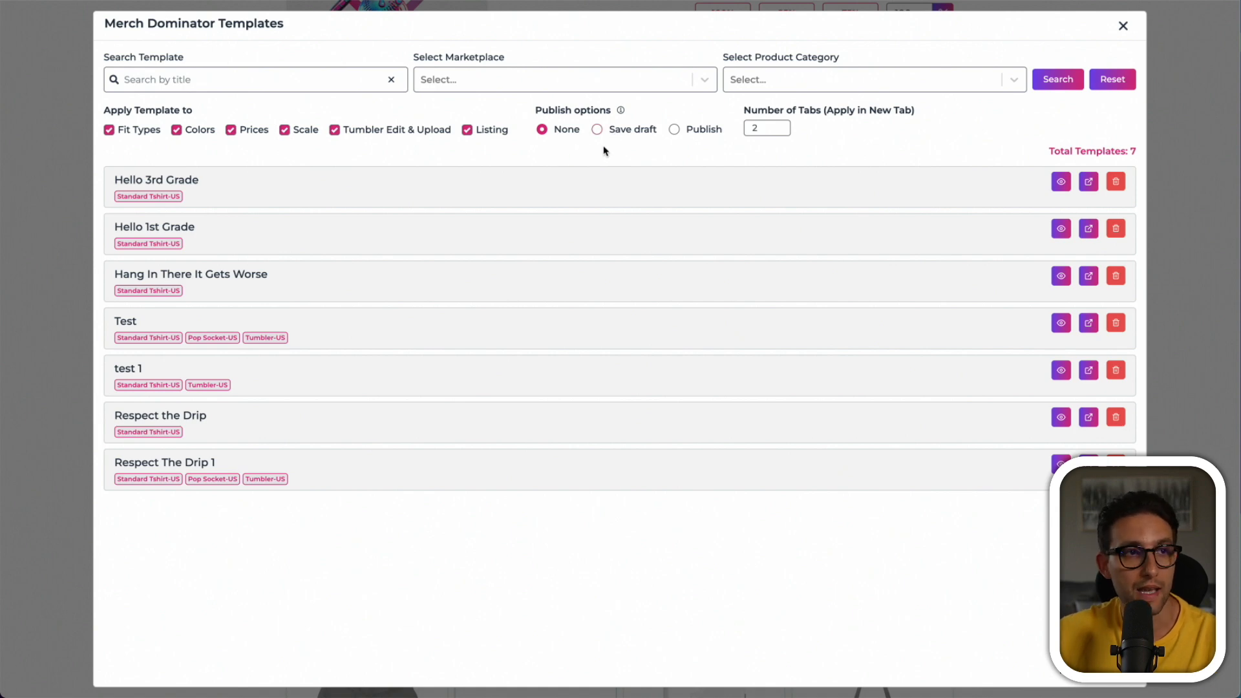
Set the publish option for applying templates to Save draft.
left_click(674, 129)
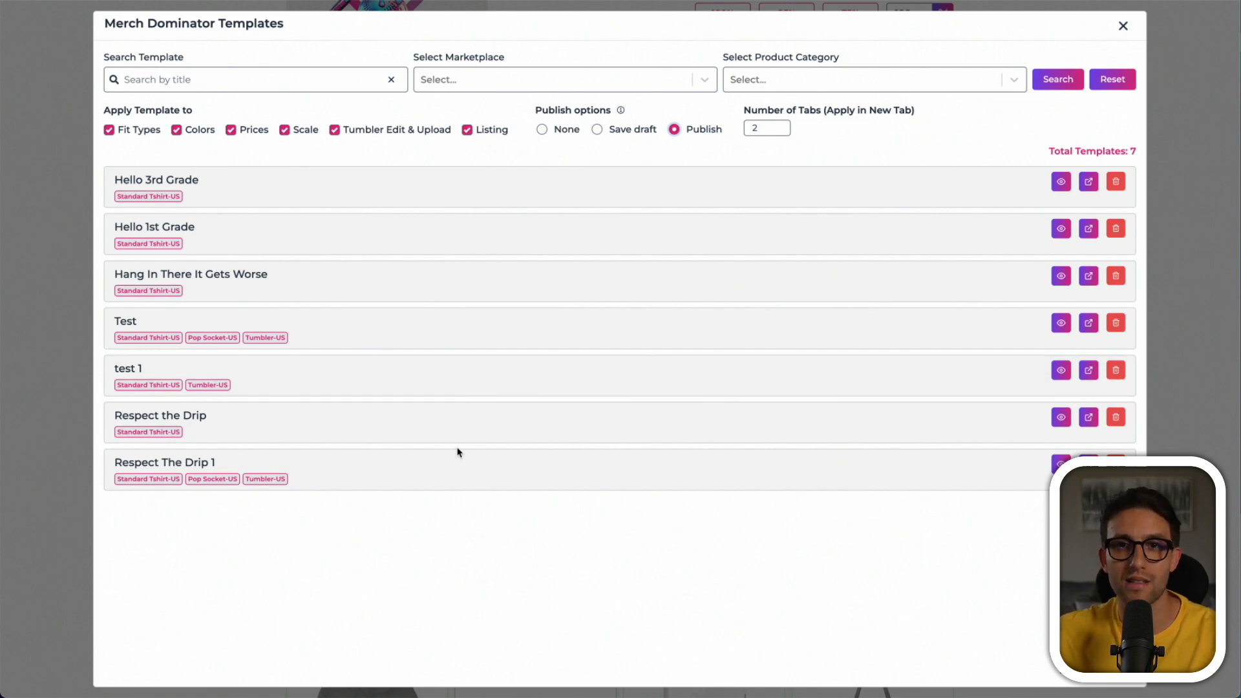
left_click(597, 129)
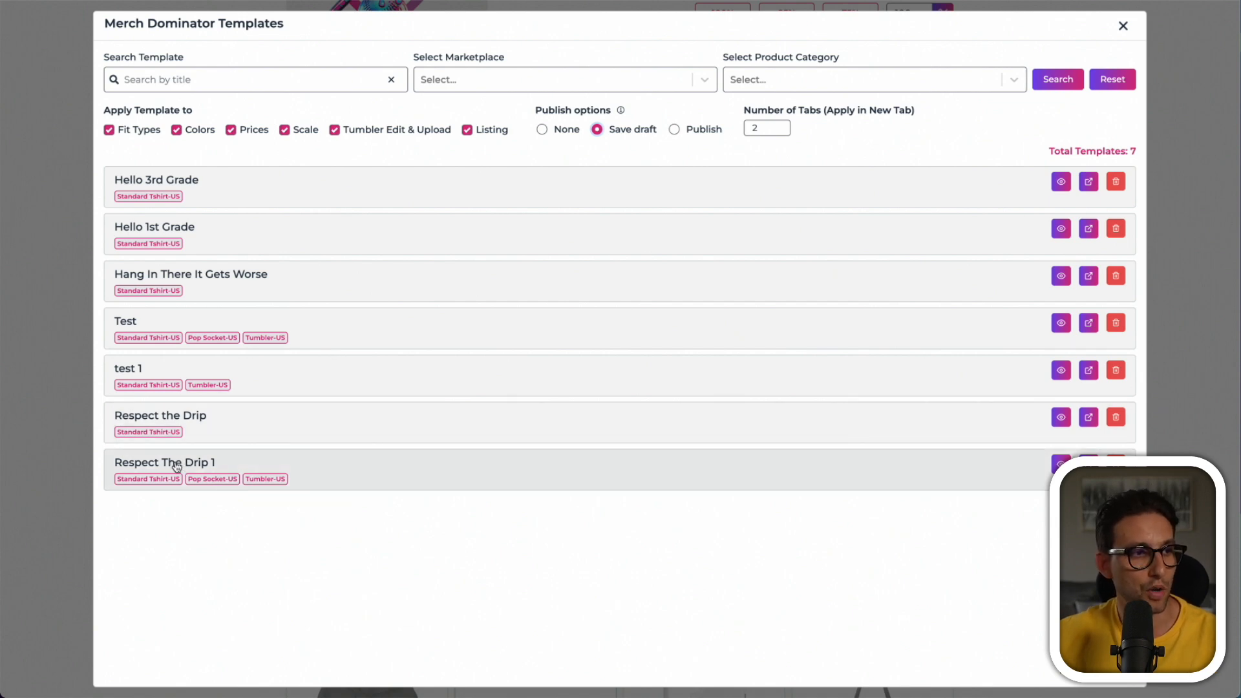
left_click(909, 463)
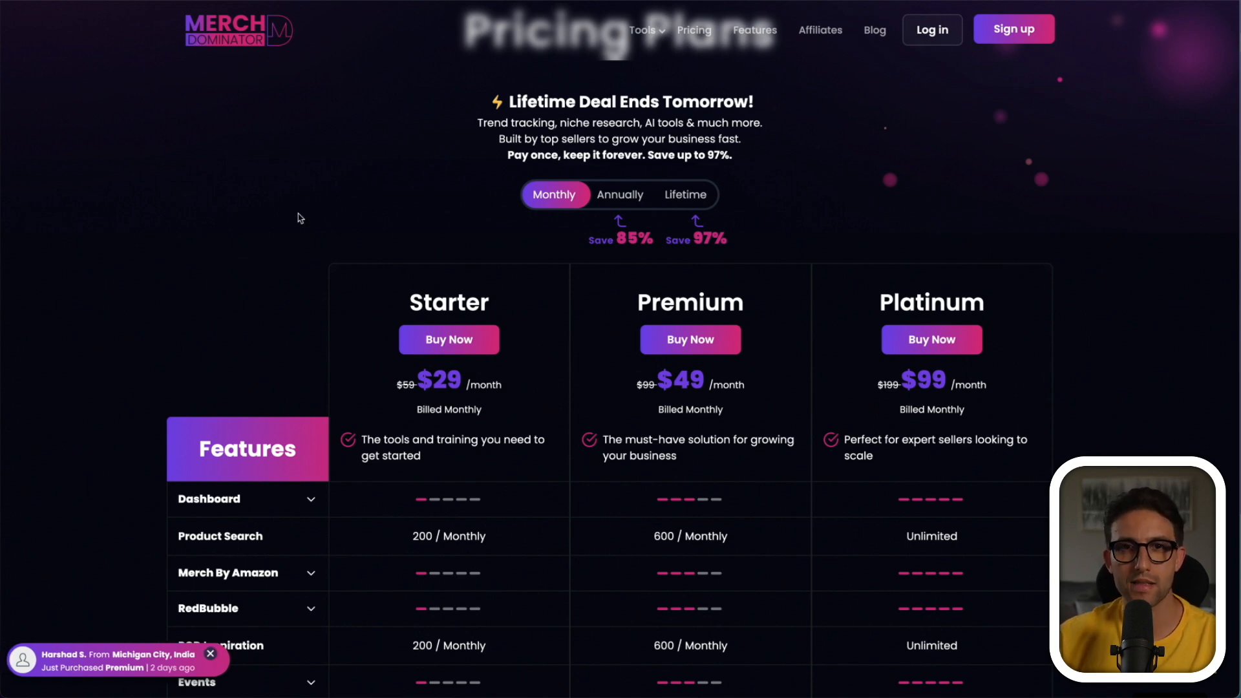
Compare the features, limits and monthly prices of the Starter, Premium and Platinum plans on the pricing page.
scroll(300, 219, "down", 3)
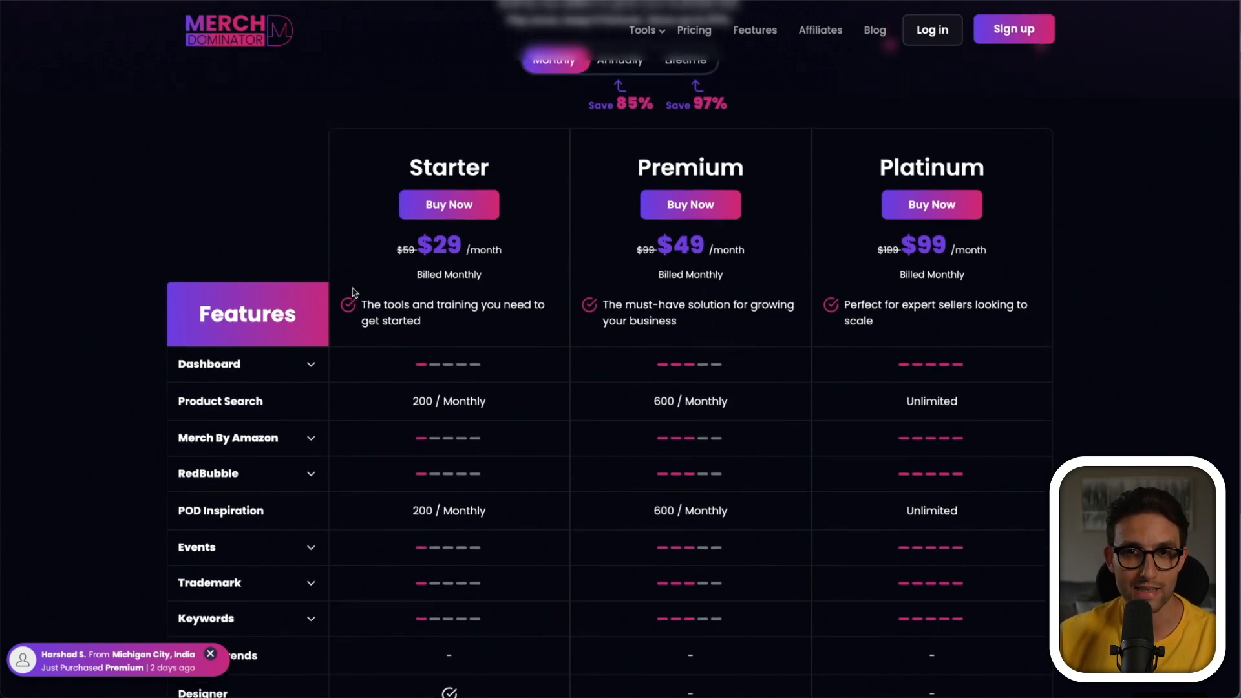
scroll(471, 305, "down", 9)
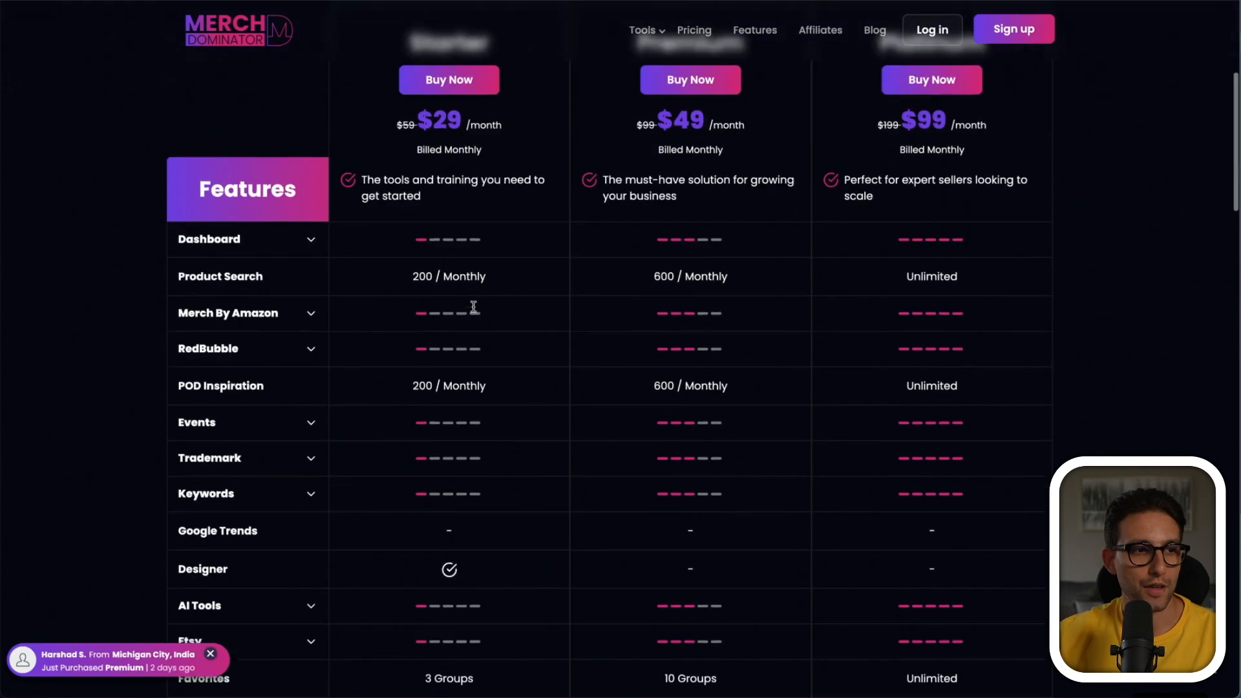
scroll(466, 355, "up", 10)
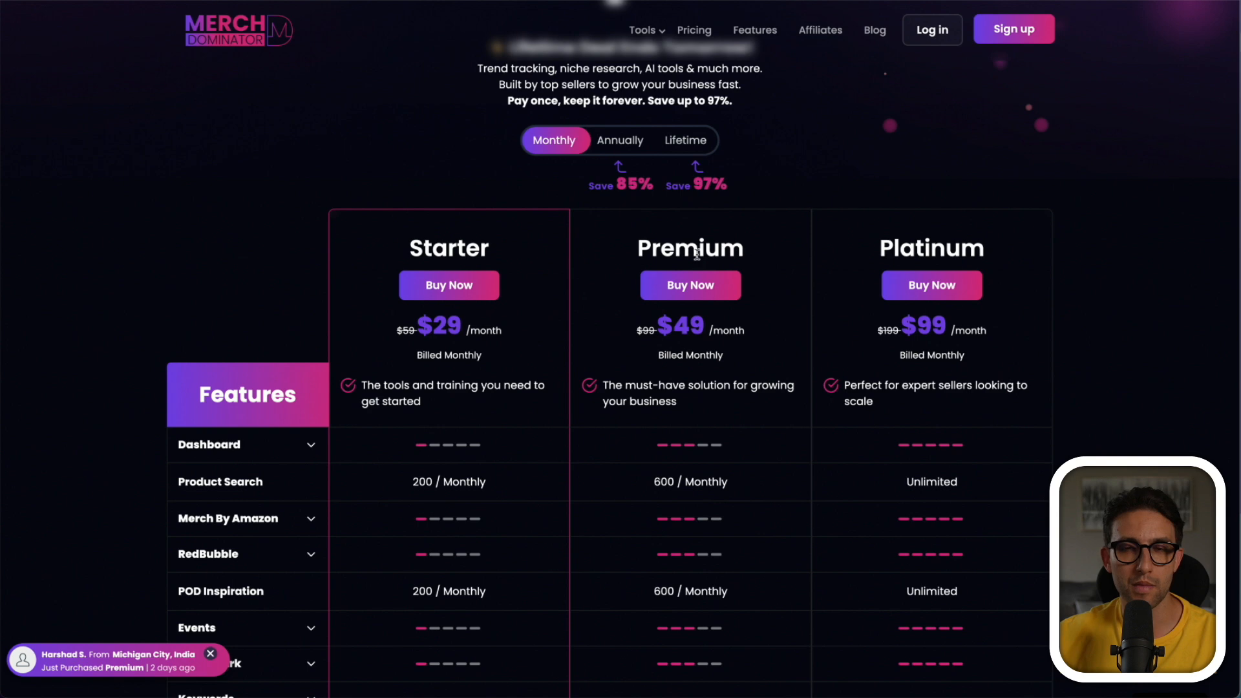
scroll(617, 362, "down", 3)
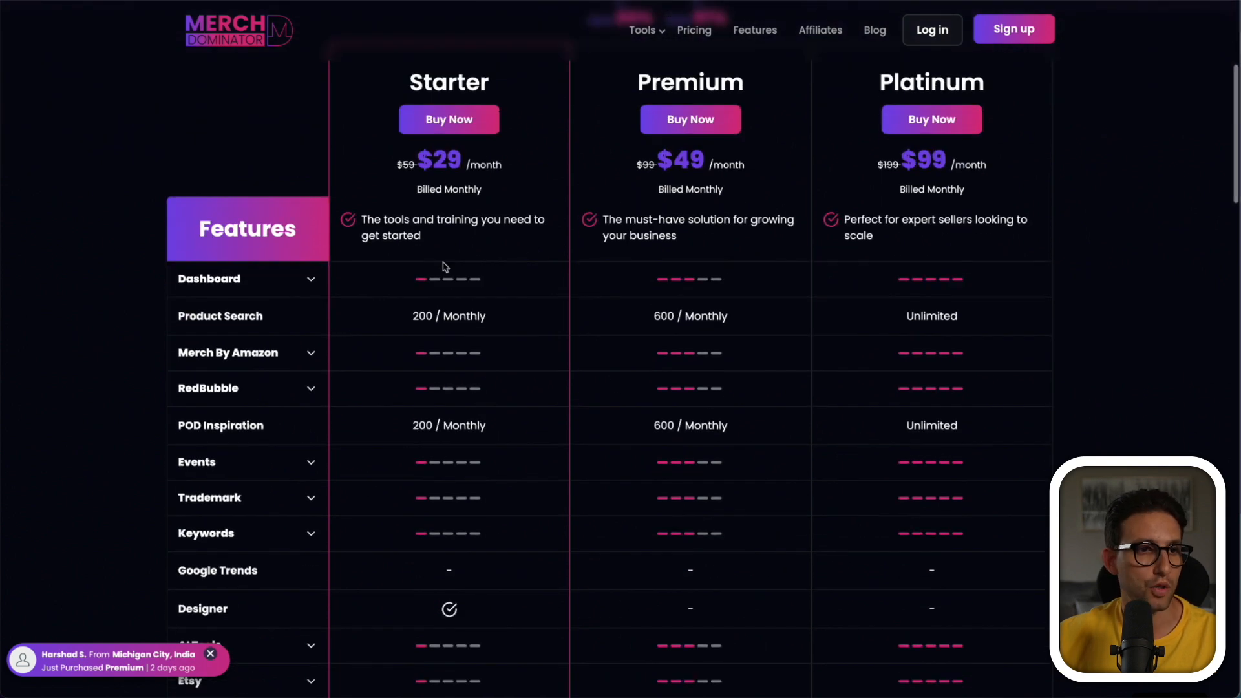
scroll(712, 443, "up", 3)
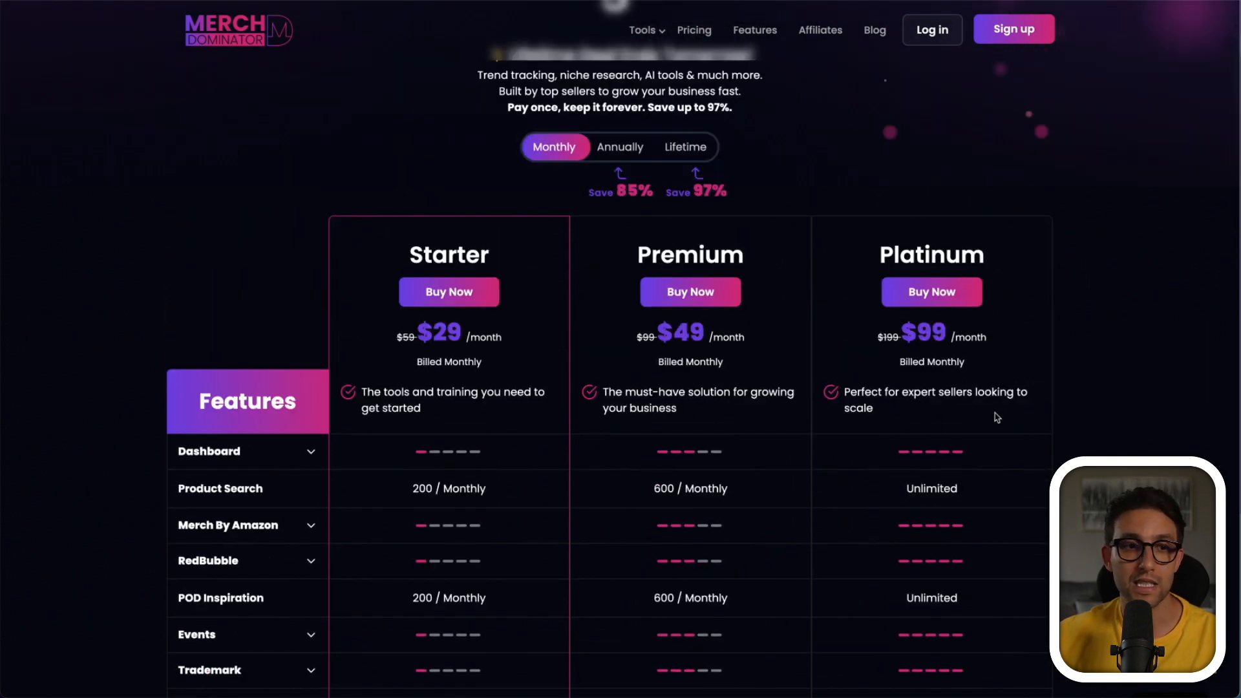
scroll(982, 401, "down", 5)
scroll(953, 537, "up", 6)
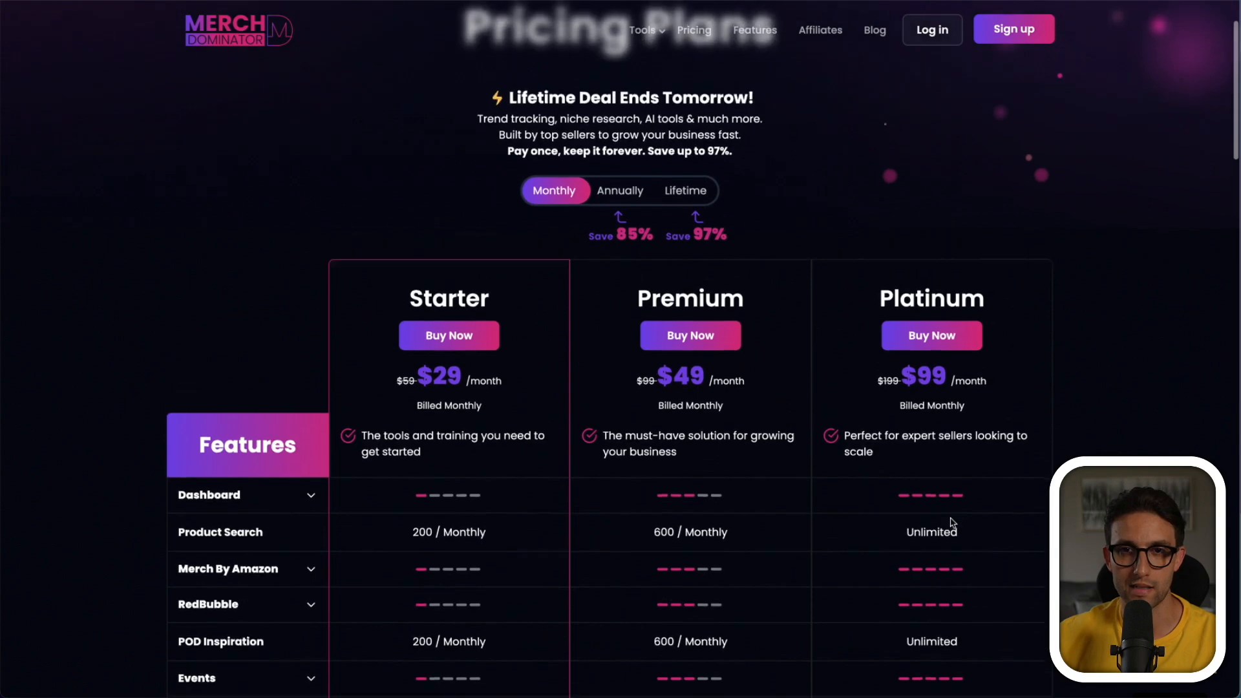
scroll(950, 522, "up", 2)
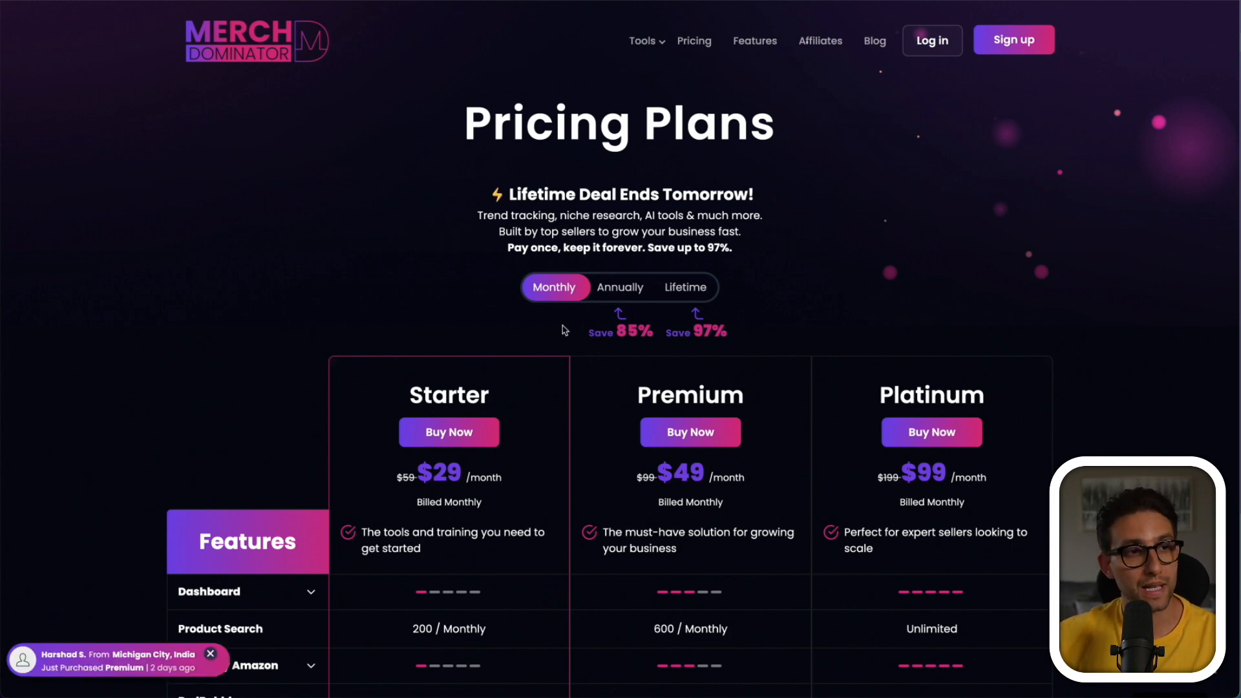
Show the annual and lifetime prices of the three pricing plans.
left_click(618, 297)
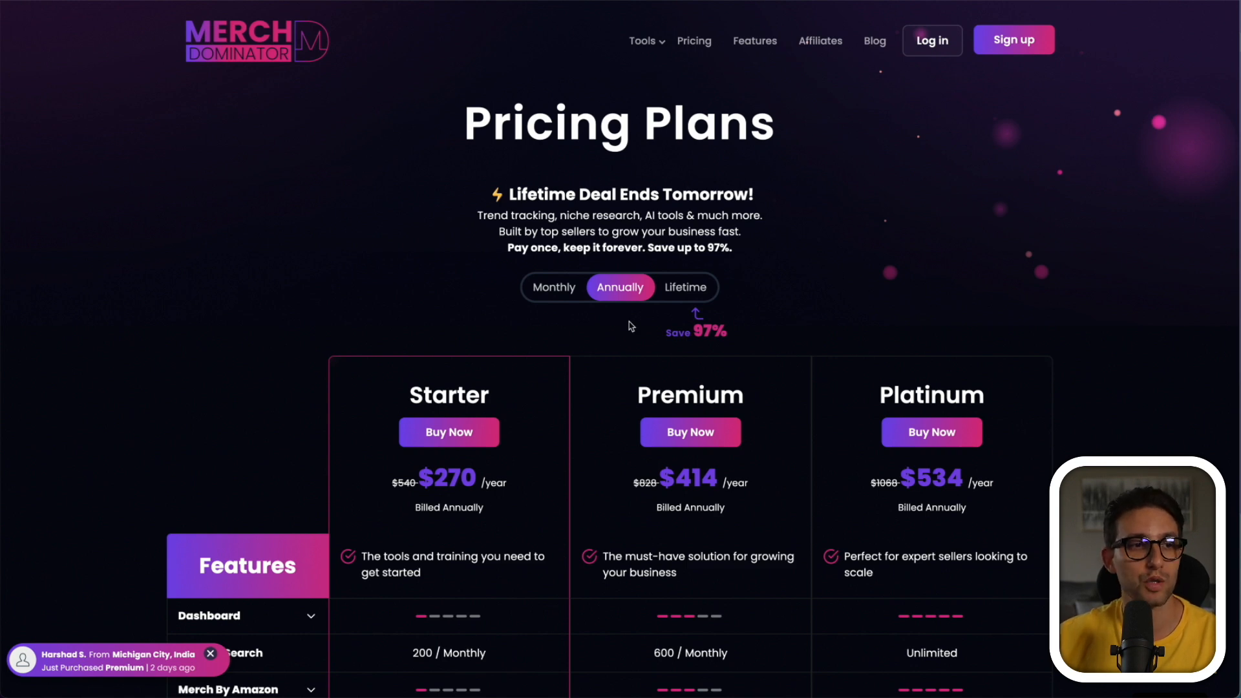
left_click(683, 292)
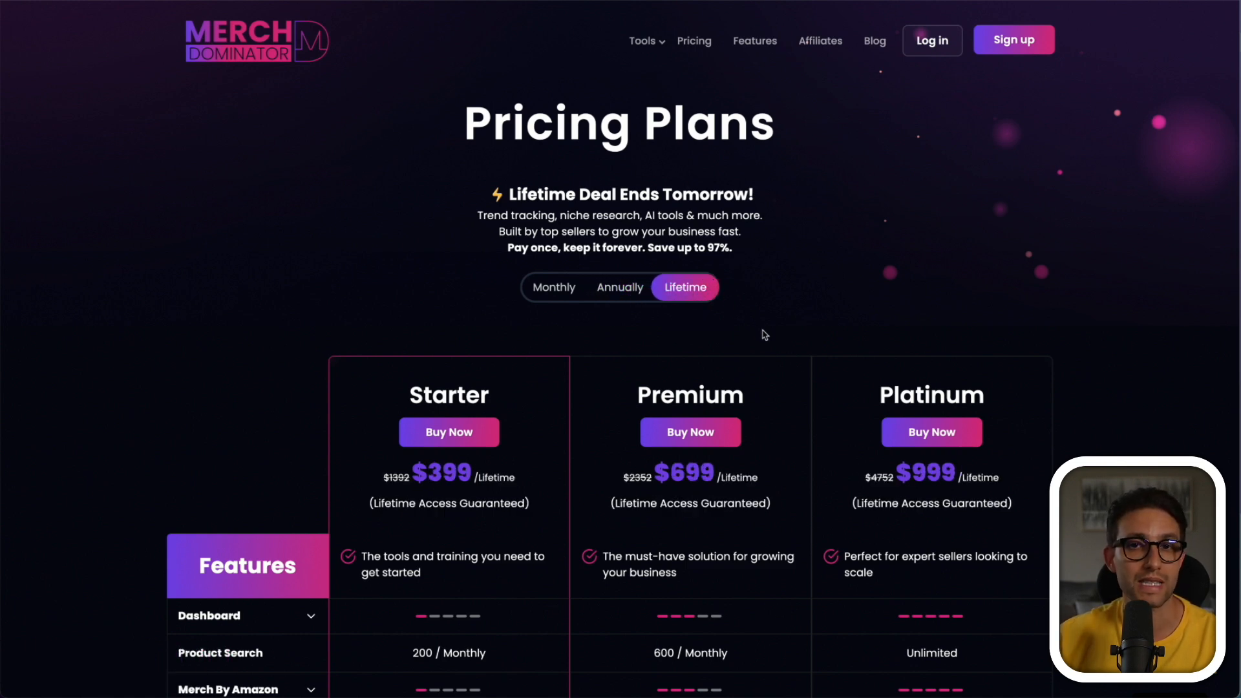